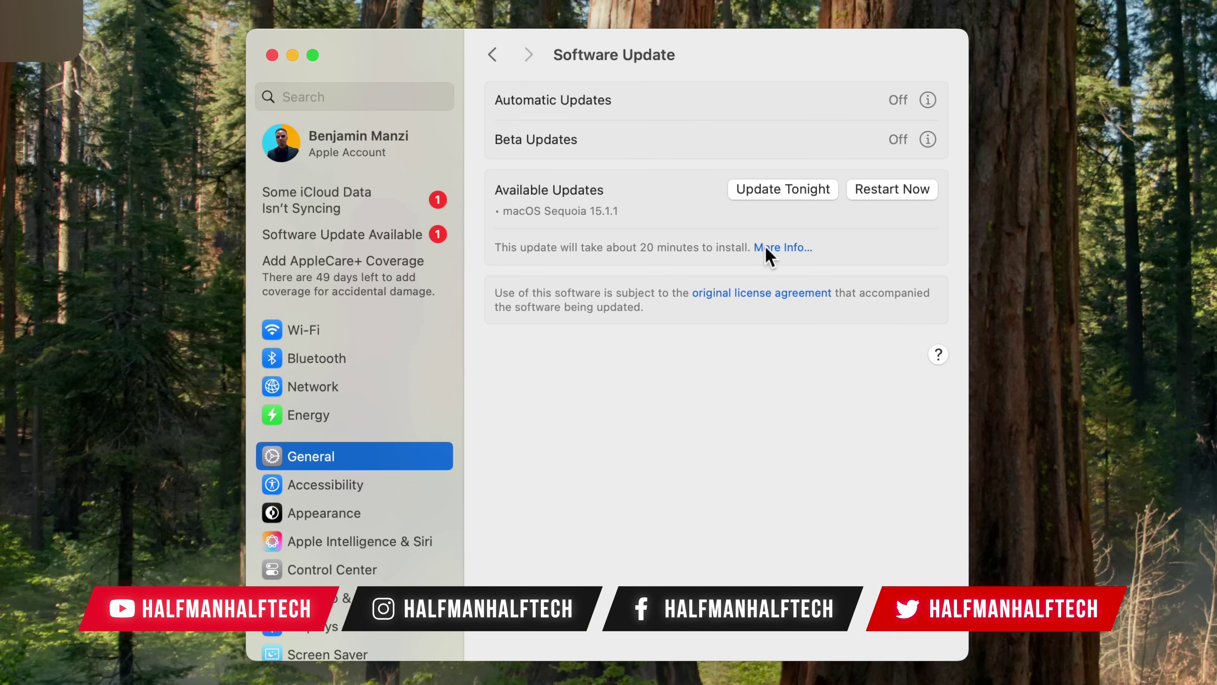
- View the macOS Sequoia 15.1.1 update details, then the iPhone's iOS 18.1.1 update page
click(766, 248)
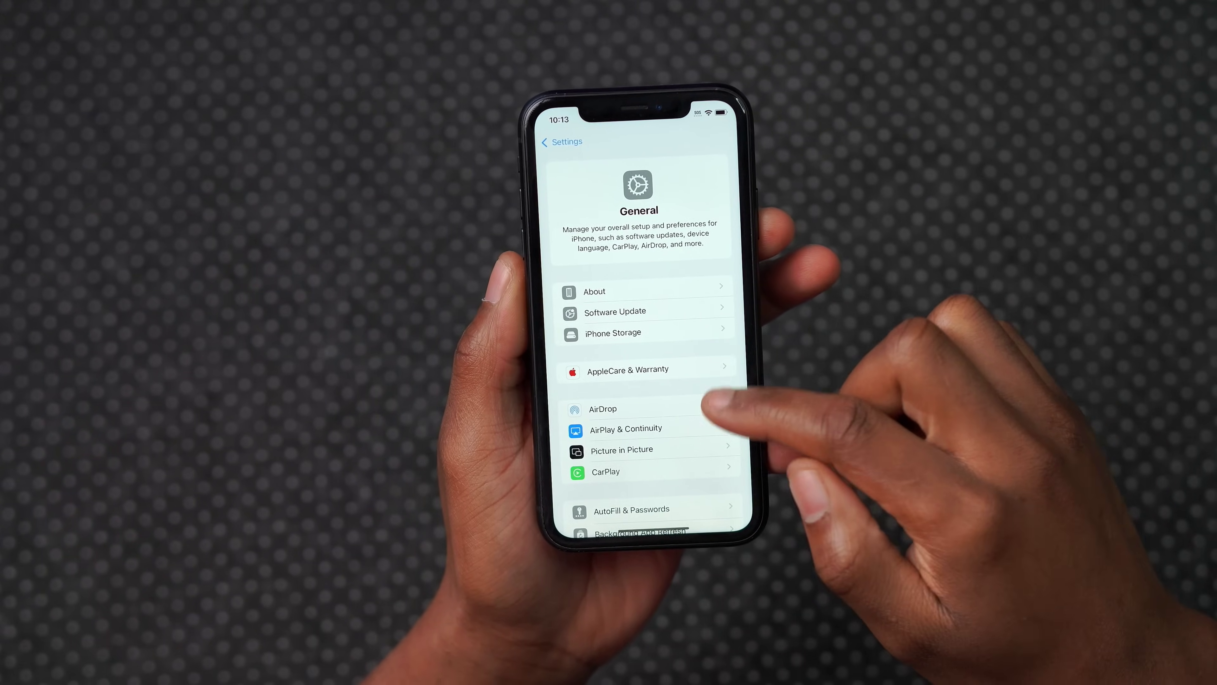
click(647, 310)
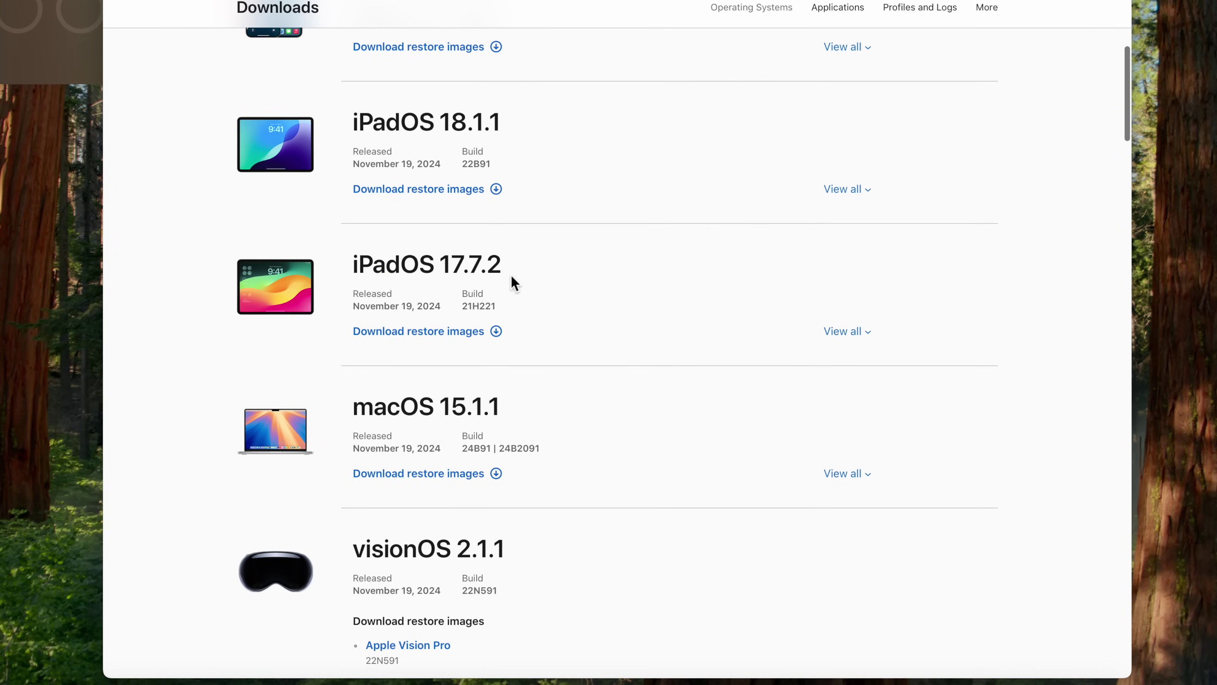
- Scroll the Developer Downloads page and highlight the macOS 15.1.1 heading
scroll(444, 365, down, 3)
drag(363, 343, 497, 336)
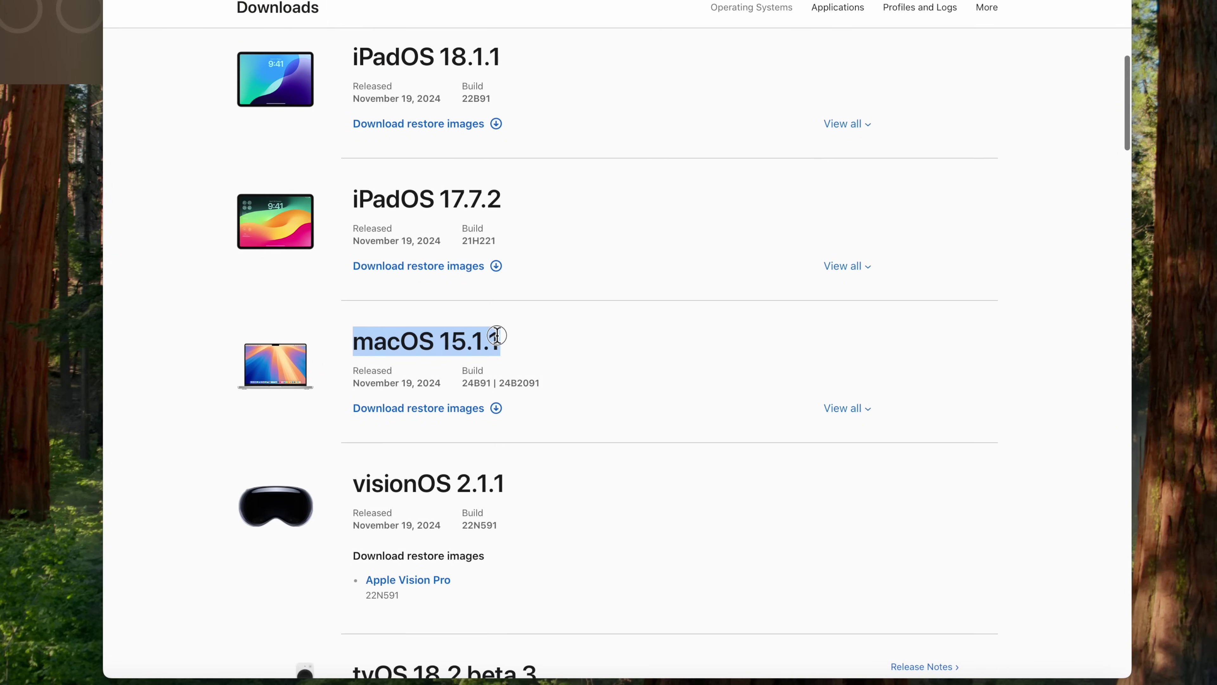
scroll(515, 338, down, 3)
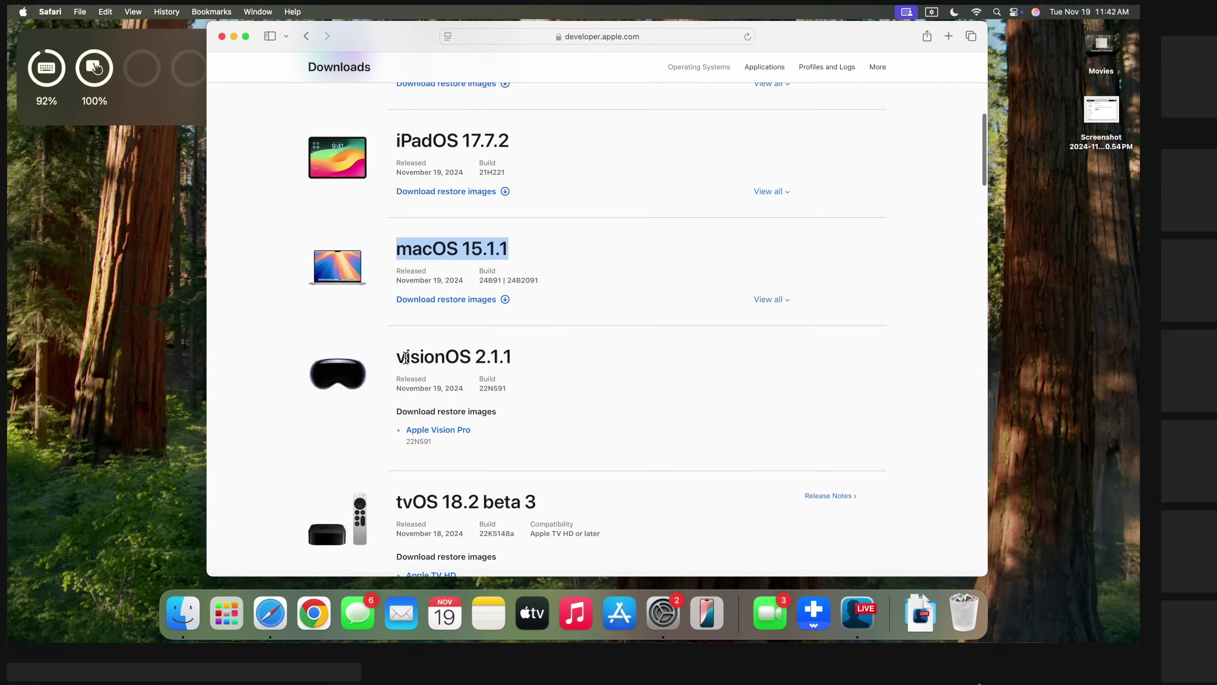
drag(427, 379, 577, 377)
scroll(444, 291, down, 3)
scroll(444, 291, up, 10)
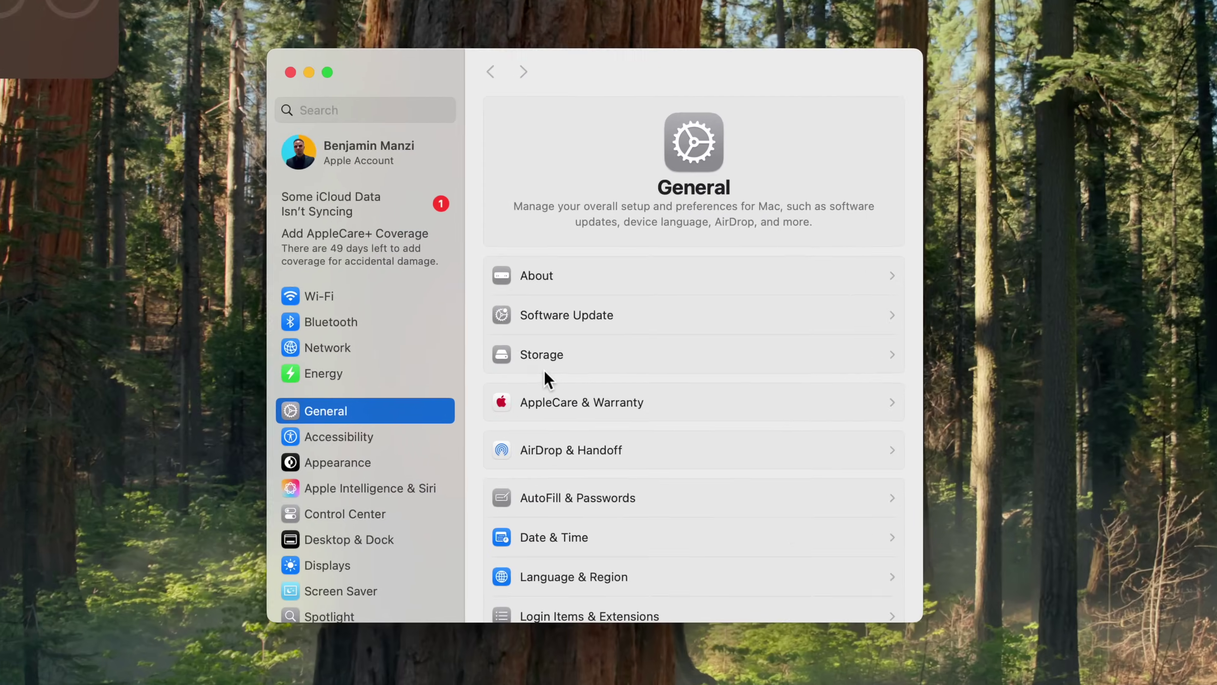
- Open Storage and inspect macOS usage, confirming Apple Intelligence takes 4.45 GB
click(536, 319)
scroll(739, 264, down, 10)
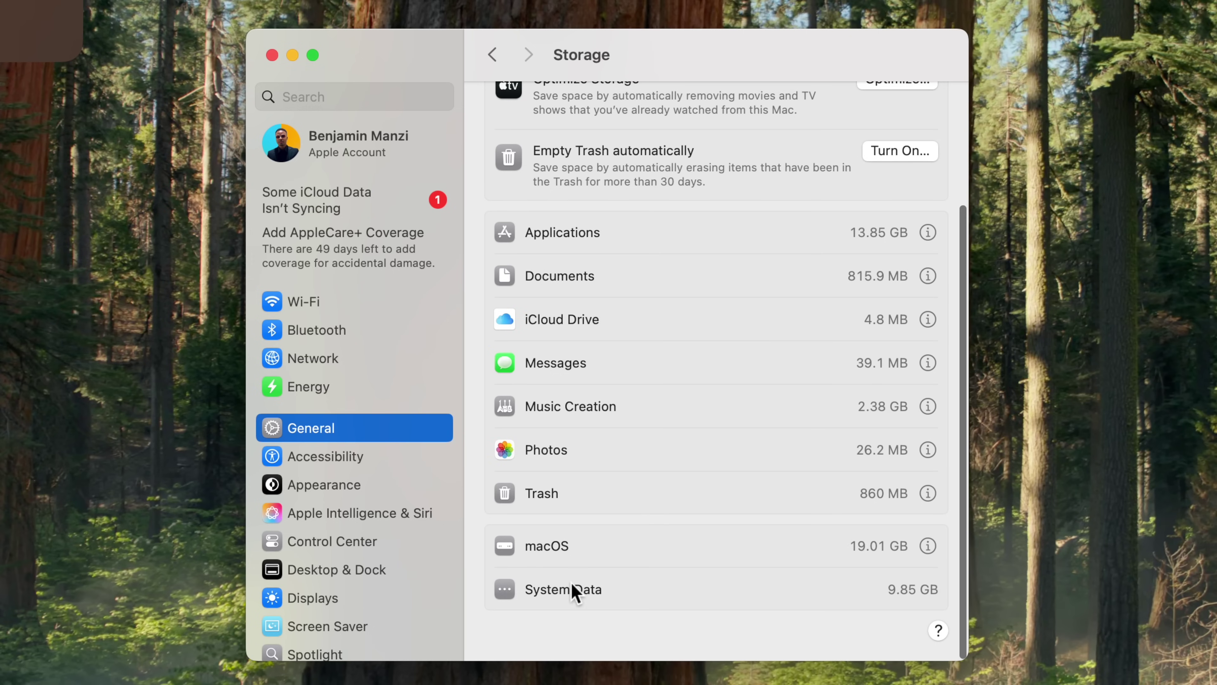
click(928, 545)
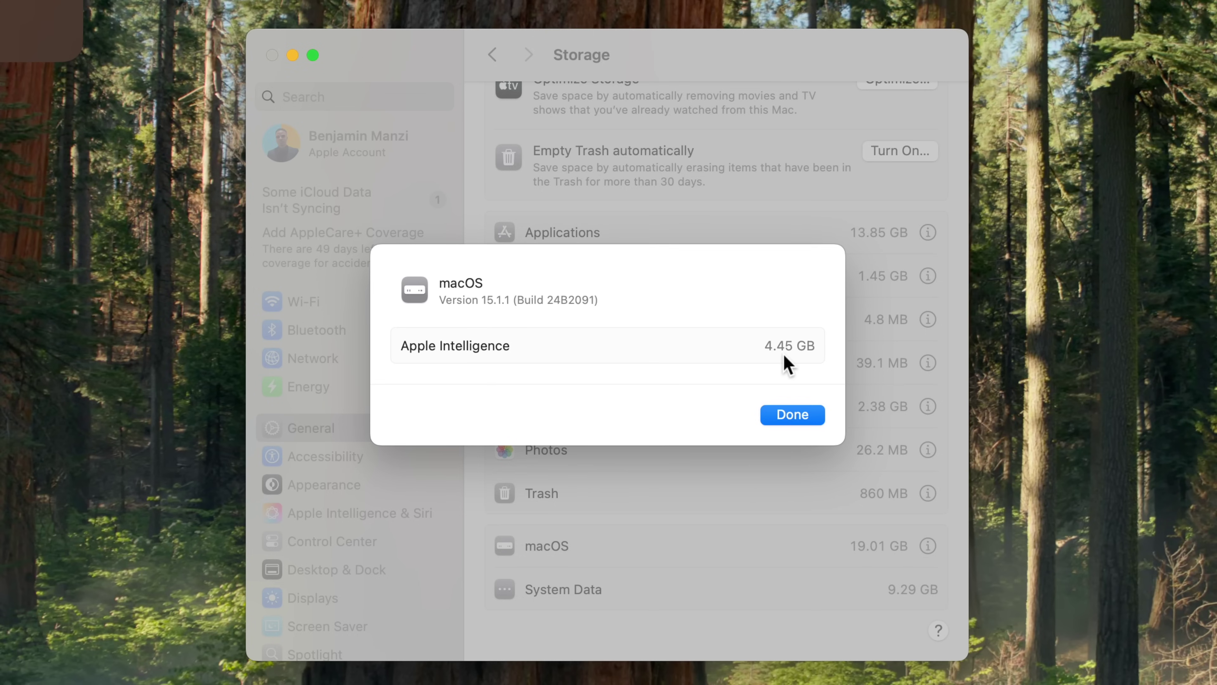
click(804, 430)
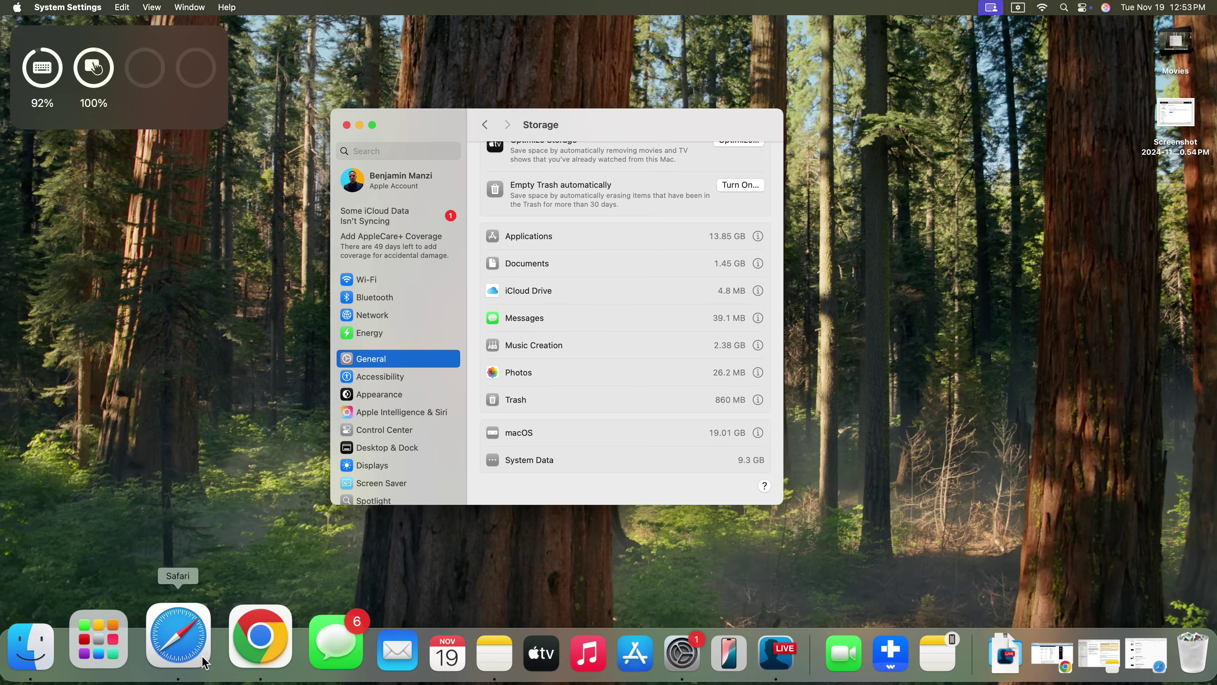
- Return to Safari's Downloads page and list all macOS 15.1.1 restore images
click(204, 661)
scroll(507, 200, up, 3)
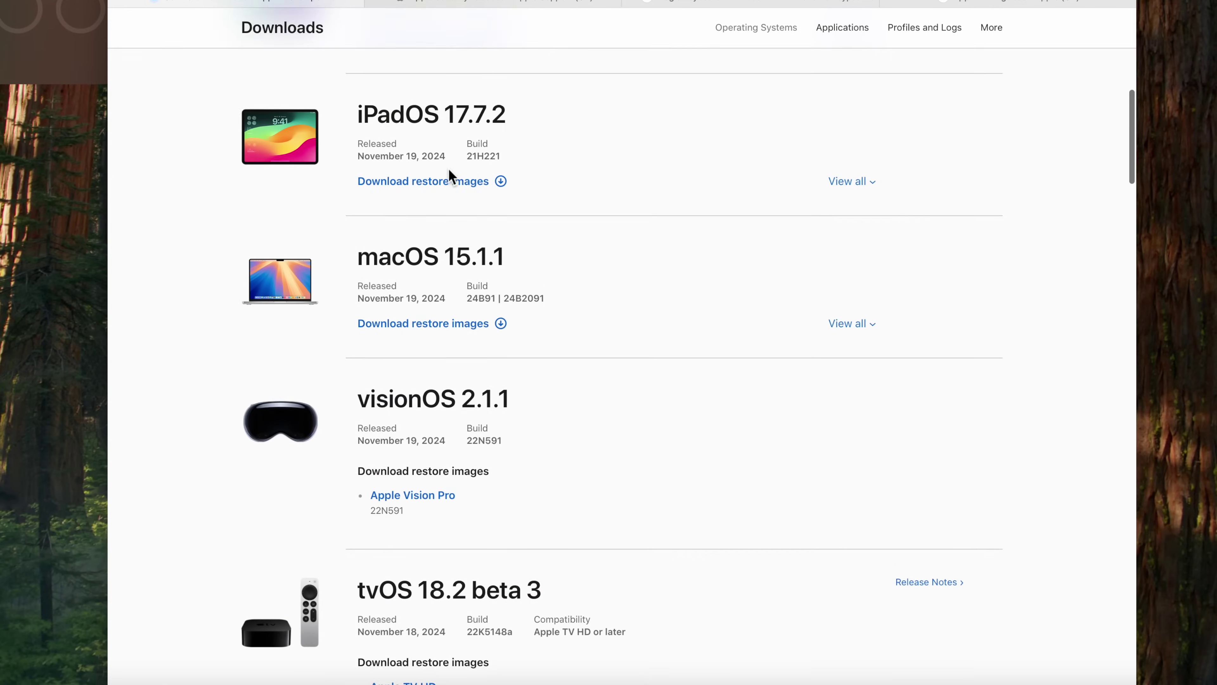
scroll(448, 173, down, 2)
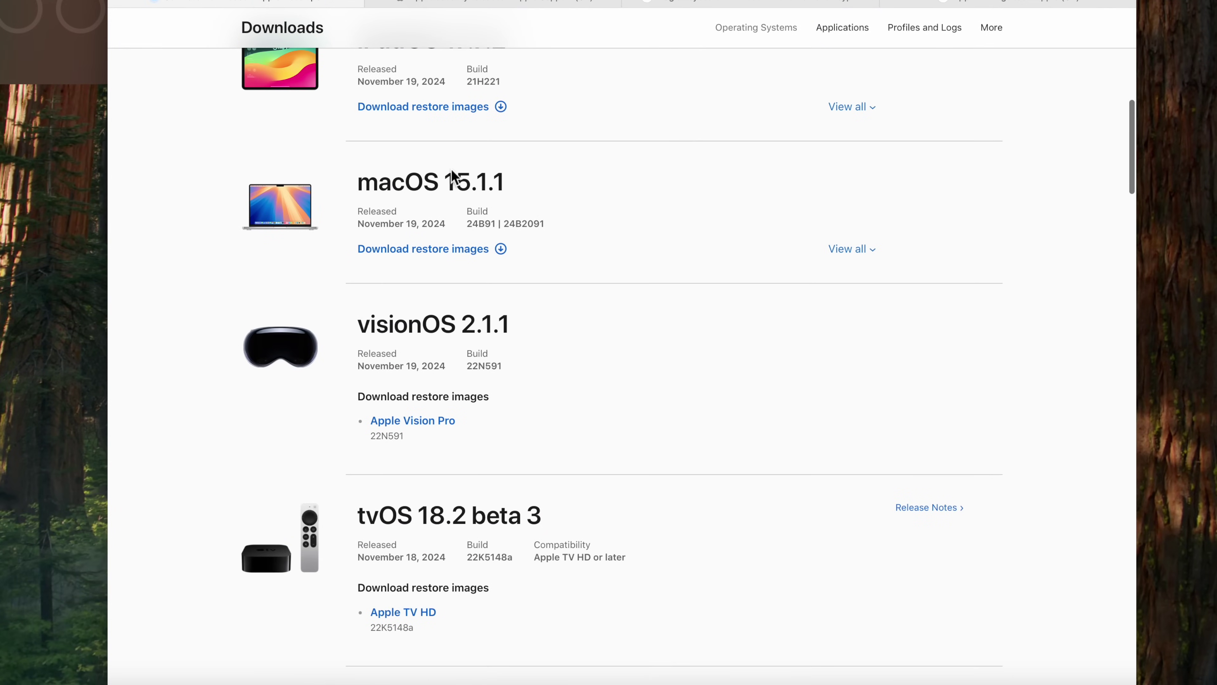
click(501, 258)
- Highlight the macOS 15.1.1 heading and build numbers 24B2091 and 24B91
drag(349, 182, 519, 181)
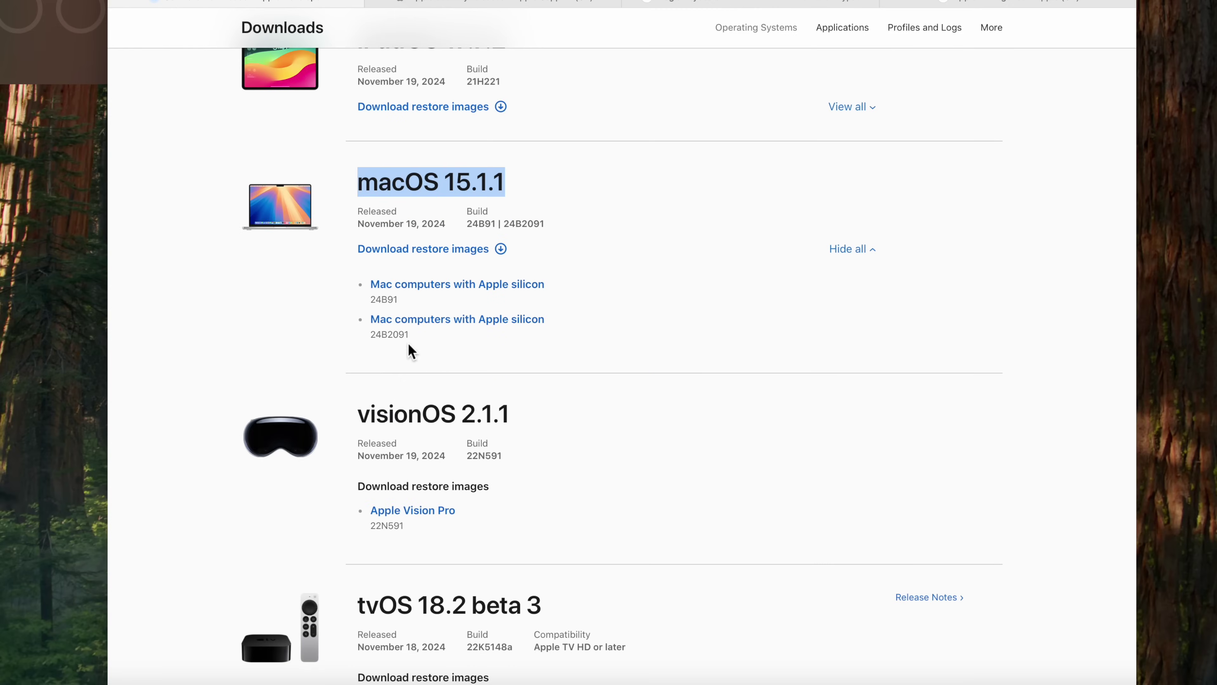
drag(408, 342, 358, 342)
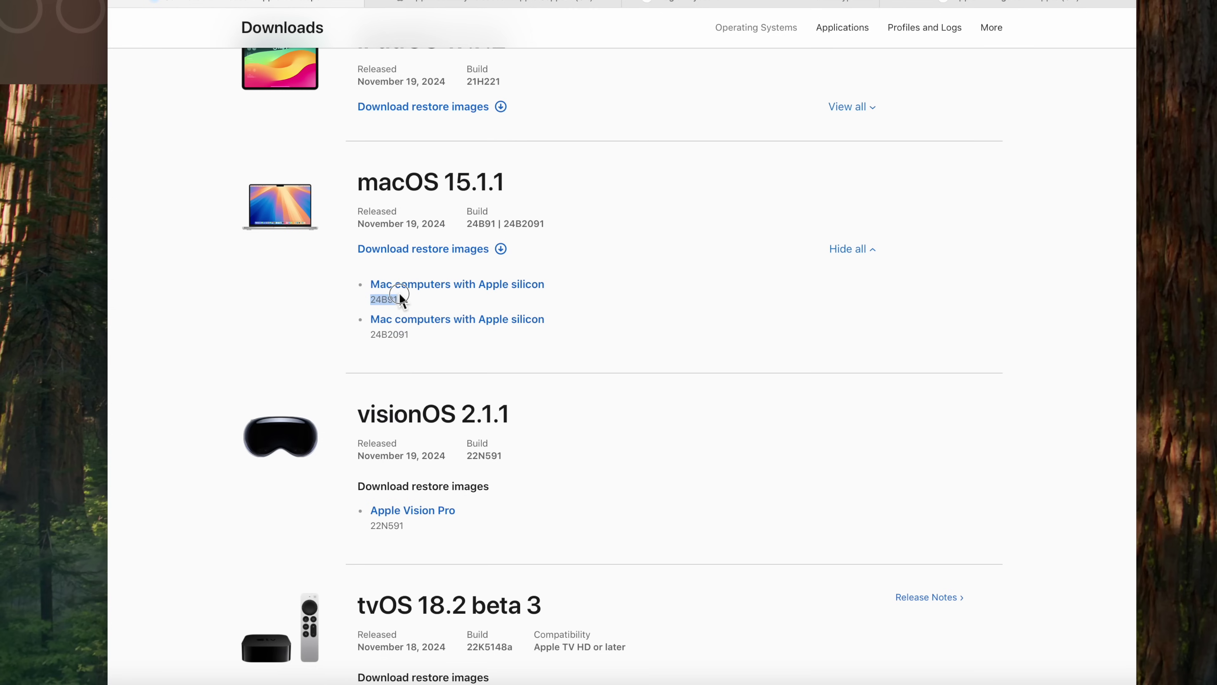
drag(407, 300, 356, 302)
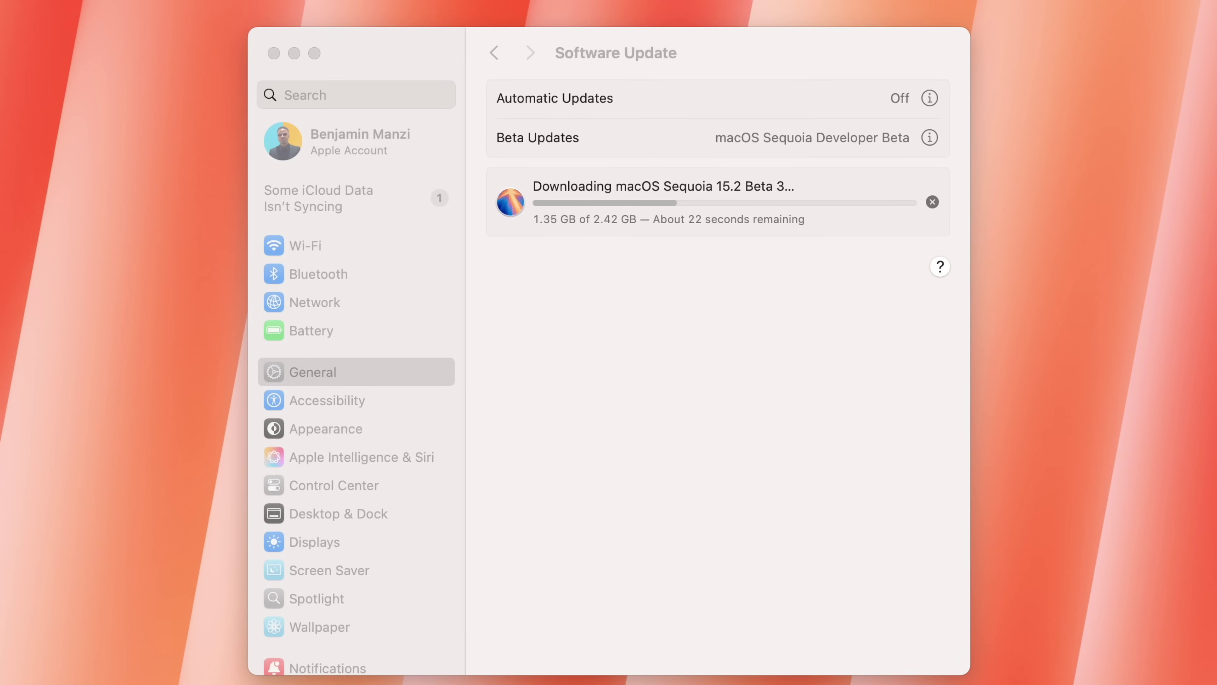
- Bring the Software Update window forward so the 15.2 Beta 3 download continues
click(786, 261)
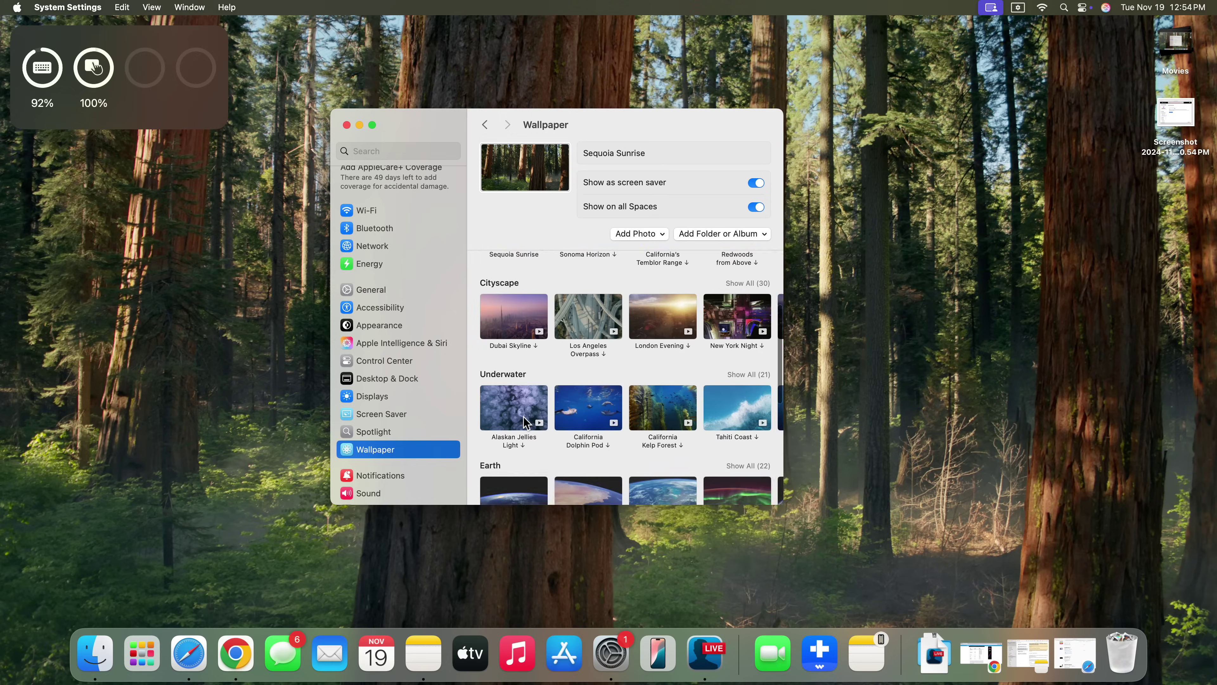
- Try the iMac Silver, Blue, Purple, Pink and Orange wallpapers
scroll(525, 422, down, 10)
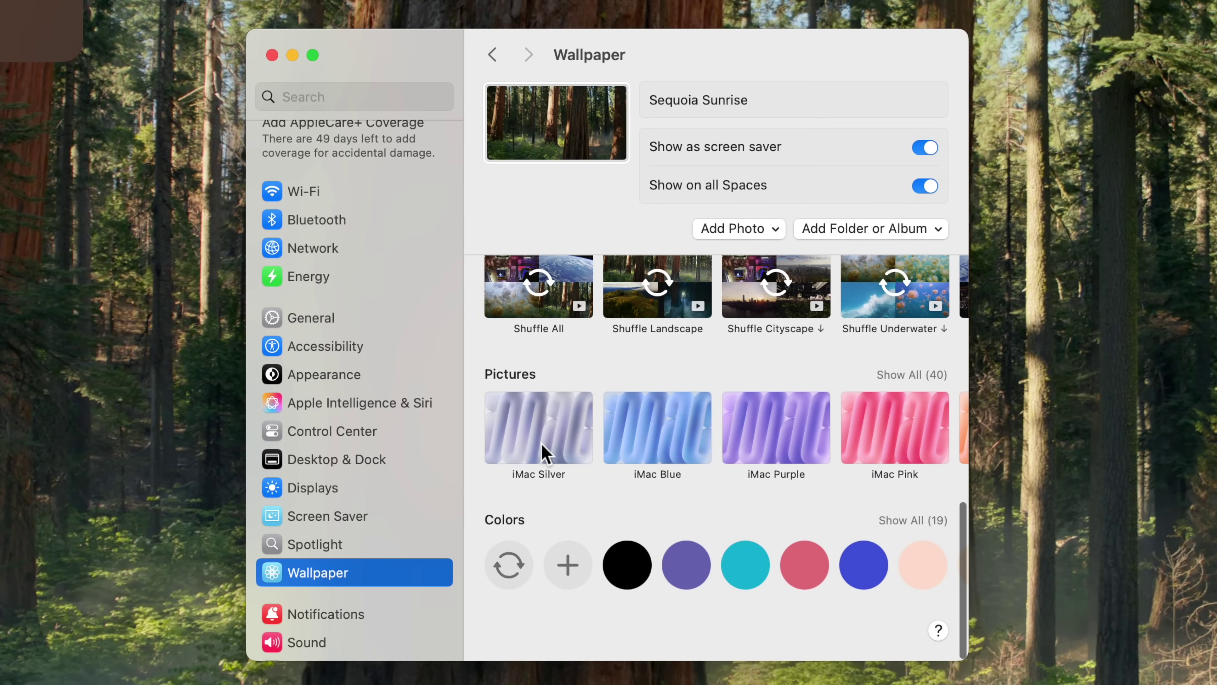
click(551, 437)
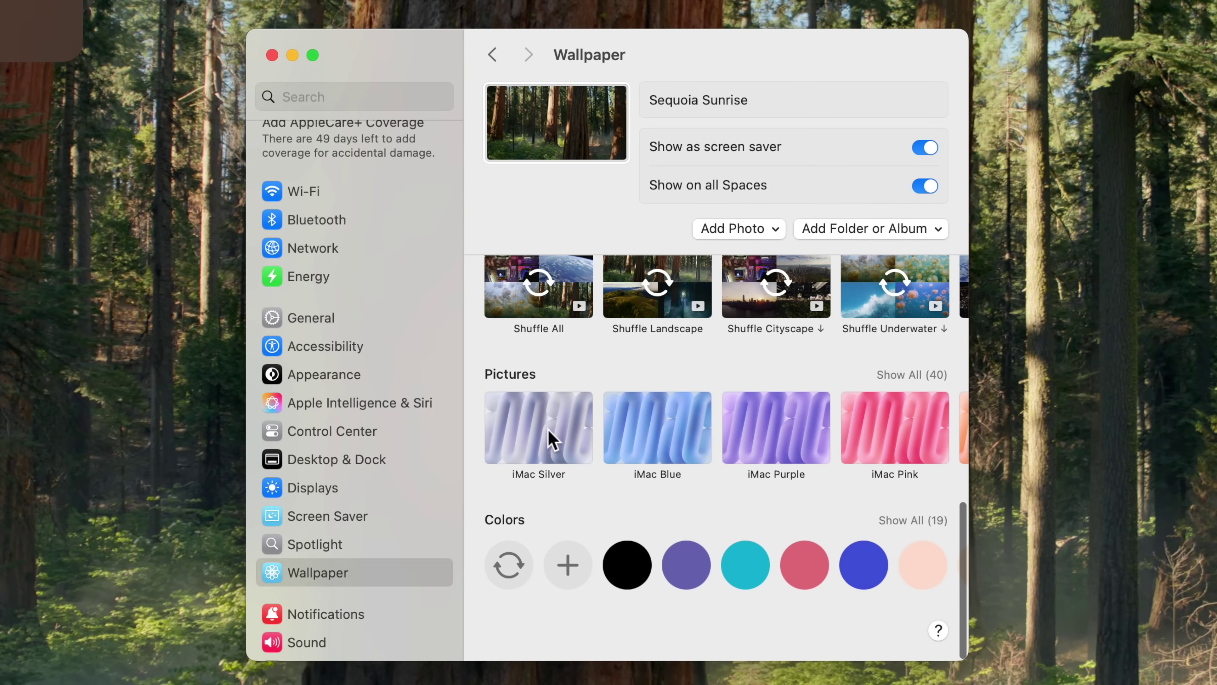
click(660, 419)
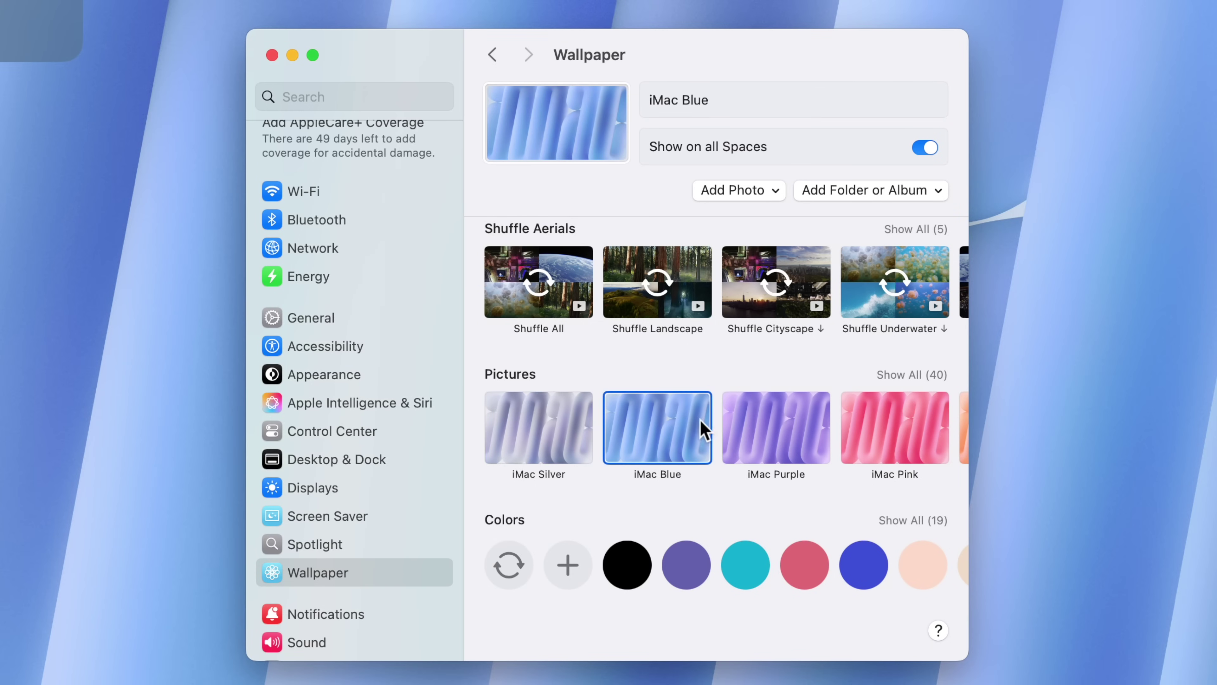
click(749, 425)
scroll(749, 425, right, 4)
click(689, 431)
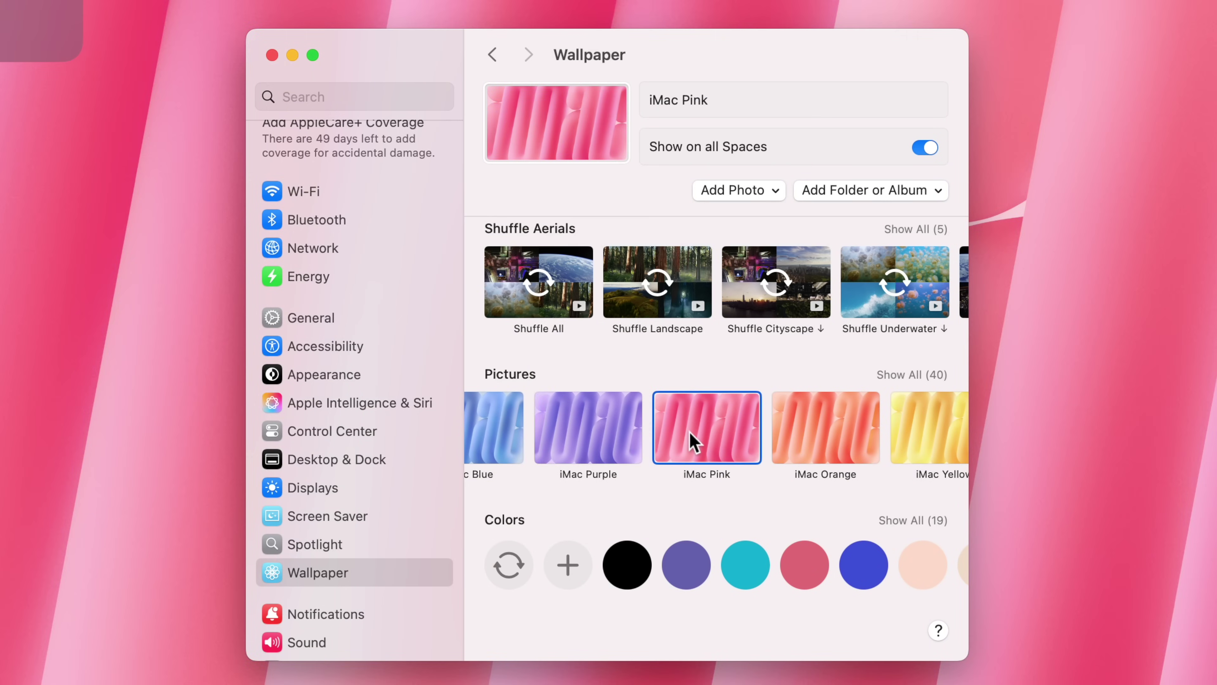
click(829, 432)
- Try iMac Yellow, Green and Silver, then settle on iMac Blue as the wallpaper
scroll(822, 431, right, 4)
click(820, 439)
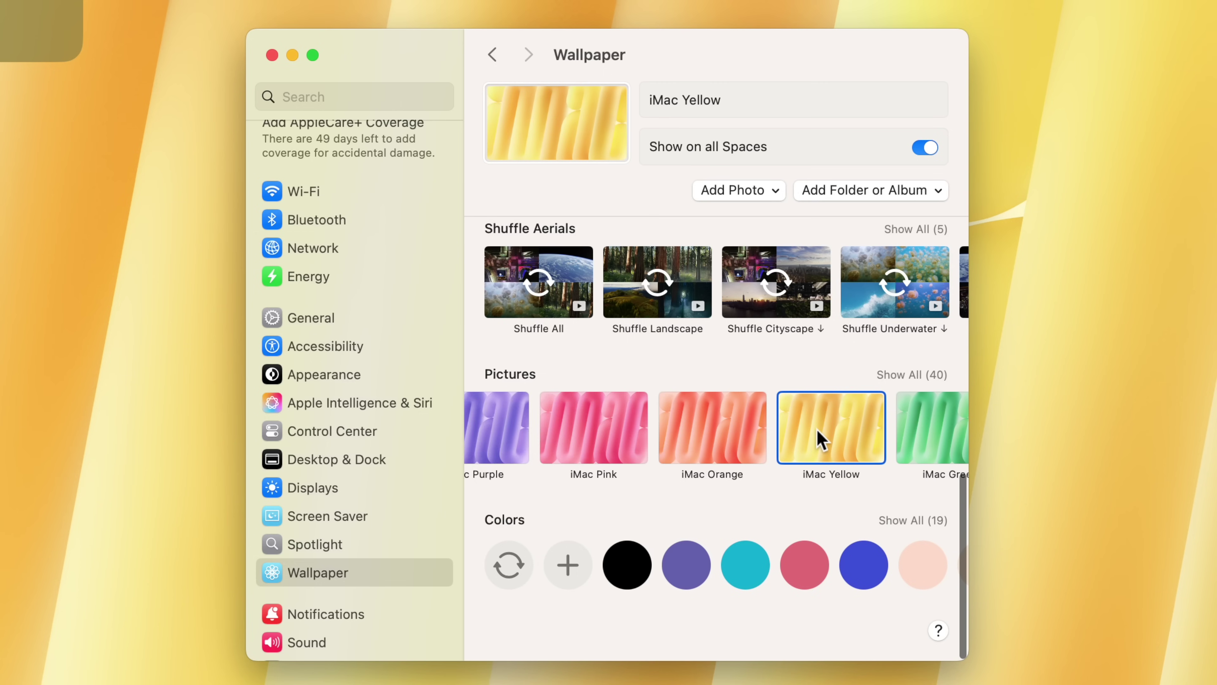
scroll(818, 440, right, 4)
click(766, 442)
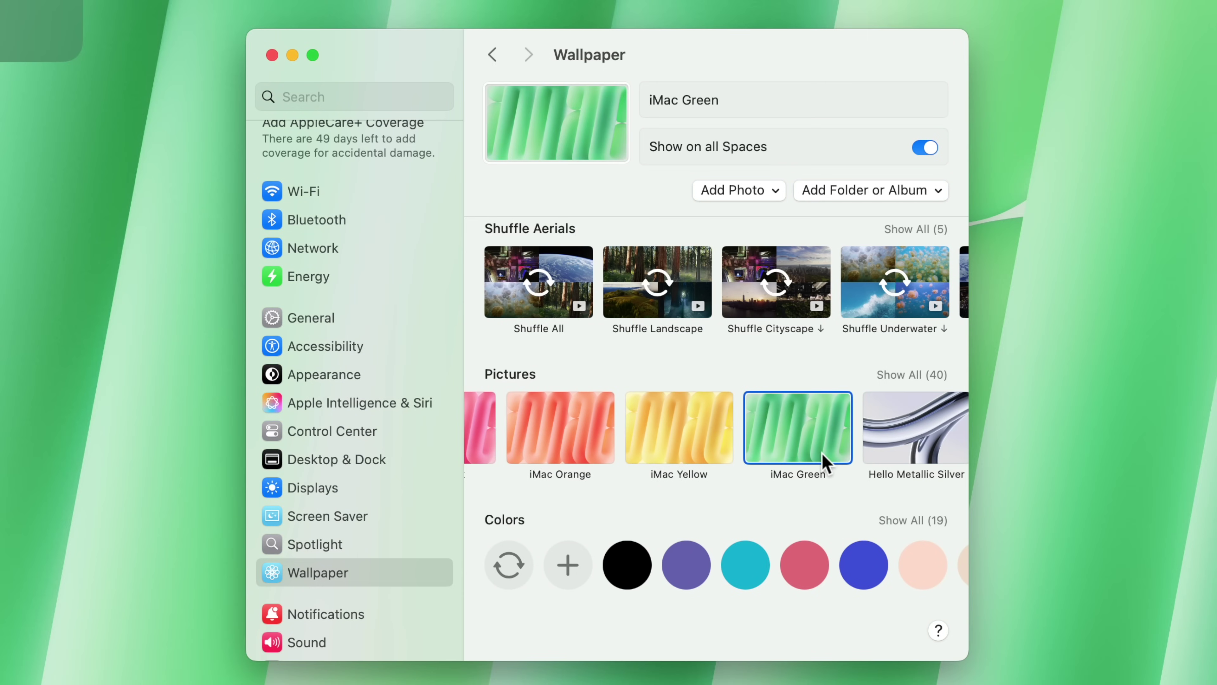
scroll(792, 457, left, 5)
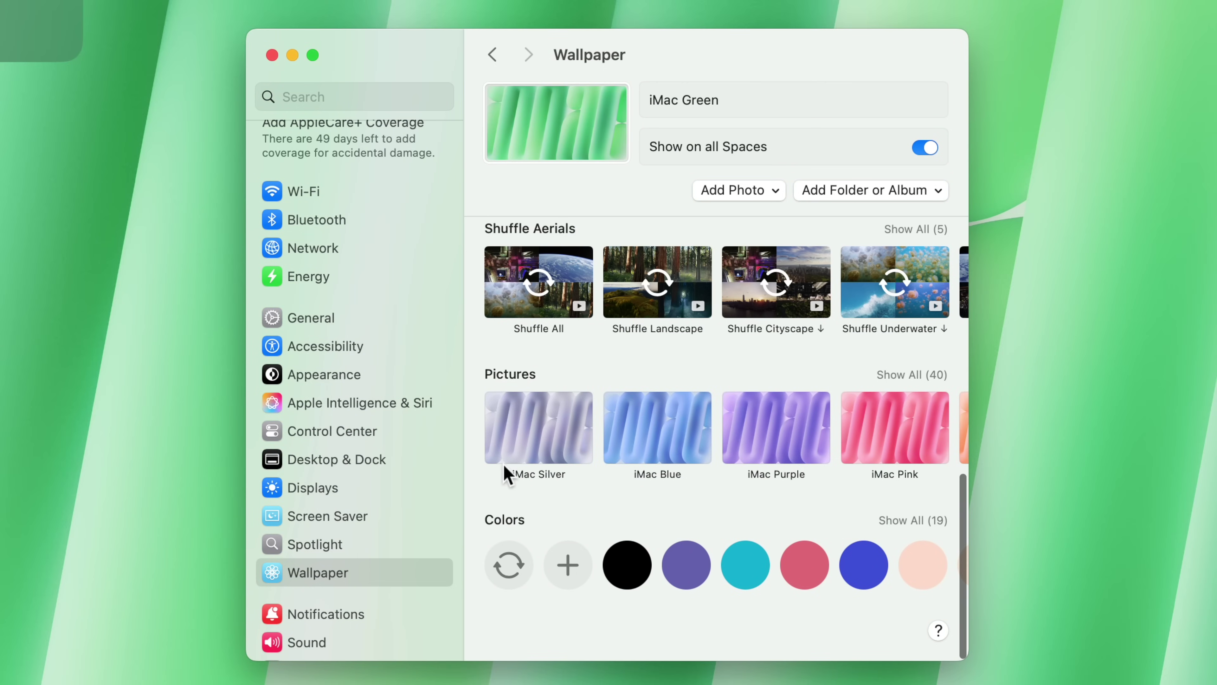
click(534, 433)
click(676, 434)
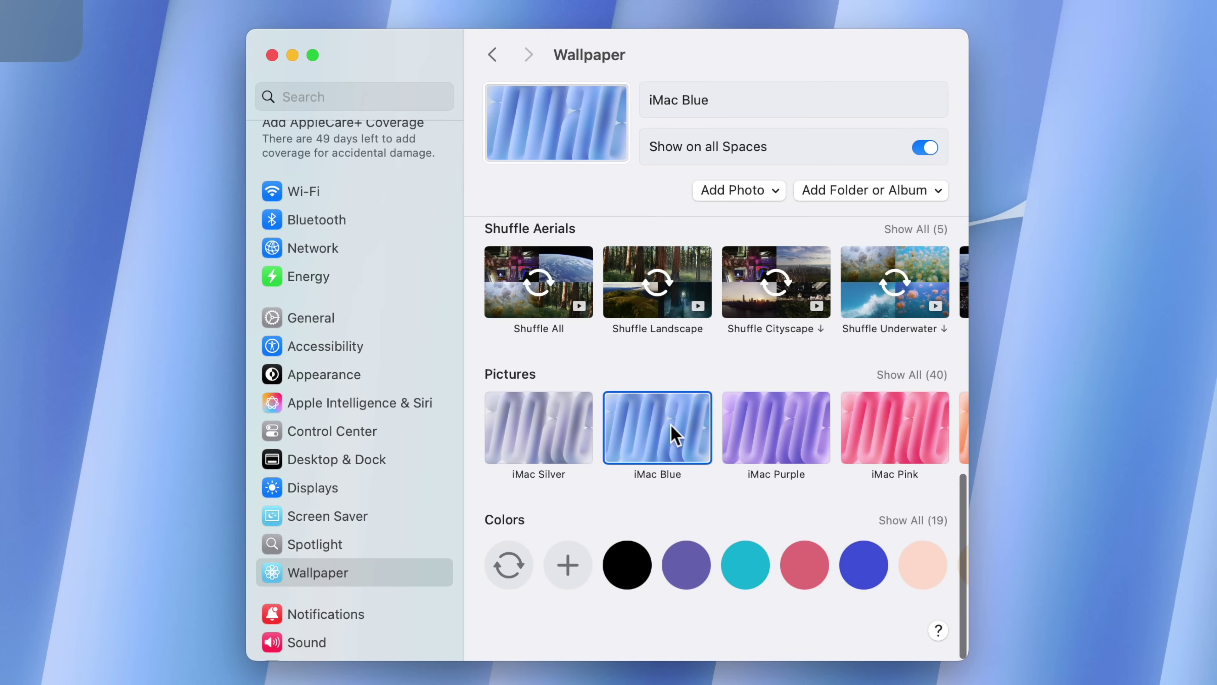
scroll(676, 433, right, 3)
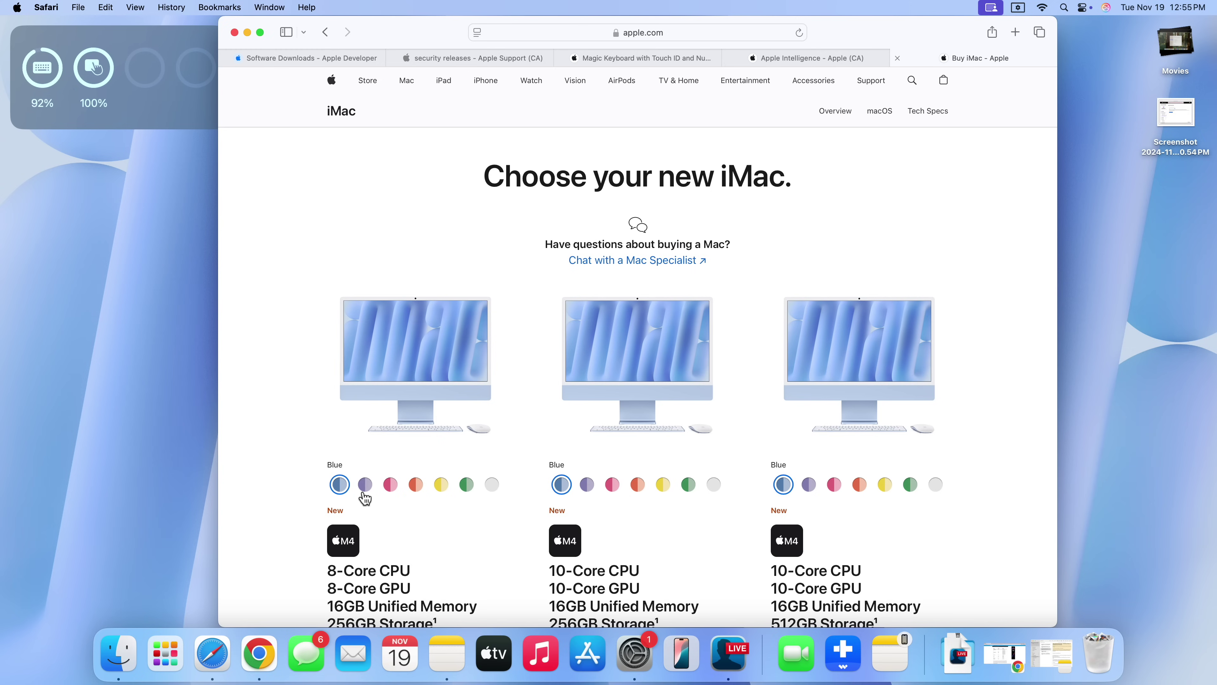
- Preview the first iMac in purple and orange before returning it to blue, and the middle iMac in purple
click(363, 494)
click(410, 489)
click(366, 487)
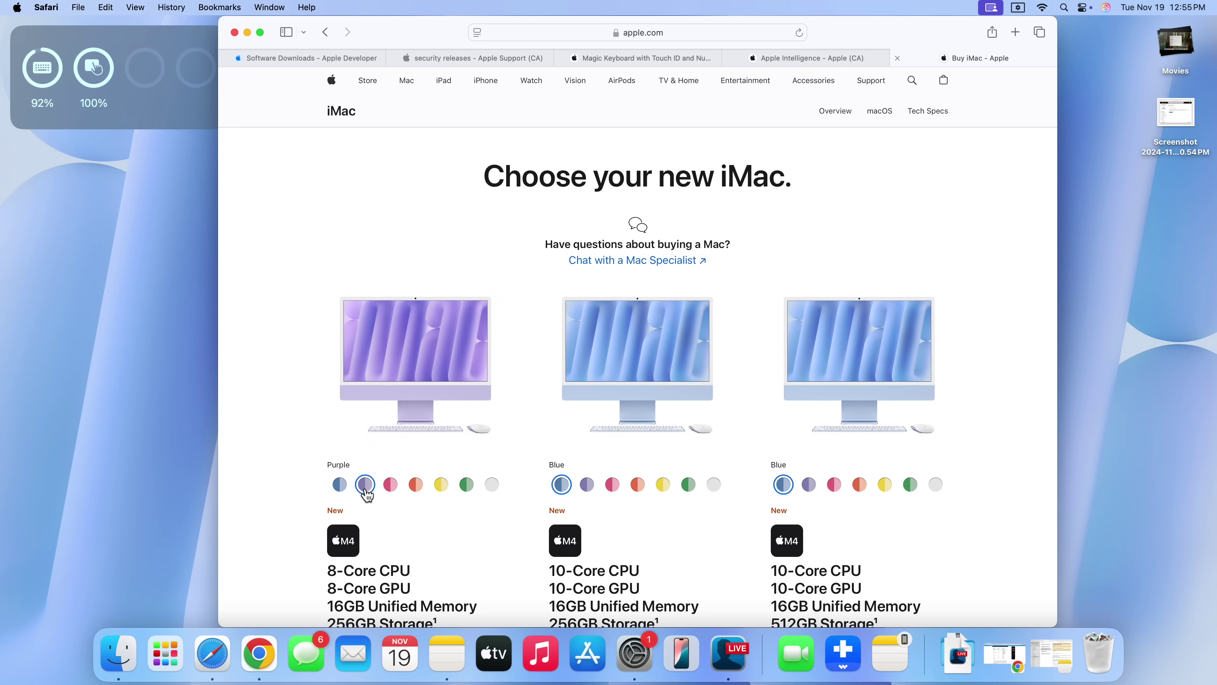
click(344, 486)
click(589, 483)
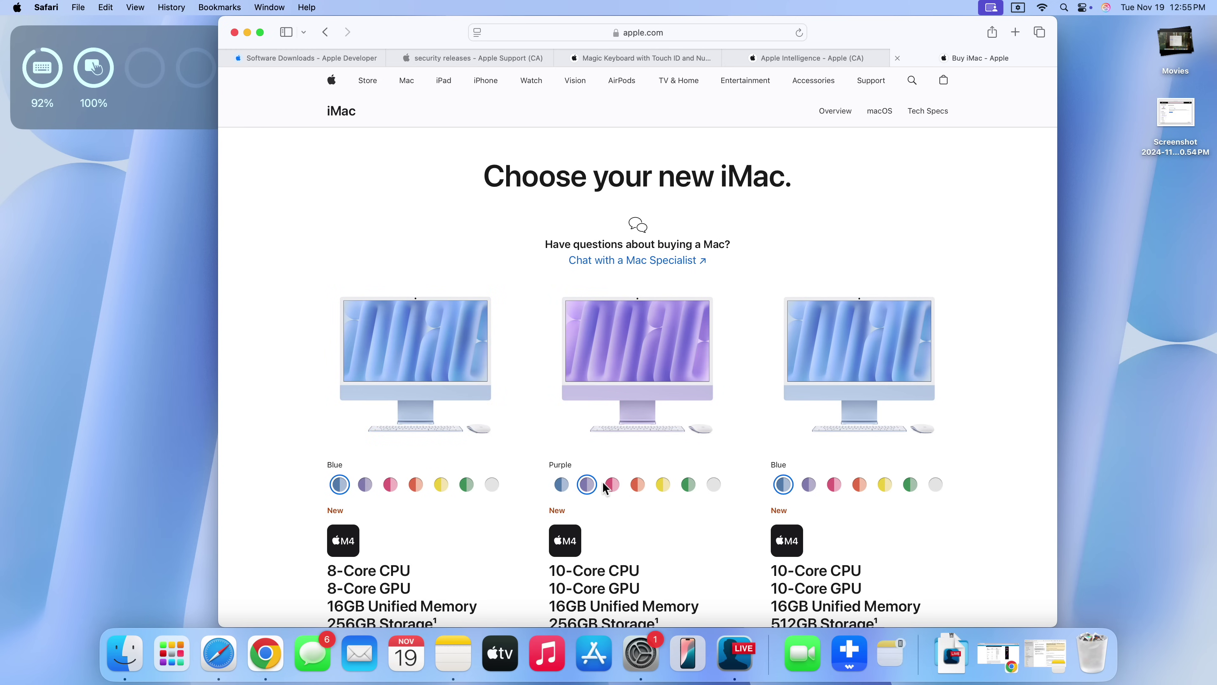
- Preview the third iMac in pink, yellow, green, silver, then purple
click(836, 487)
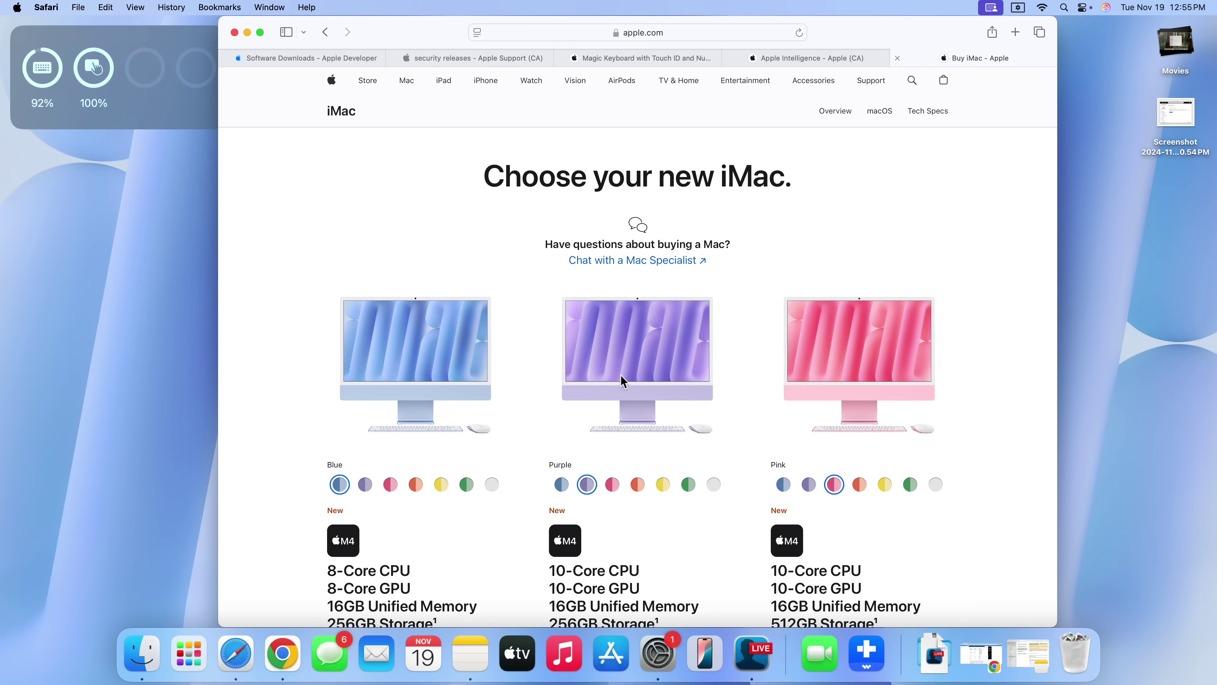
click(885, 485)
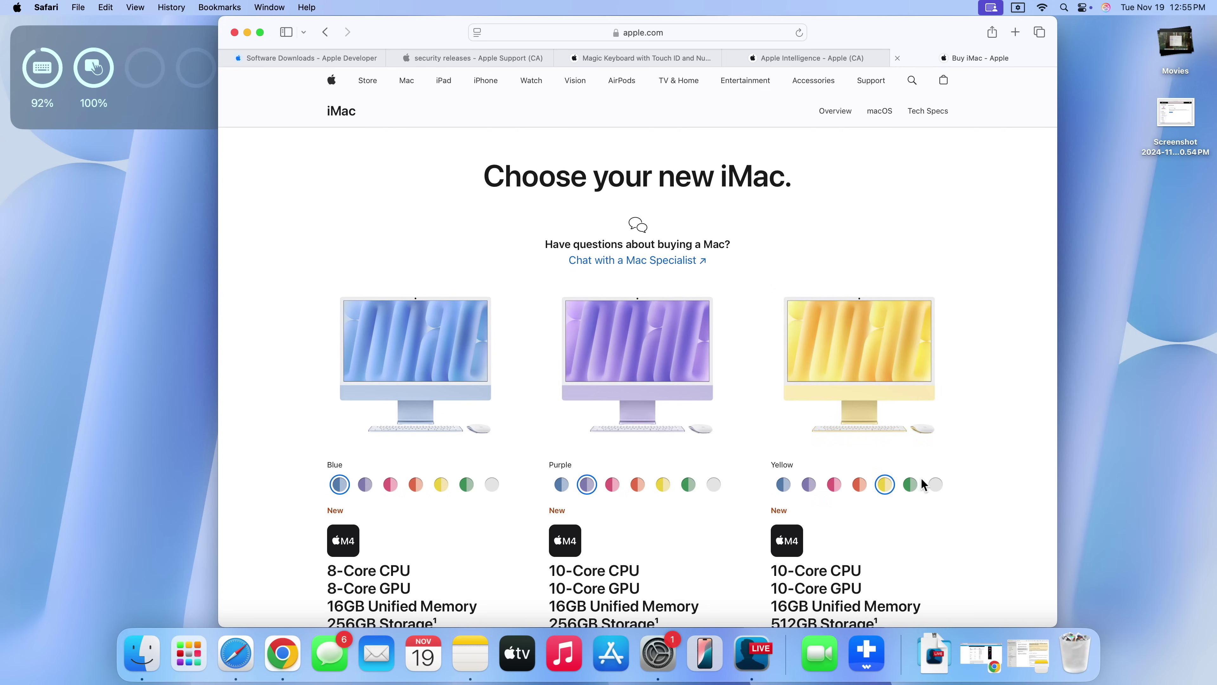
click(910, 485)
click(937, 486)
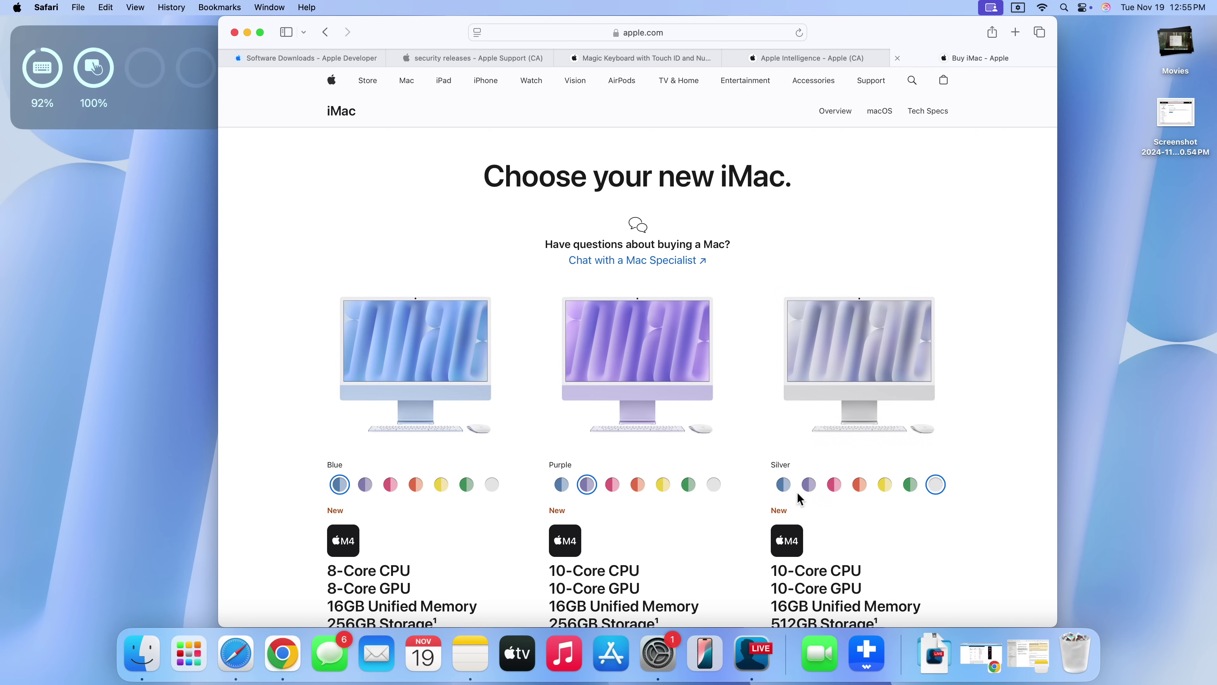
click(808, 485)
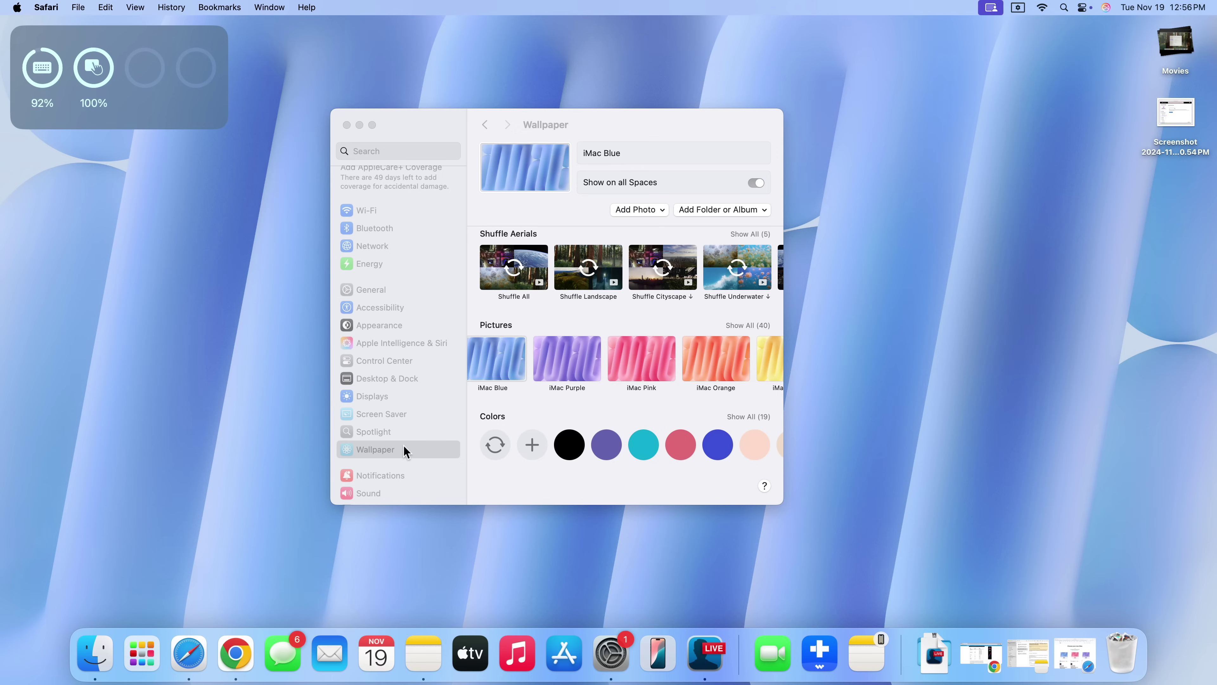
- Set the desktop wallpaper to iMac Pink
click(400, 453)
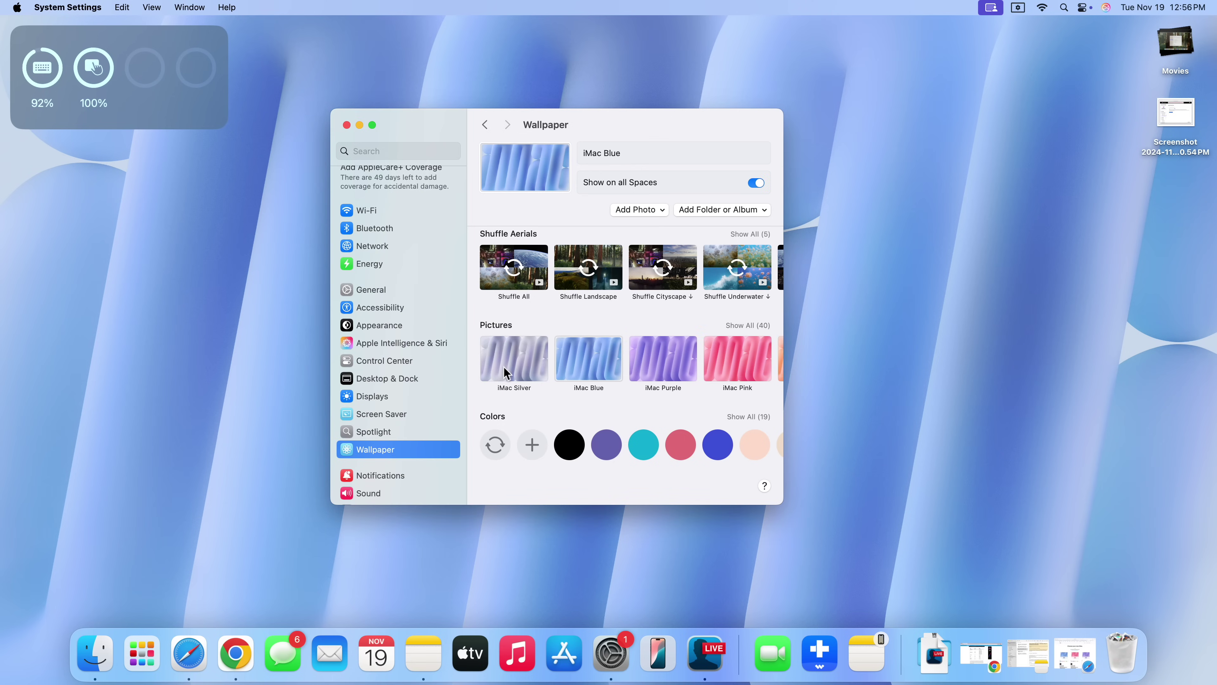
scroll(503, 367, right, 3)
click(546, 368)
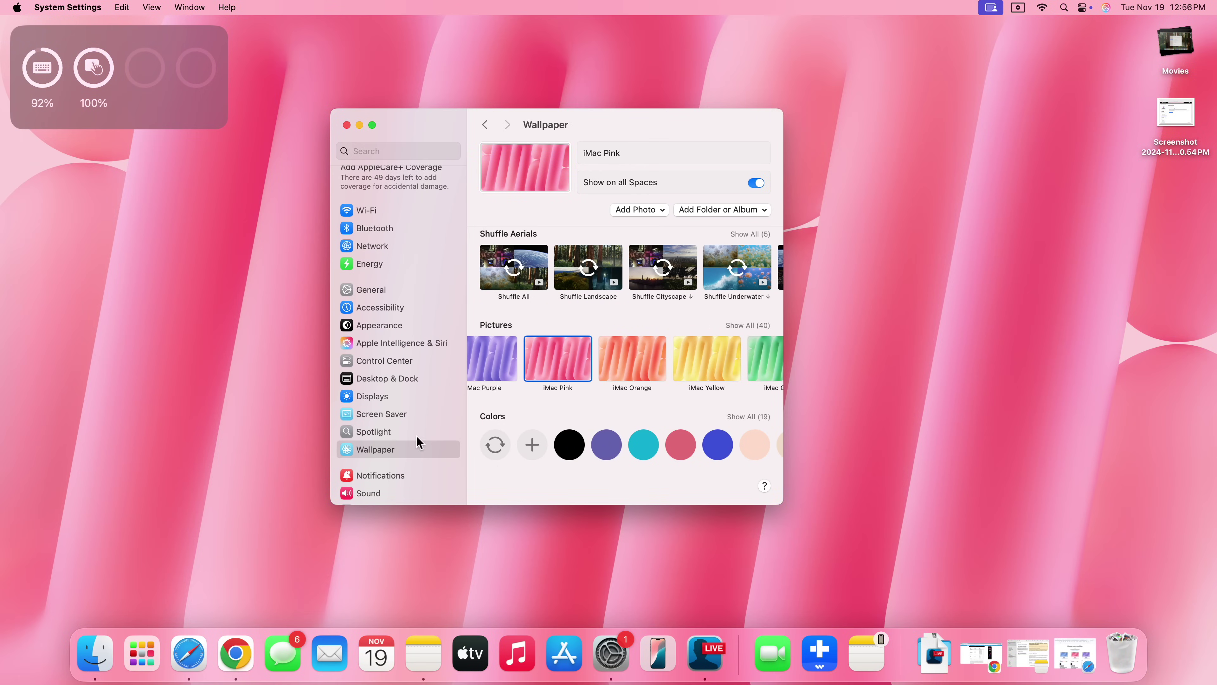
- Browse the screen saver collections in Screen Saver settings
click(397, 415)
scroll(589, 357, down, 10)
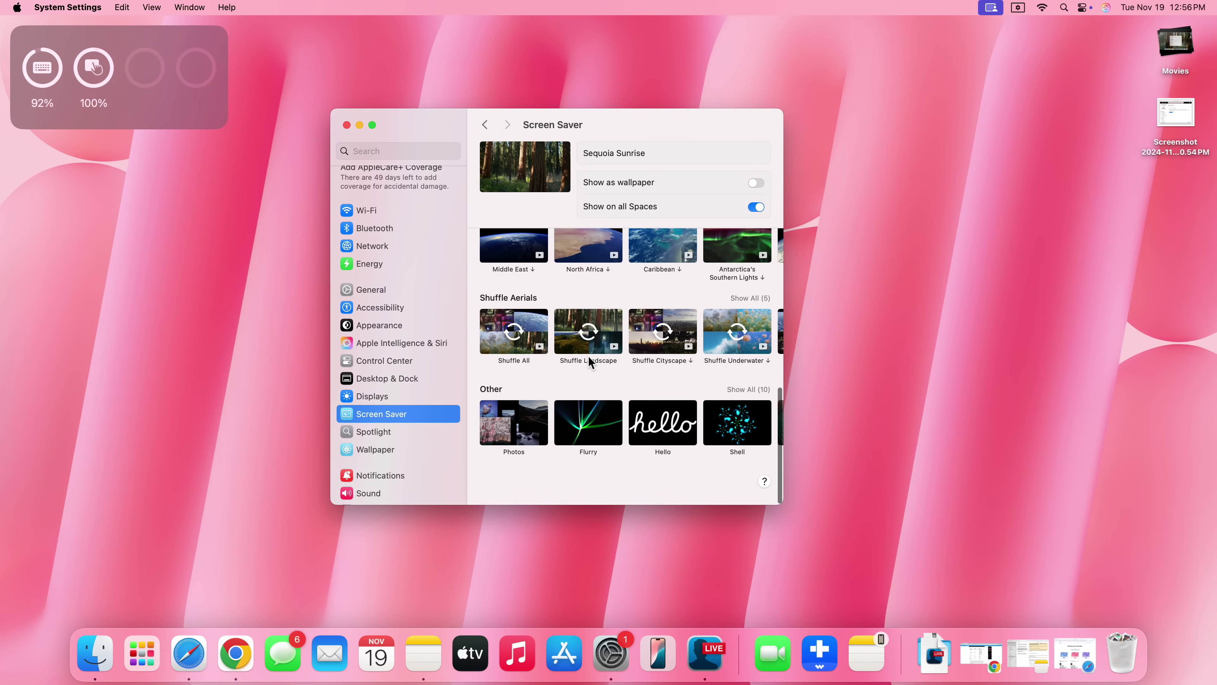
scroll(591, 362, up, 15)
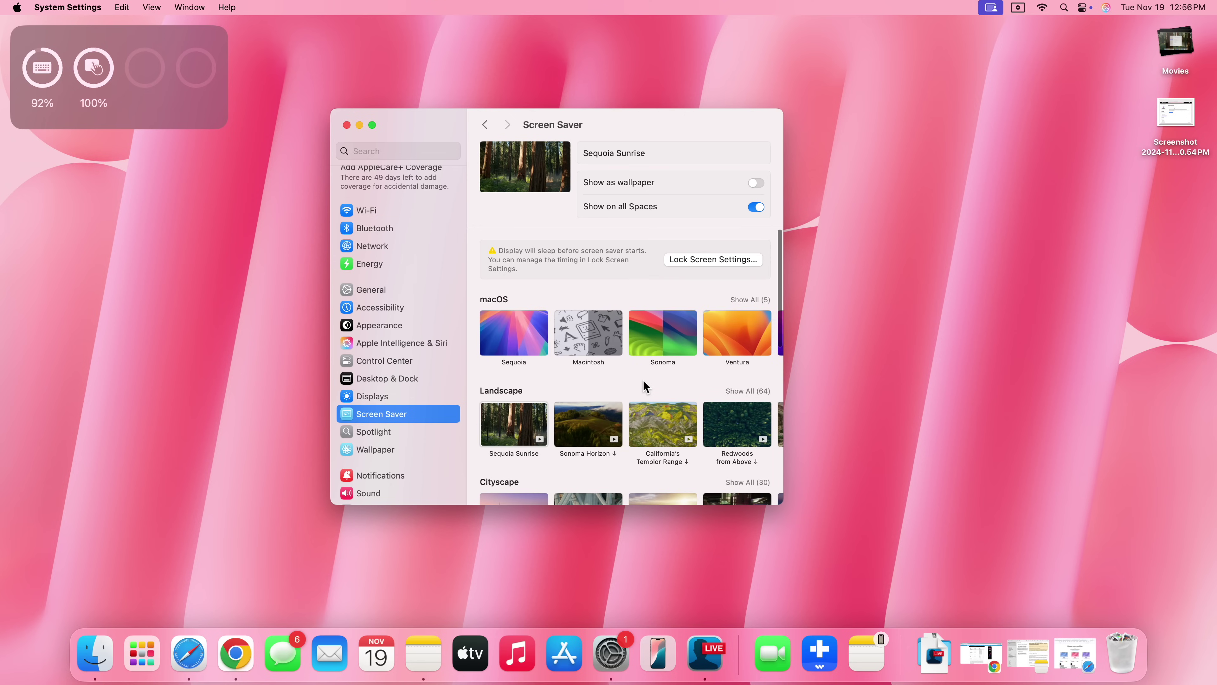
scroll(702, 335, right, 3)
scroll(702, 336, down, 1)
scroll(702, 317, left, 3)
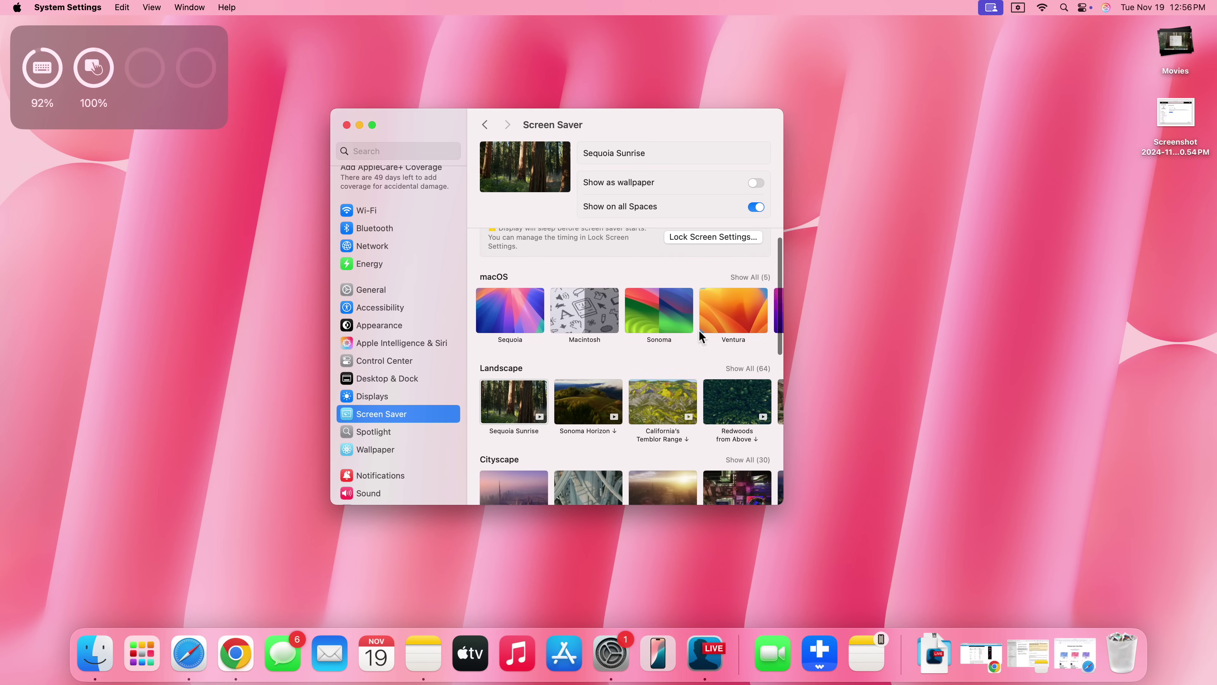
scroll(727, 408, right, 2)
scroll(727, 437, down, 10)
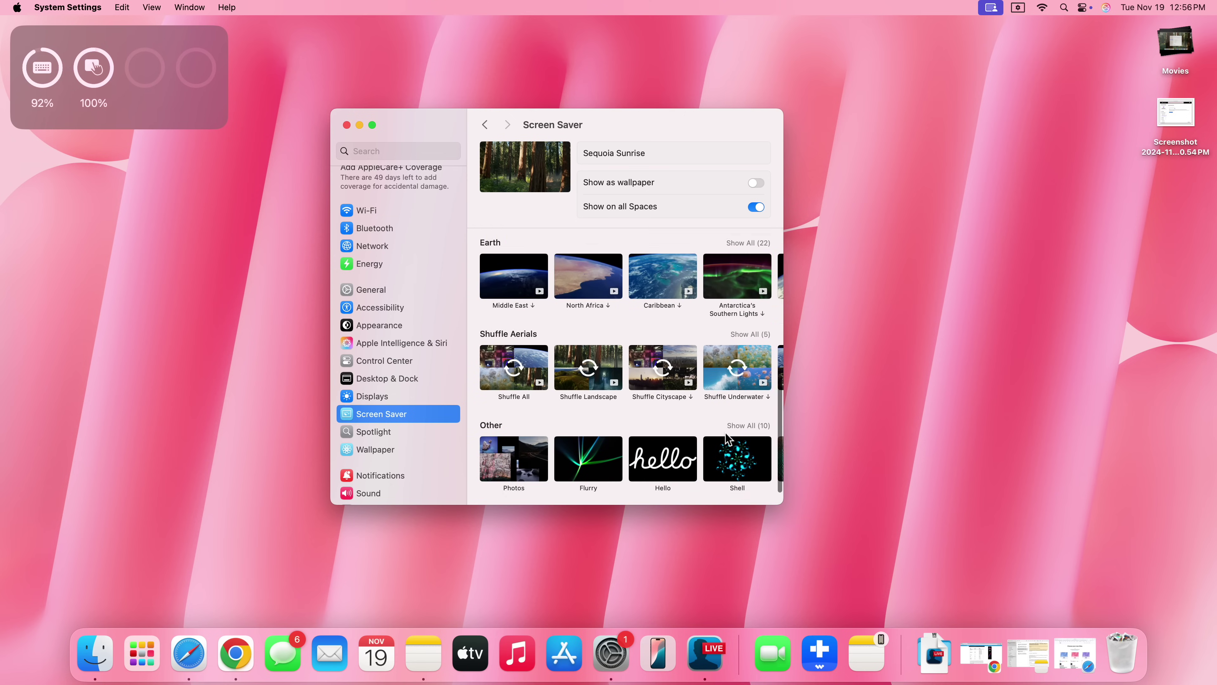
scroll(726, 437, right, 5)
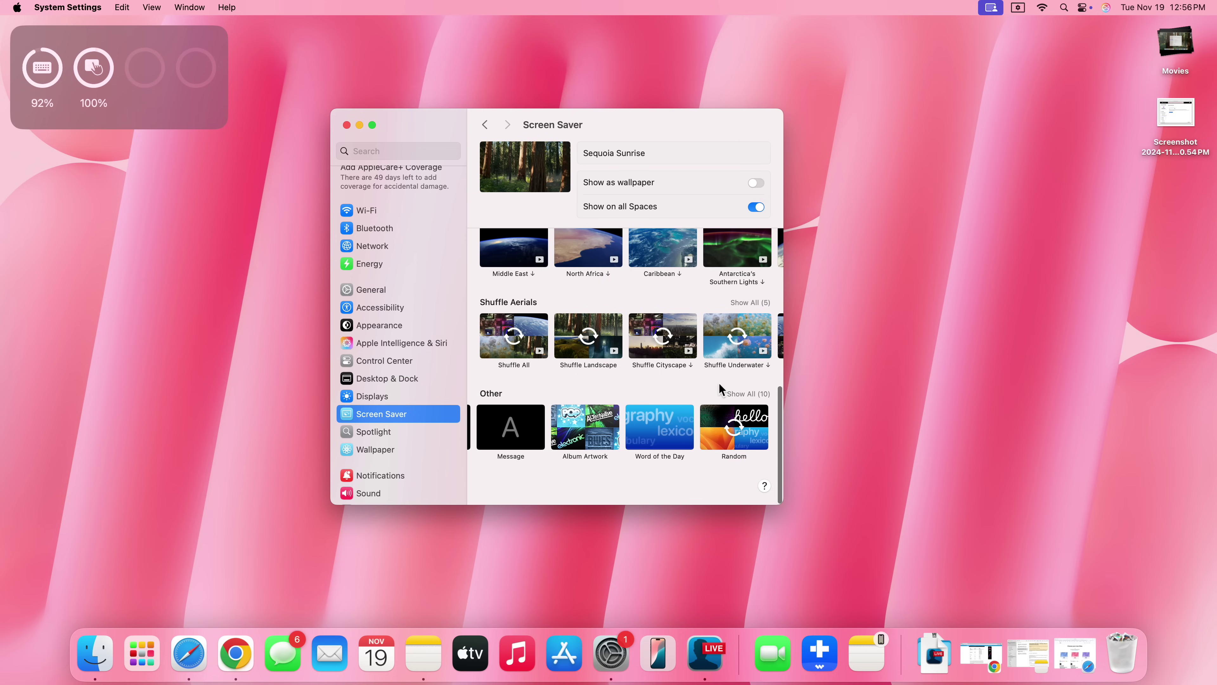
scroll(742, 367, right, 2)
scroll(743, 367, up, 10)
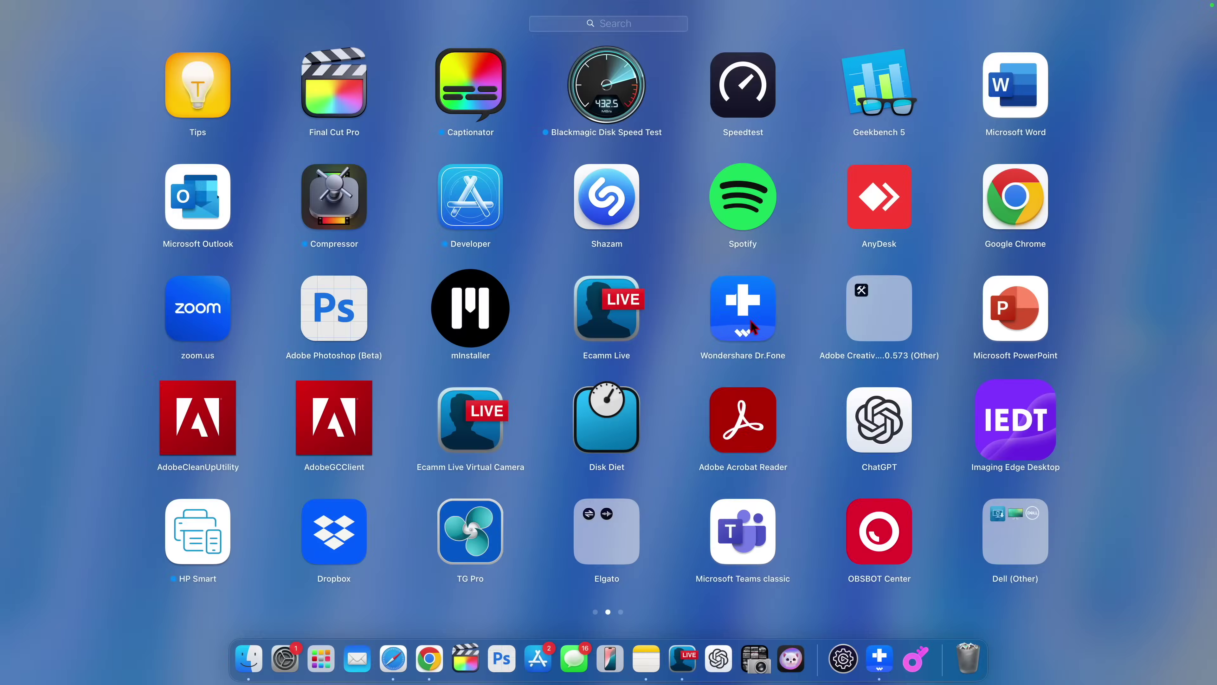
- Launch Dr.Fone and scroll the Account Center's My Products list of licensed products
click(748, 314)
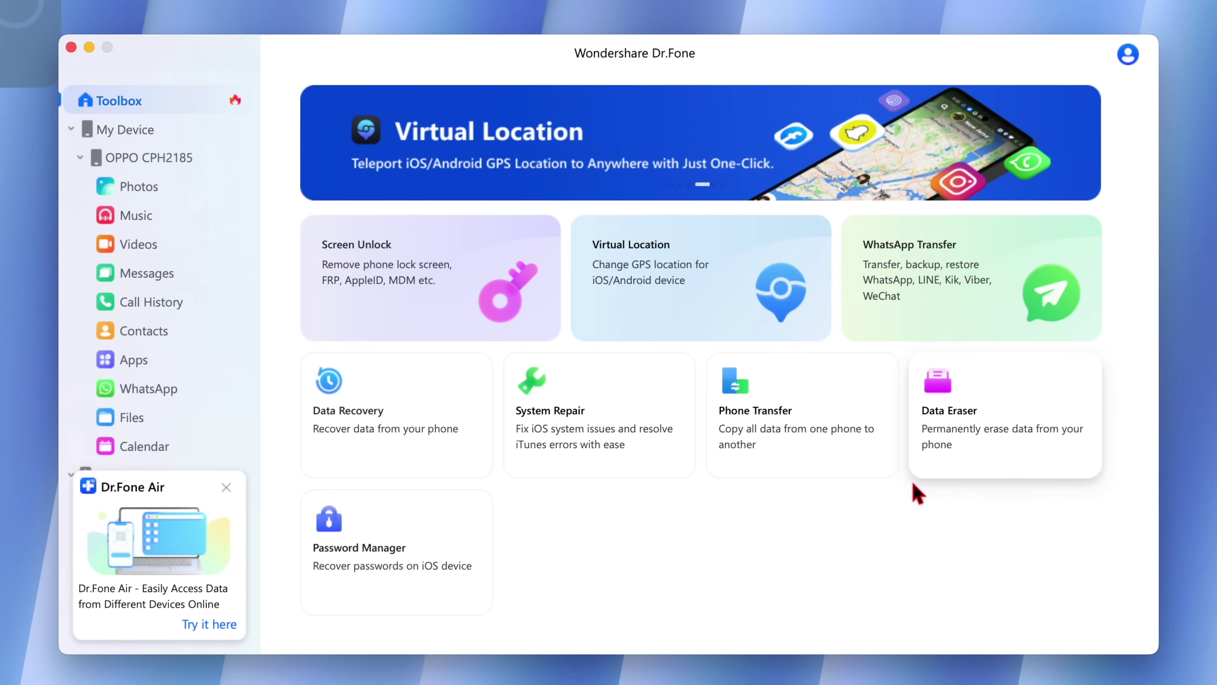
click(1128, 54)
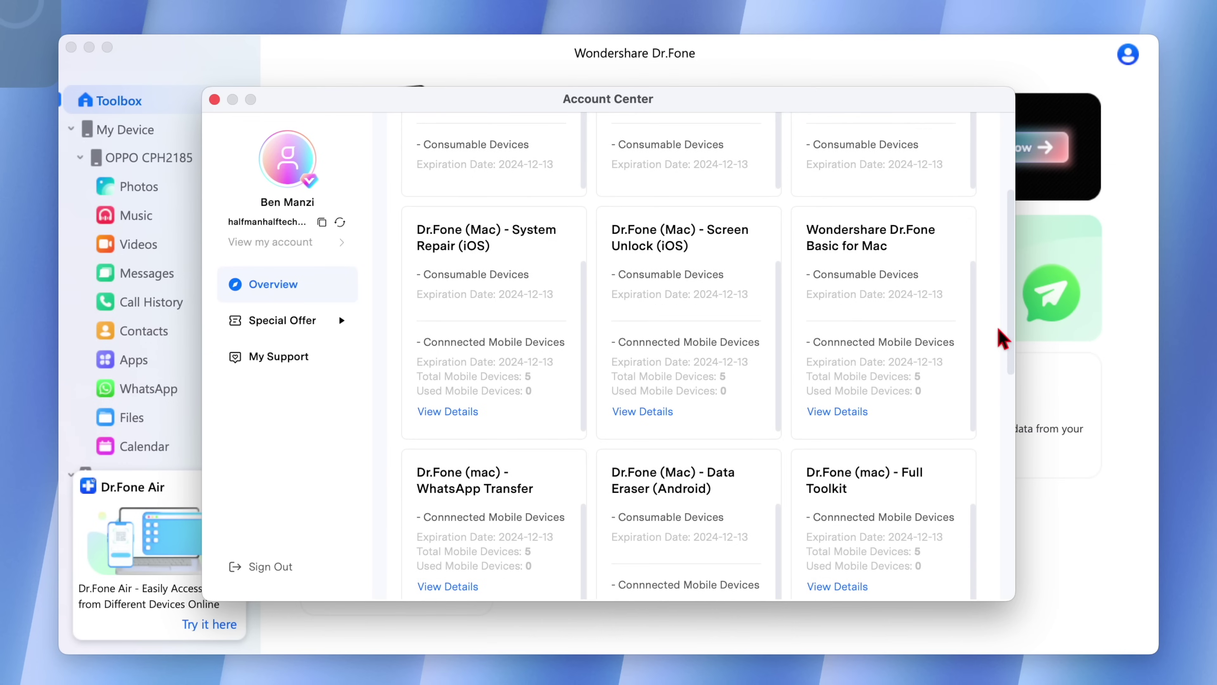
scroll(1000, 339, down, 3)
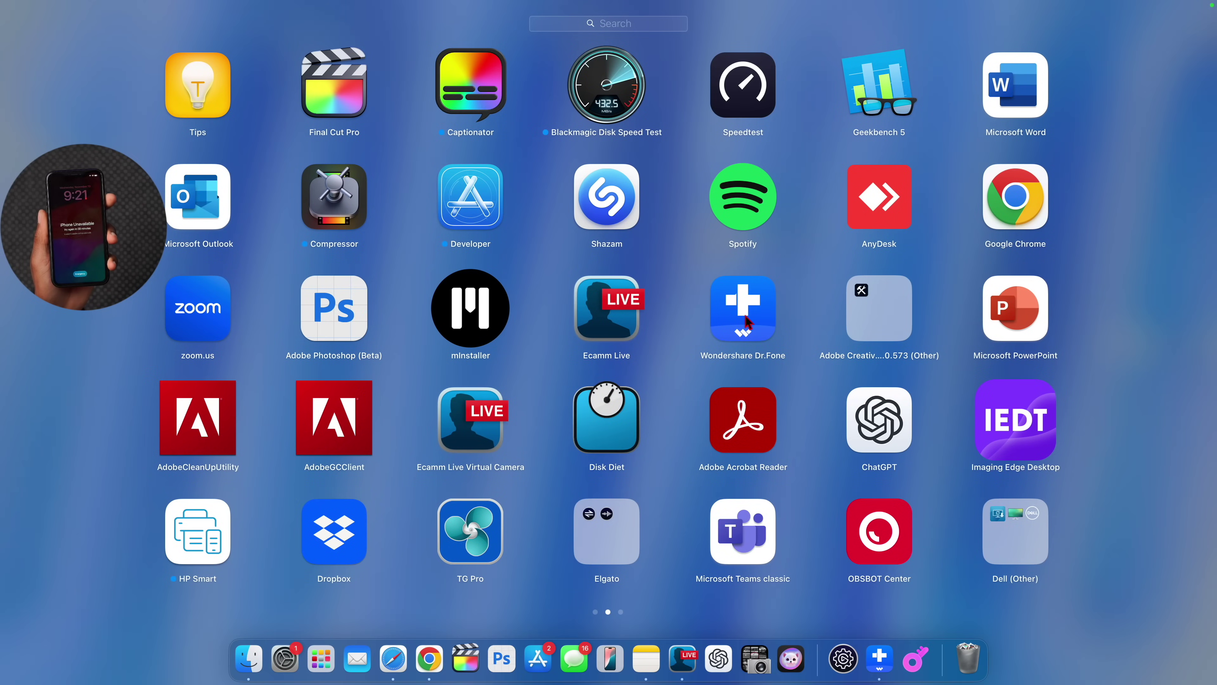
- Launch Dr.Fone, choose Screen Unlock for iOS devices, and pick Unlock iOS Screen
click(747, 316)
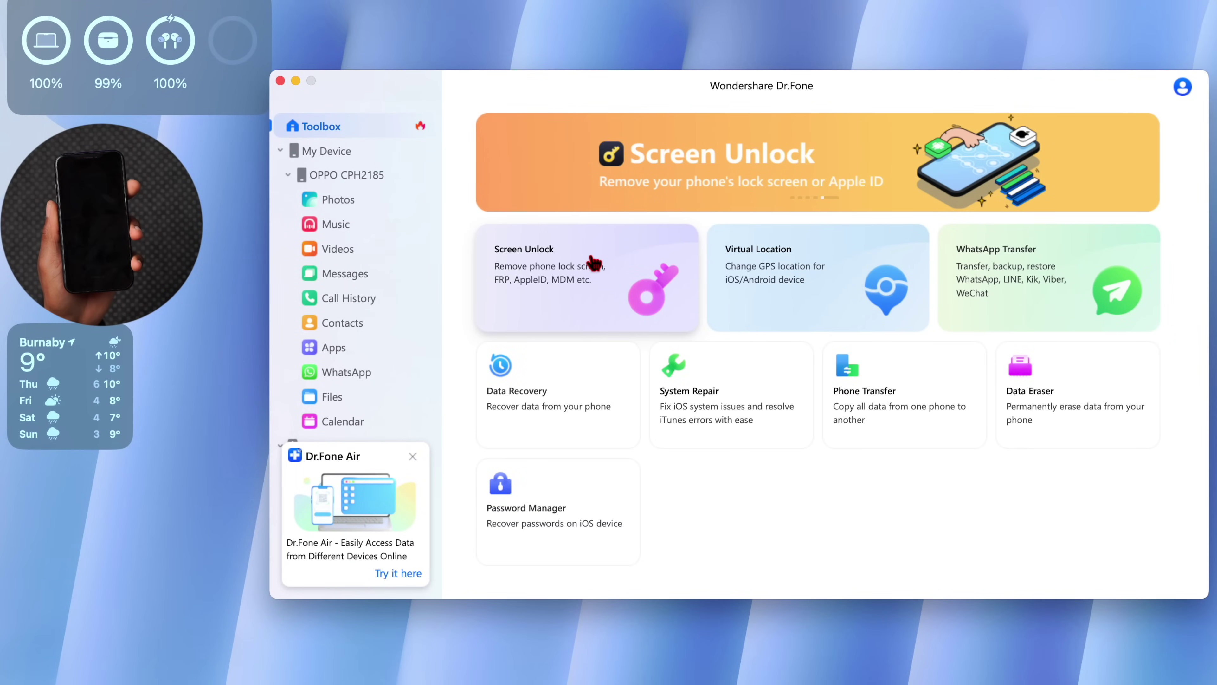
mouse_move(595, 263)
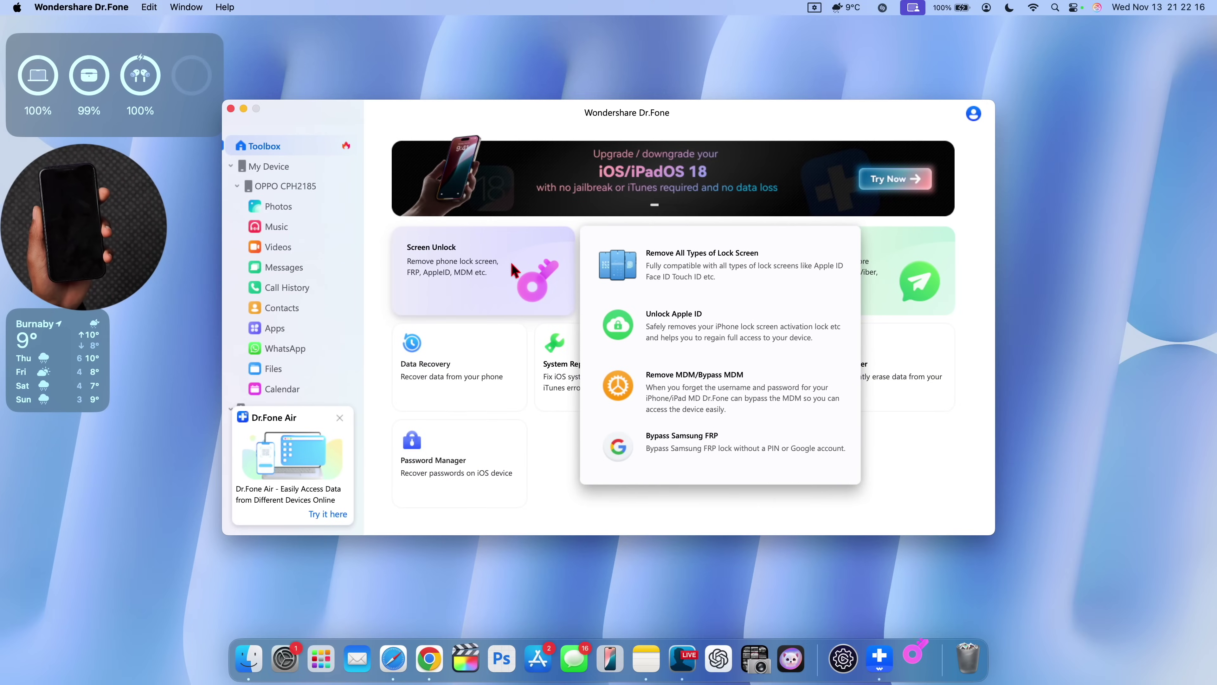
click(916, 650)
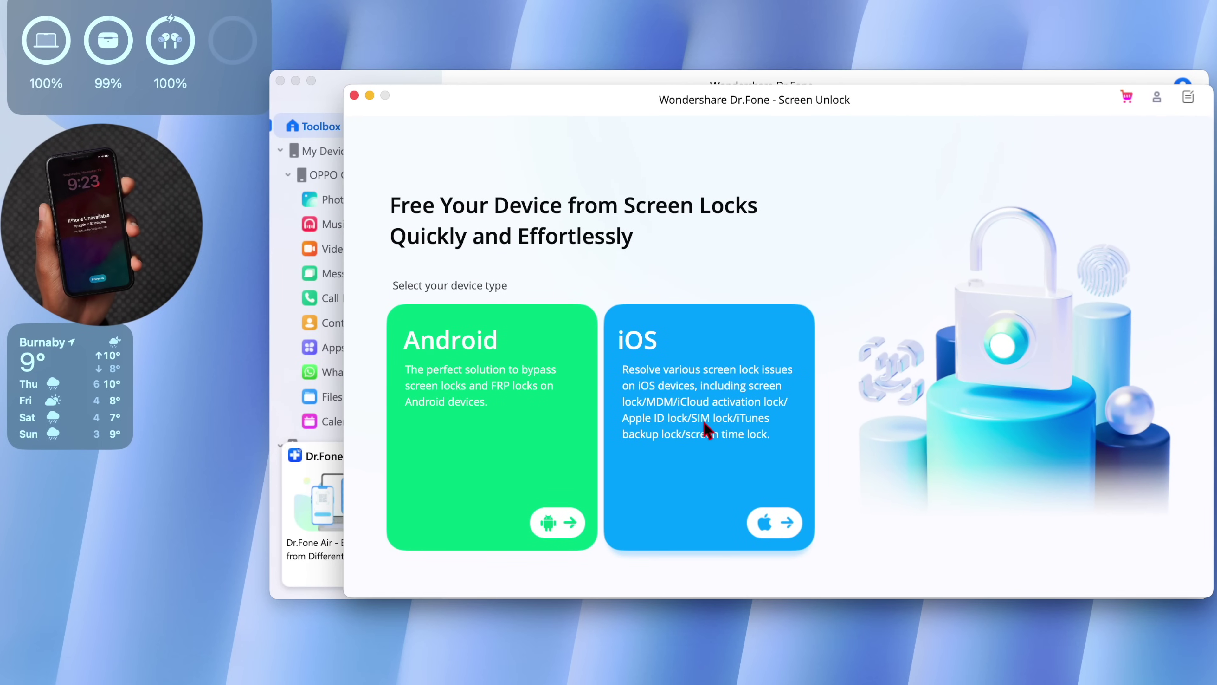
click(786, 527)
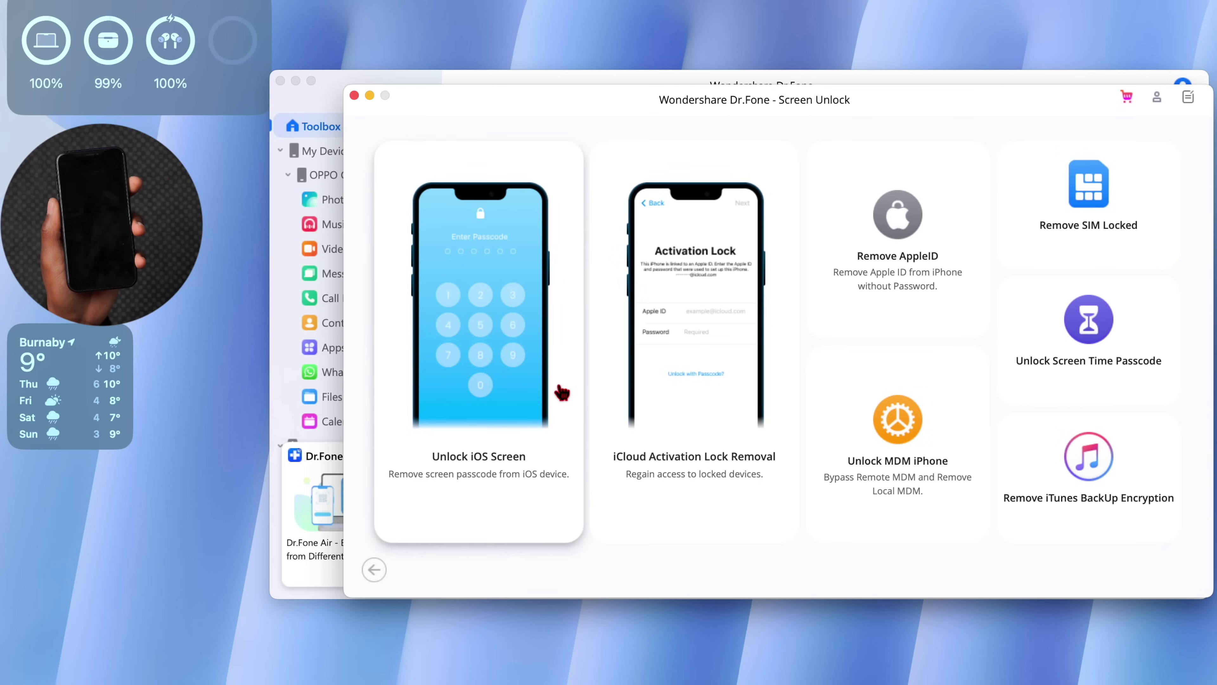
click(480, 381)
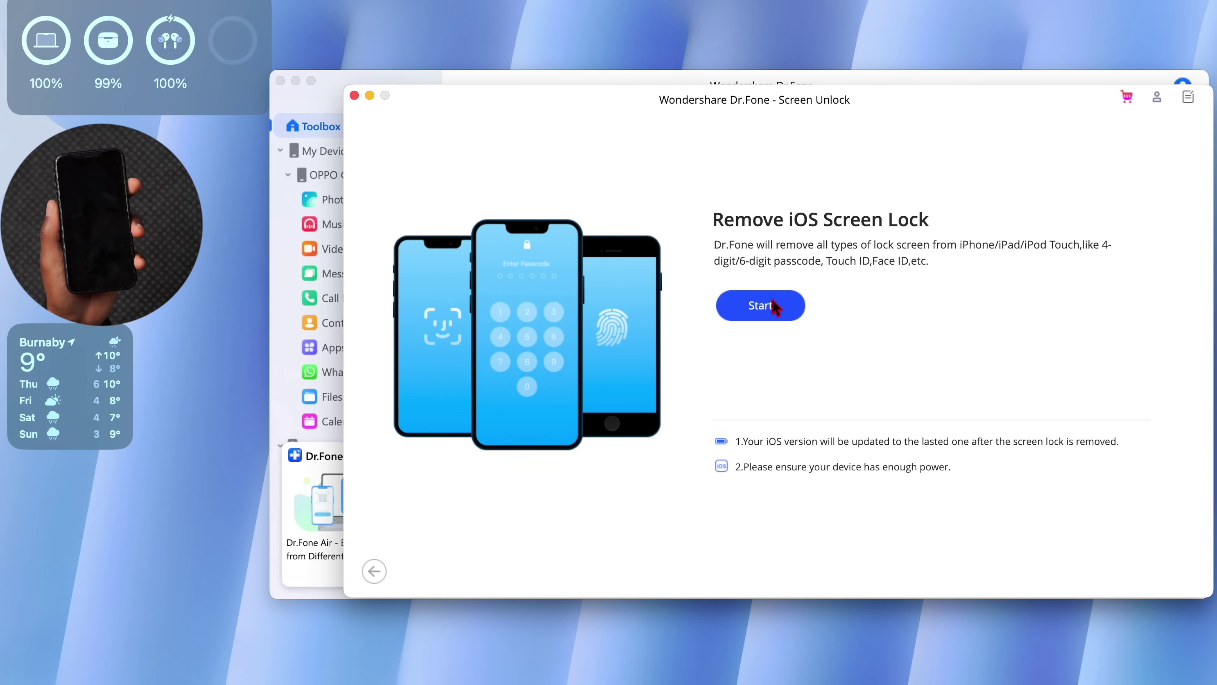
- Start iOS screen-lock removal, review the recovery-mode steps per iPhone model, and download the iOS 18.1 firmware
click(765, 313)
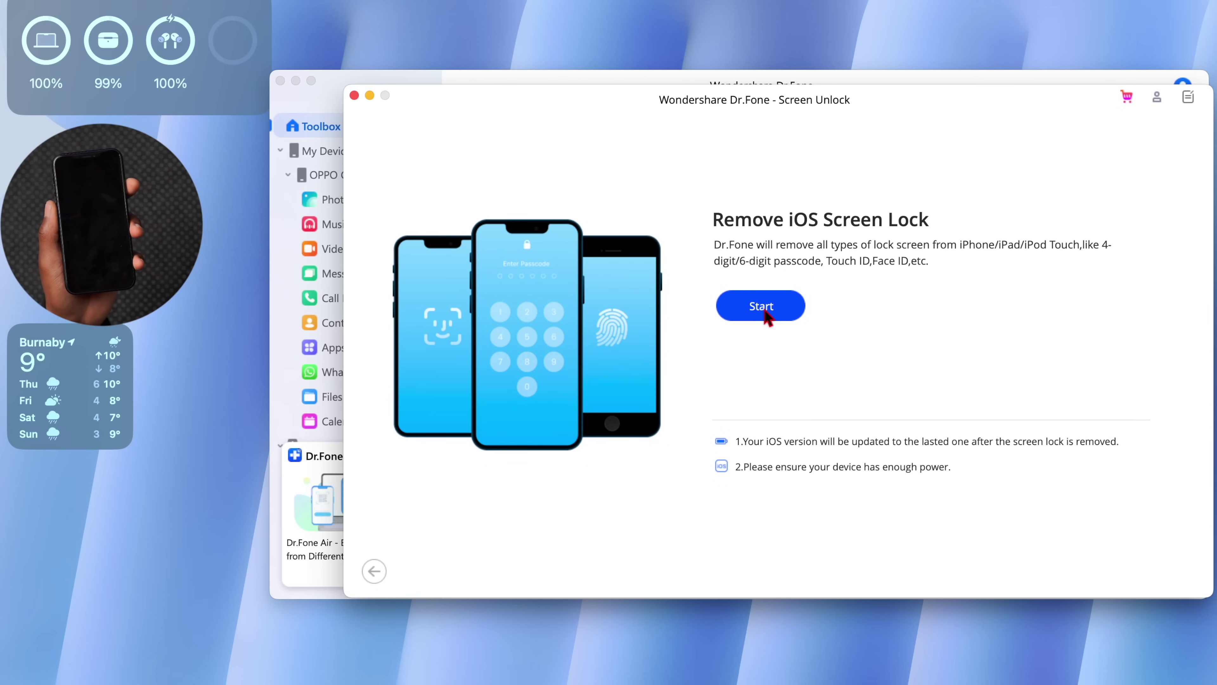
click(560, 193)
click(671, 196)
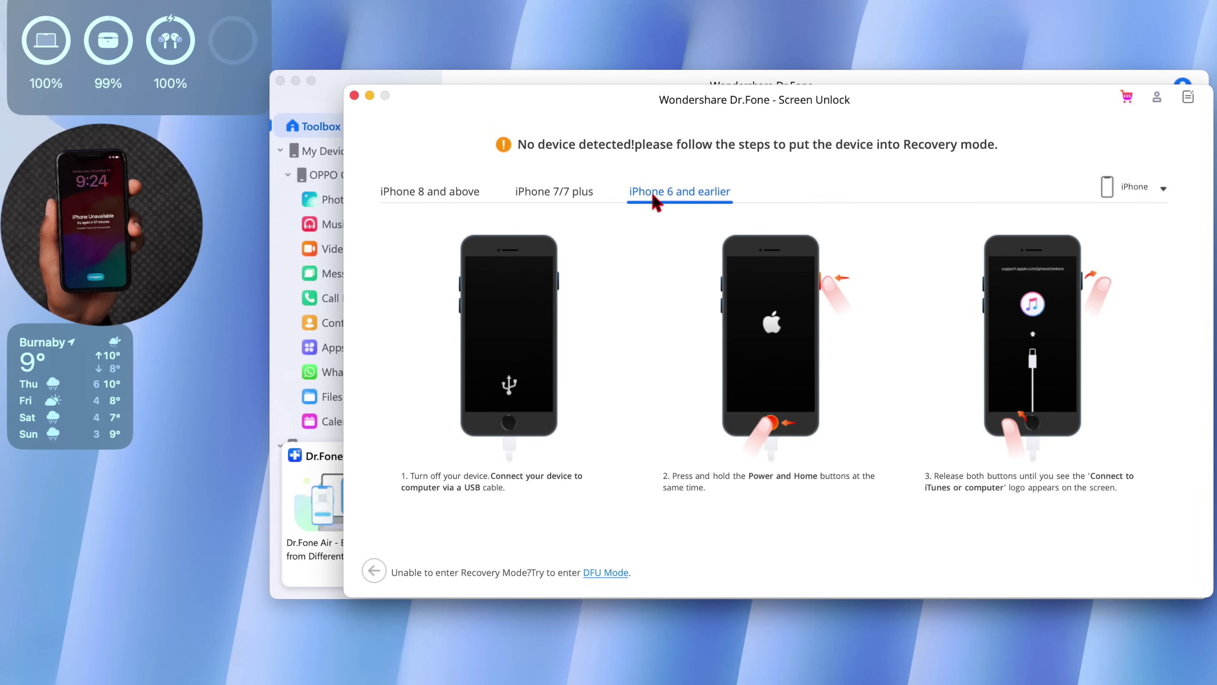
click(575, 195)
click(469, 192)
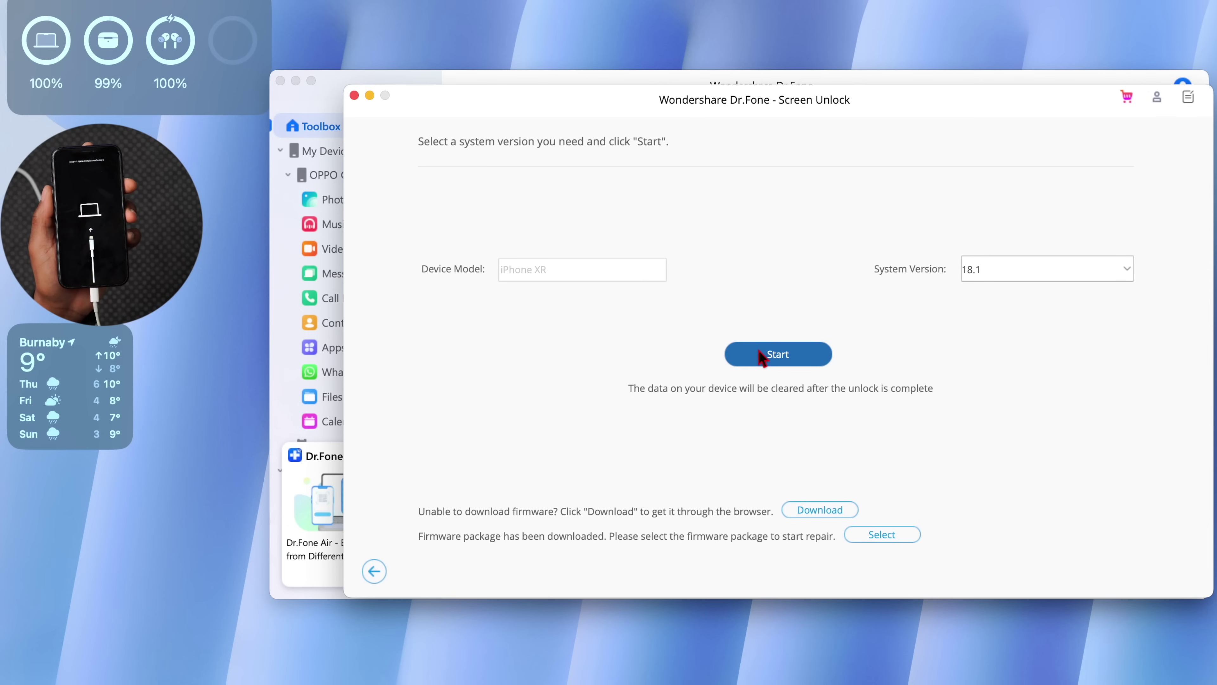
click(764, 369)
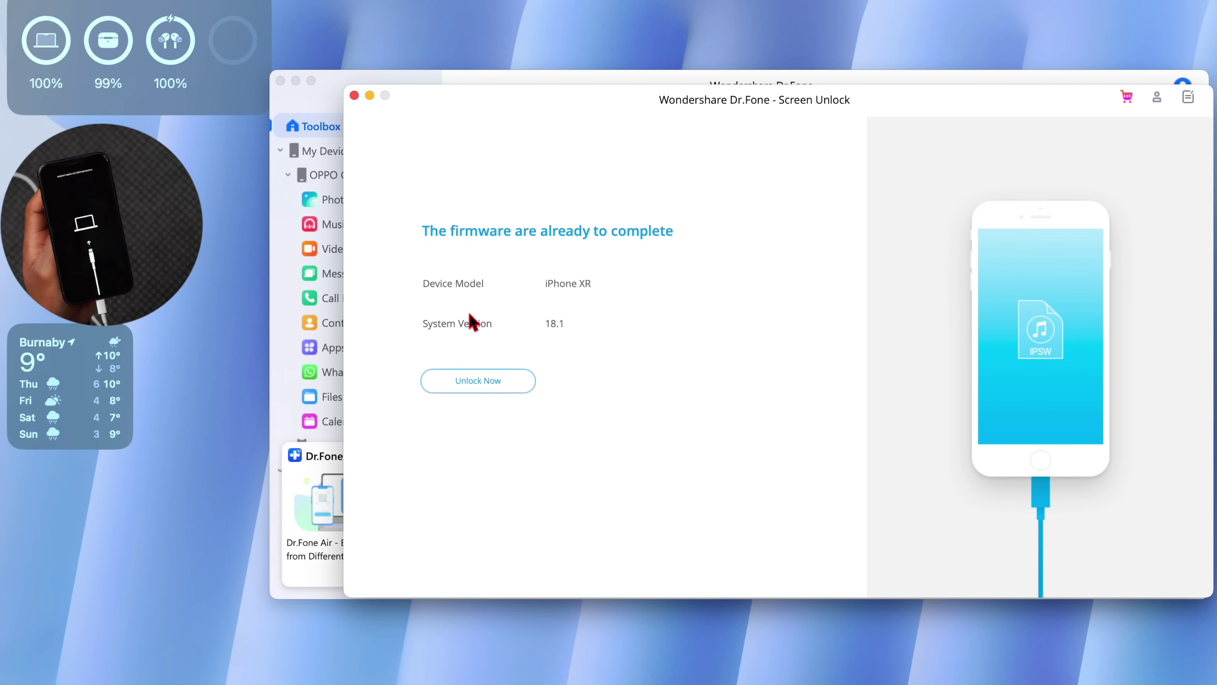
- Confirm unlocking the iPhone XR with the confirmation code so the screen lock removal begins
click(489, 383)
text(000)
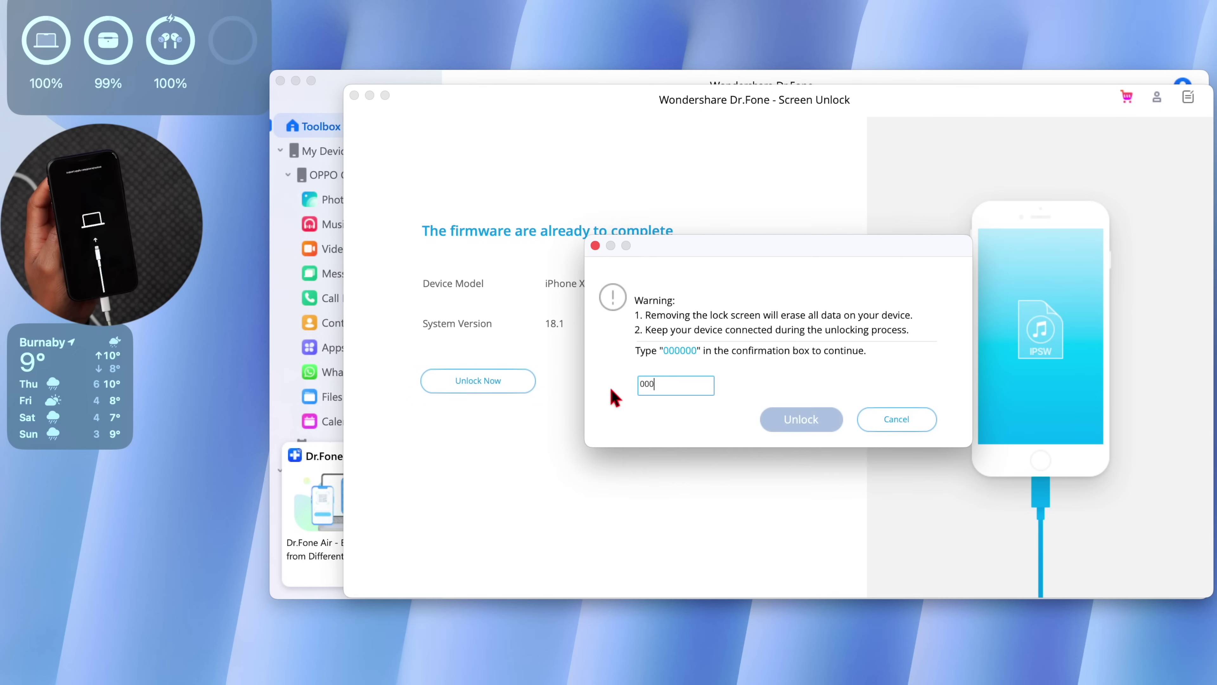
text(000)
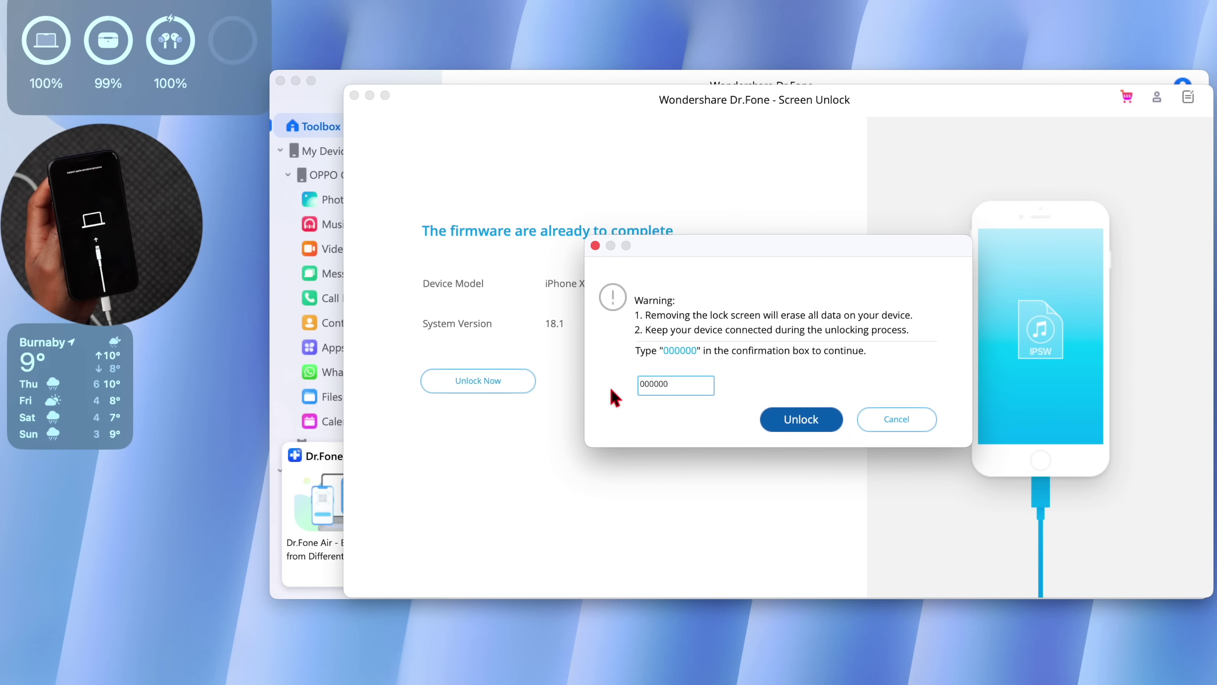
click(798, 422)
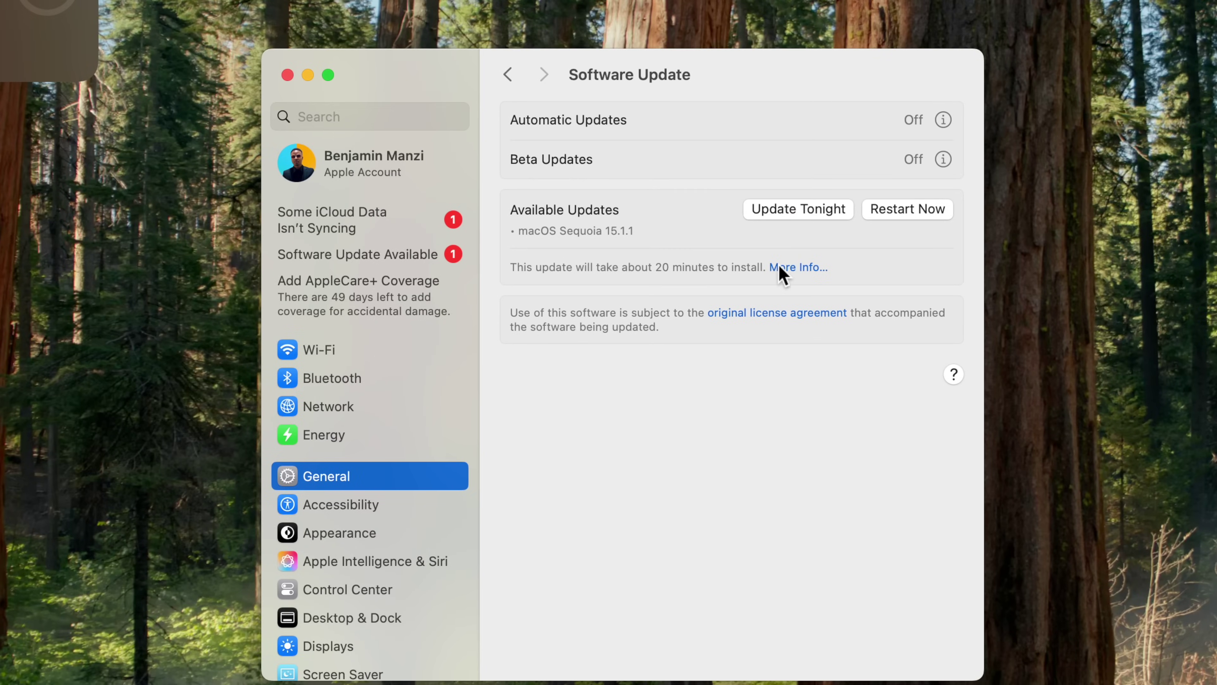
- Show More Info for the macOS Sequoia 15.1.1 update under Available Updates
click(779, 267)
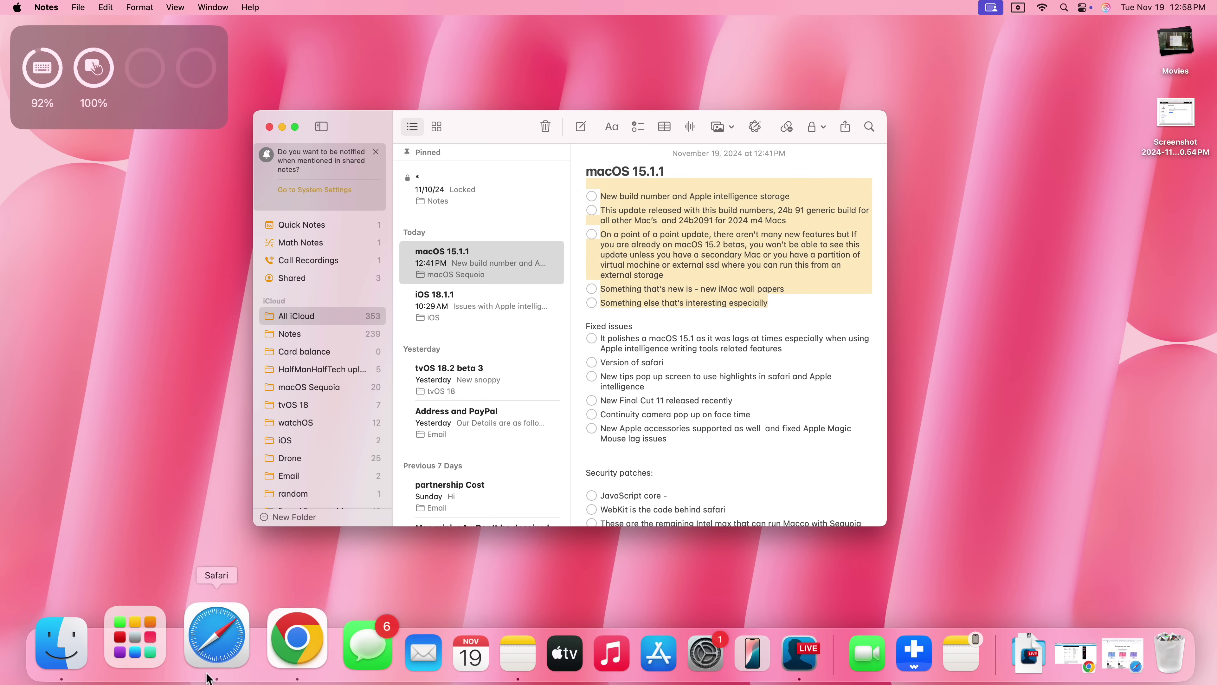
- Highlight the macOS 15.1.1 note's title through 'interesting especially', then bring Safari forward
click(183, 662)
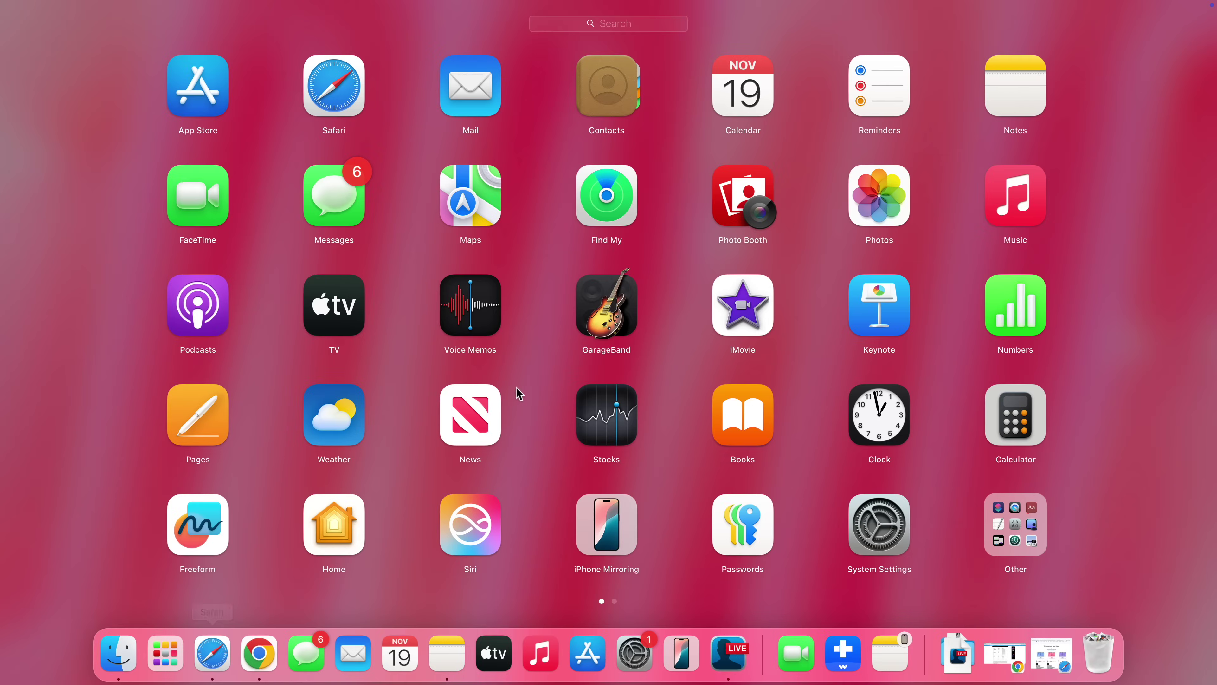
scroll(546, 330, right, 3)
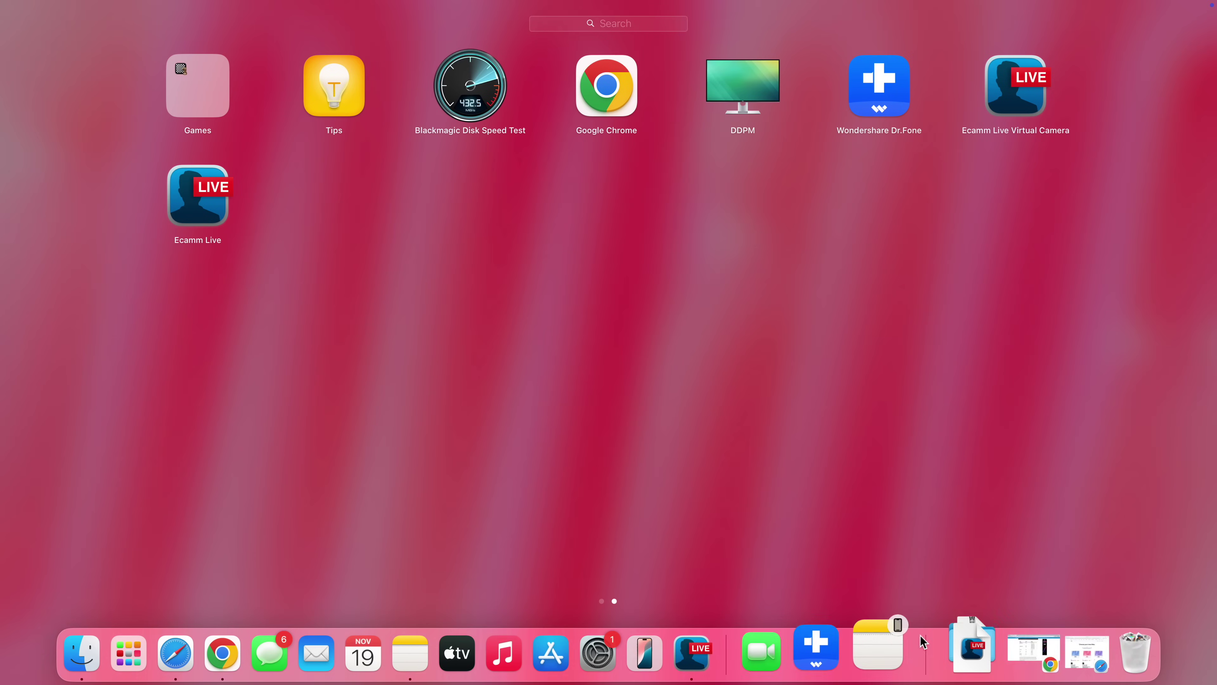
click(865, 680)
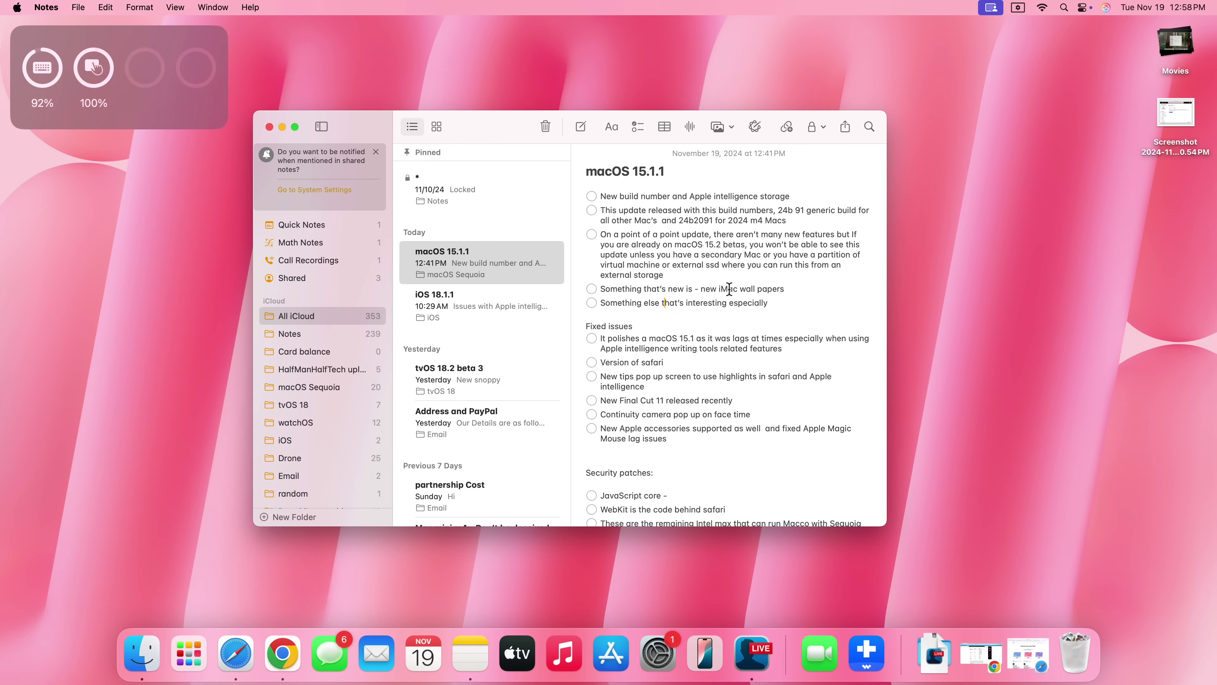
drag(770, 305, 530, 173)
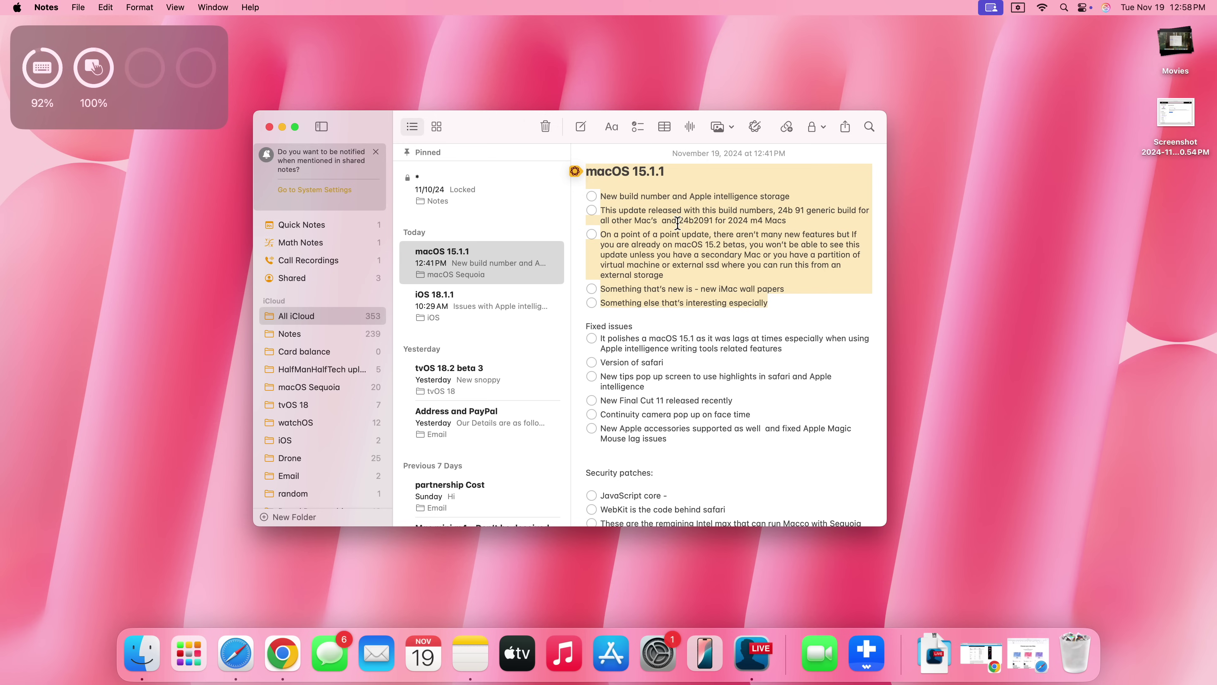
click(252, 668)
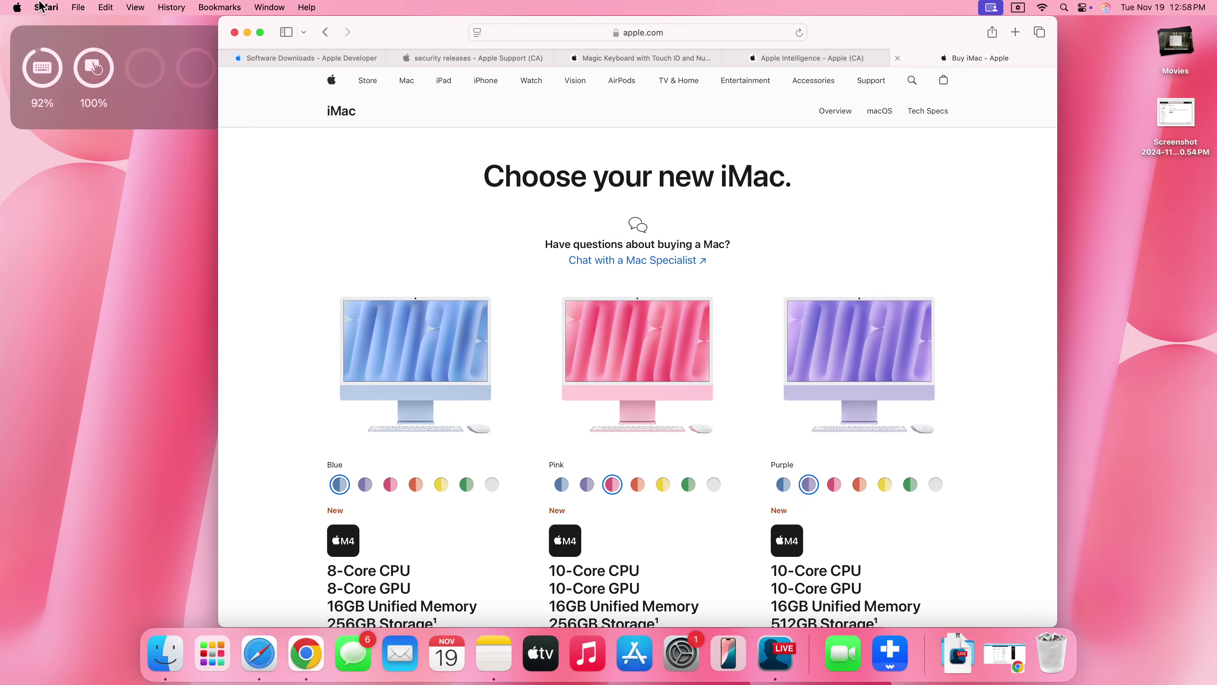
- Check the installed Safari version via Safari > About Safari
click(48, 7)
click(64, 26)
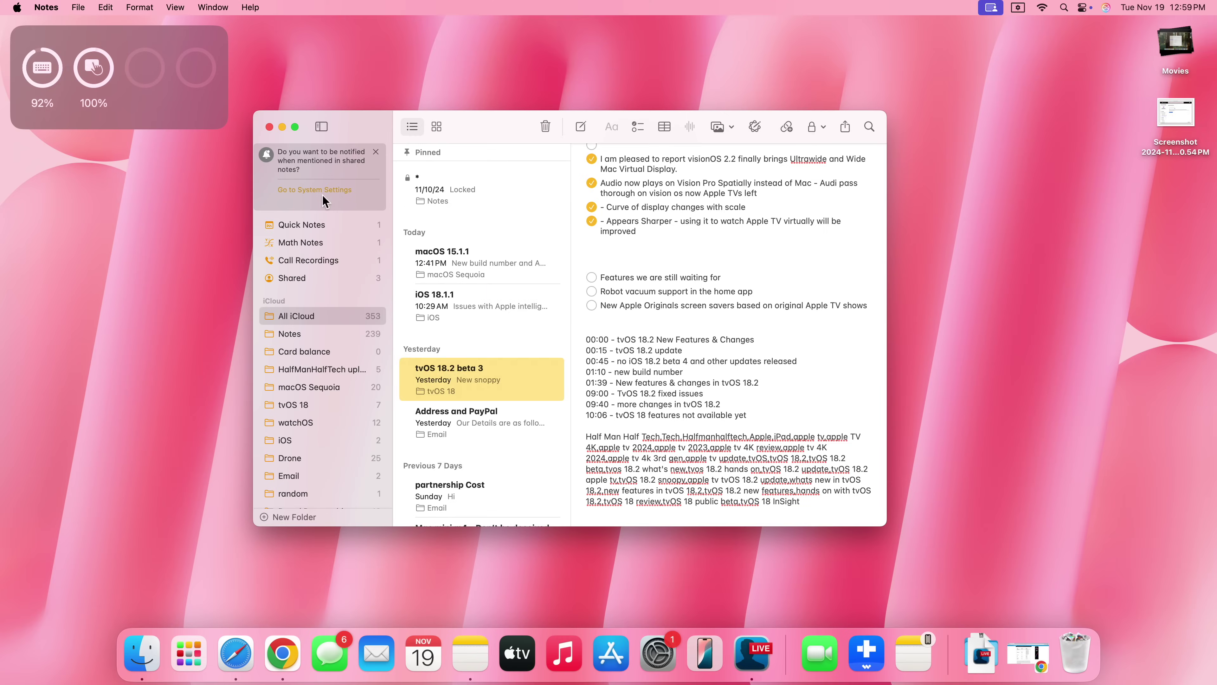
- Close Notes and open the Discover Apple Intelligence tip from the Tips notification stack
click(269, 127)
key(fn+n)
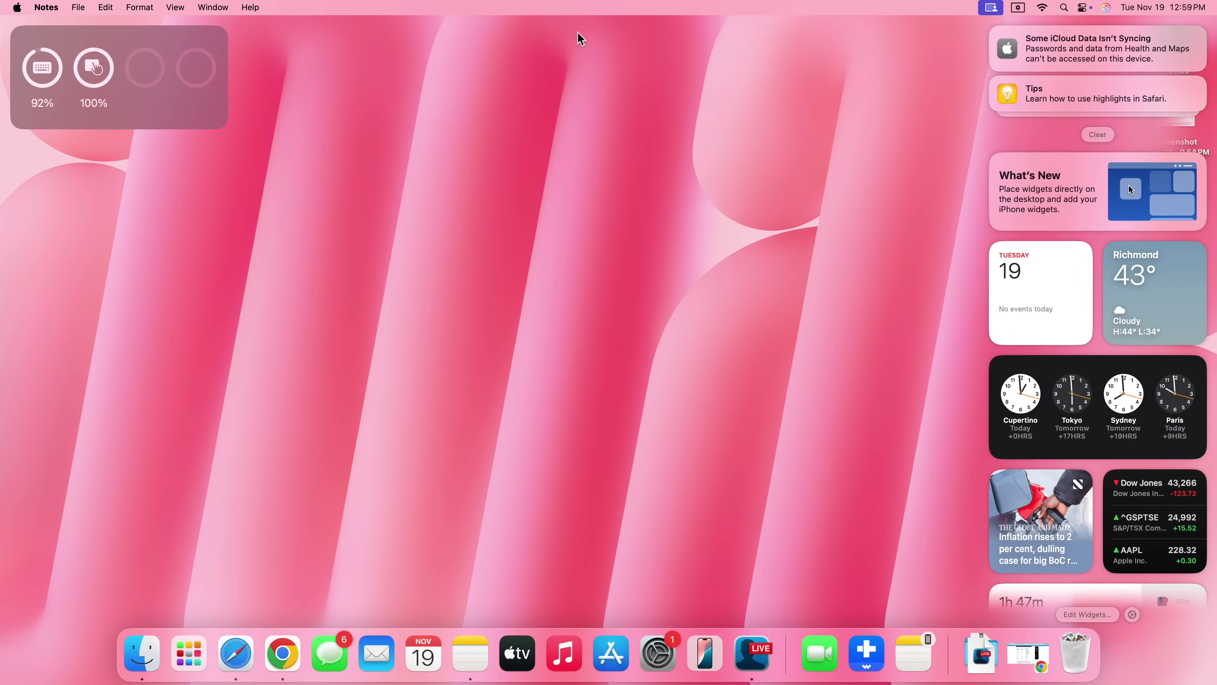
click(1164, 86)
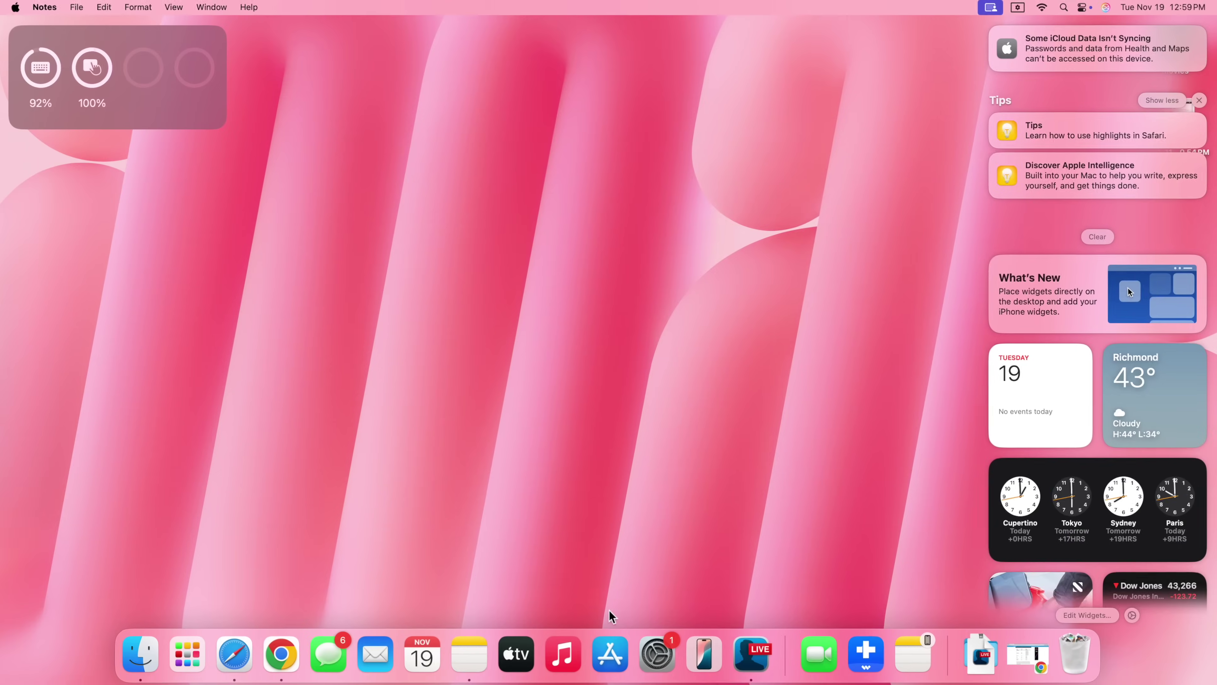
click(671, 504)
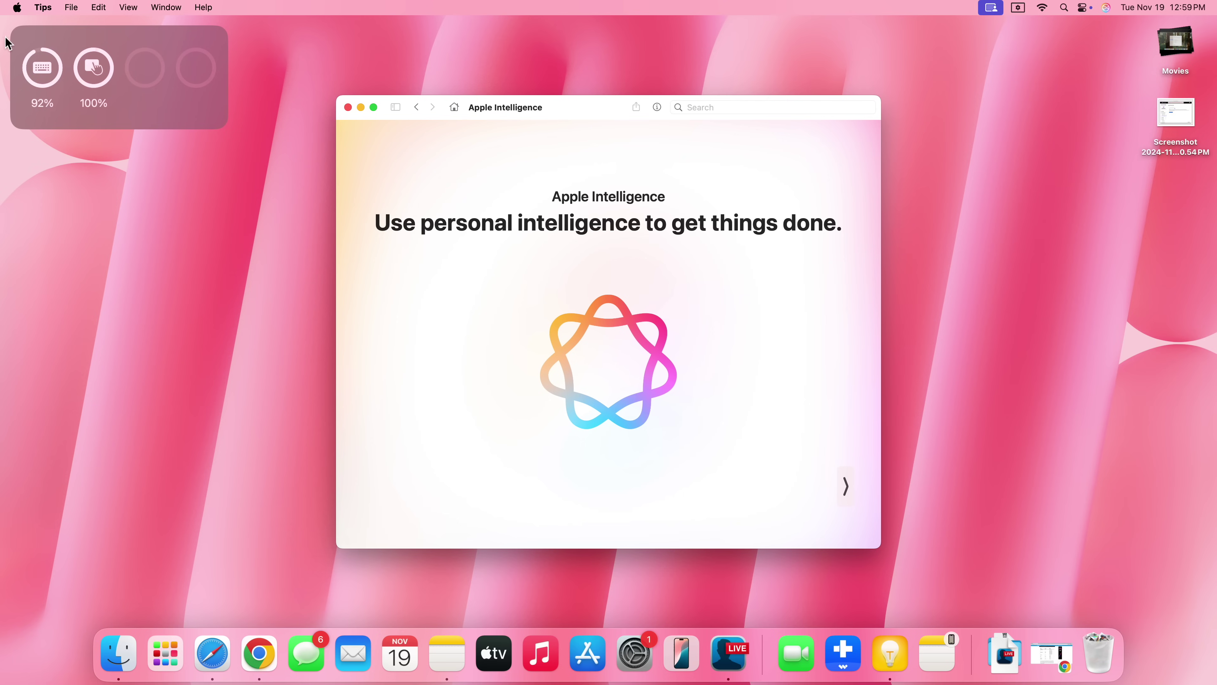
- Start the Apple Intelligence tips and page through to the Summarize an audio transcript tip
click(44, 8)
click(44, 8)
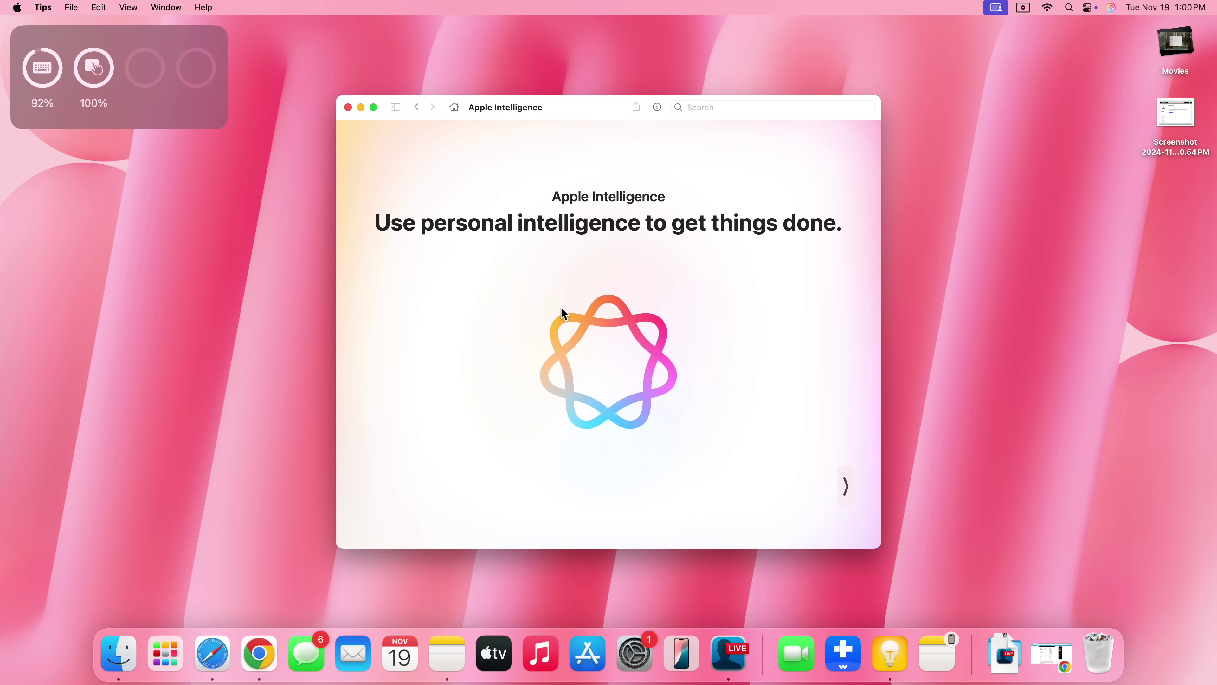
click(847, 484)
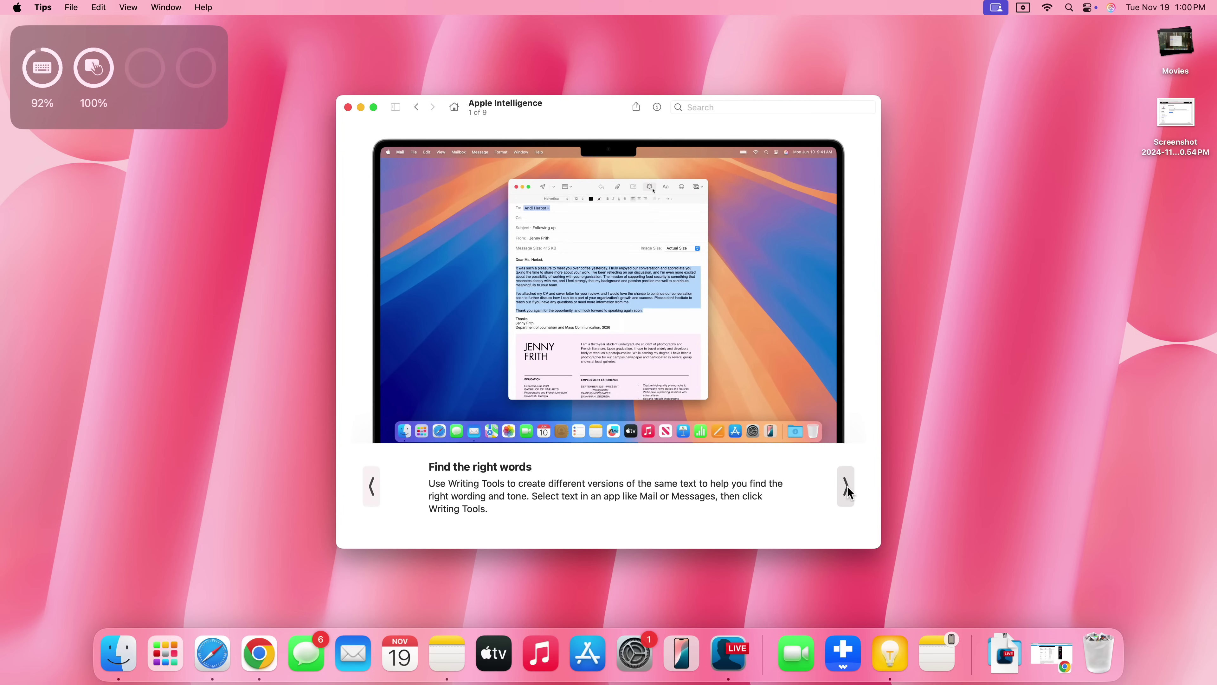
click(848, 486)
click(847, 486)
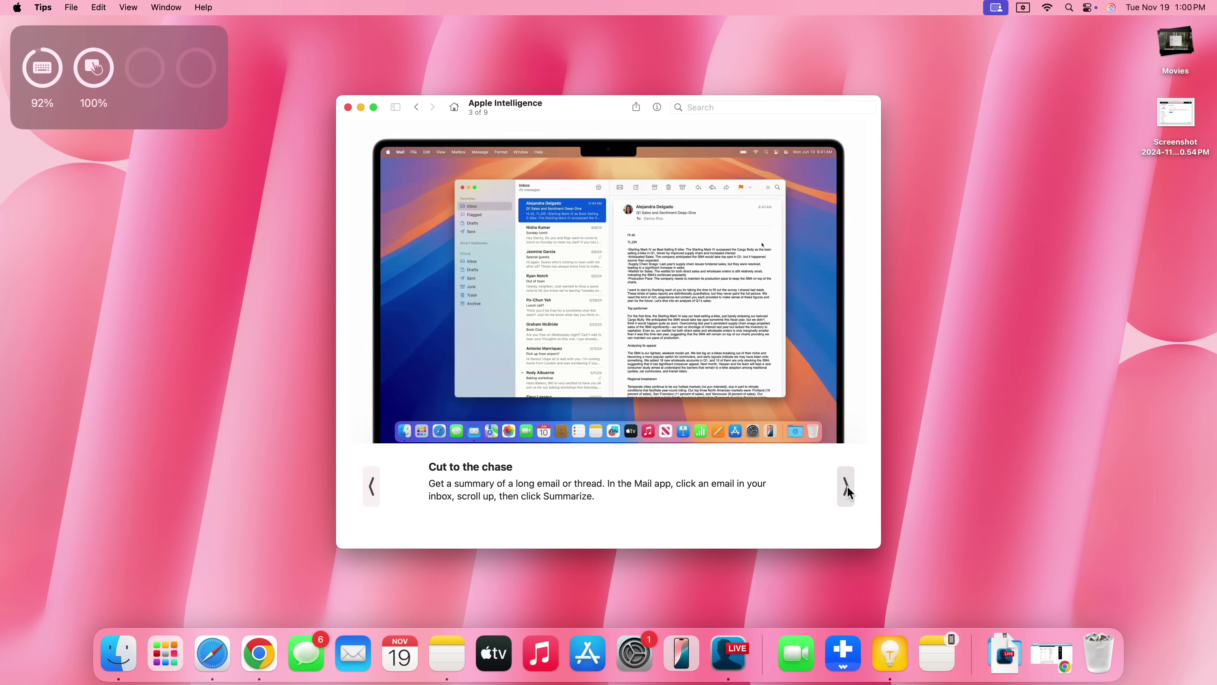
click(847, 486)
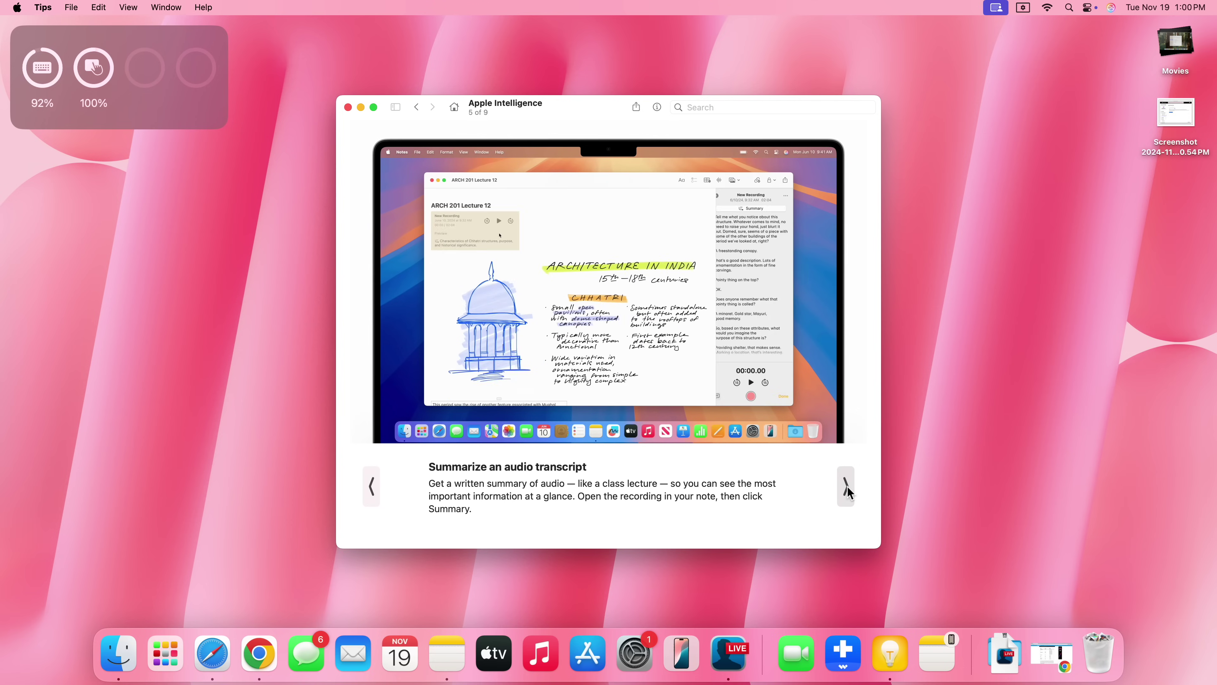
- Continue past Type to Siri and Follow up your Siri requests to Explore more tips, then minimize Tips
click(848, 487)
click(848, 486)
click(848, 486)
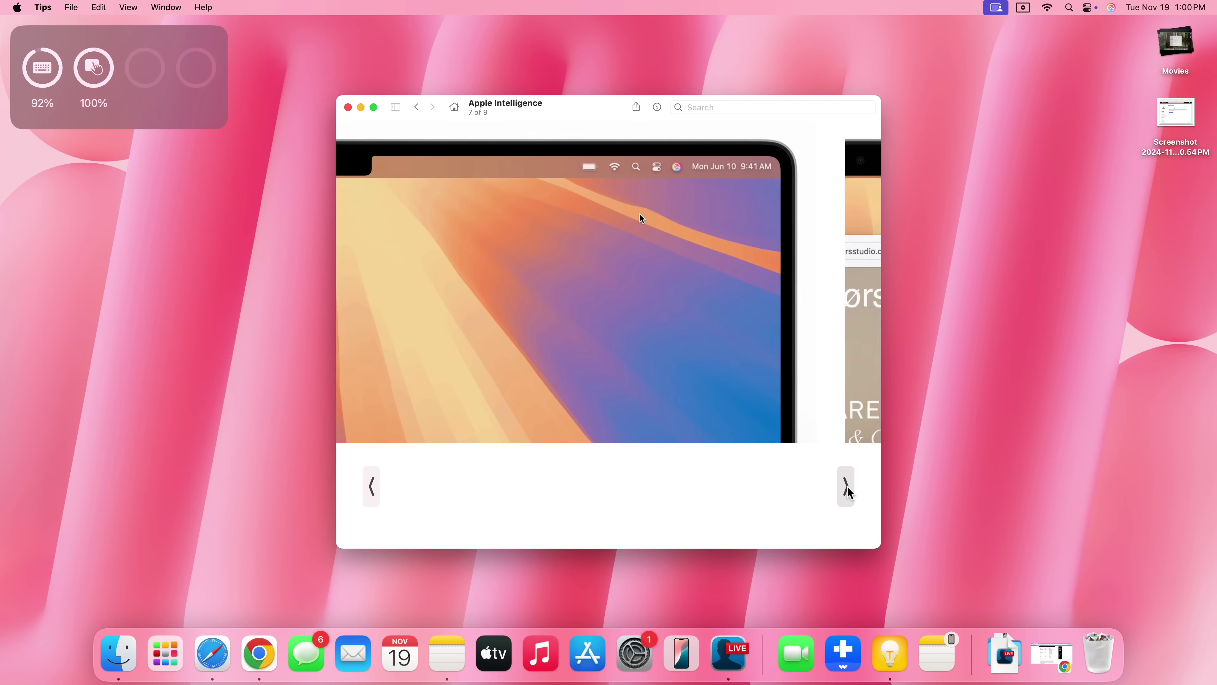
click(848, 486)
click(847, 487)
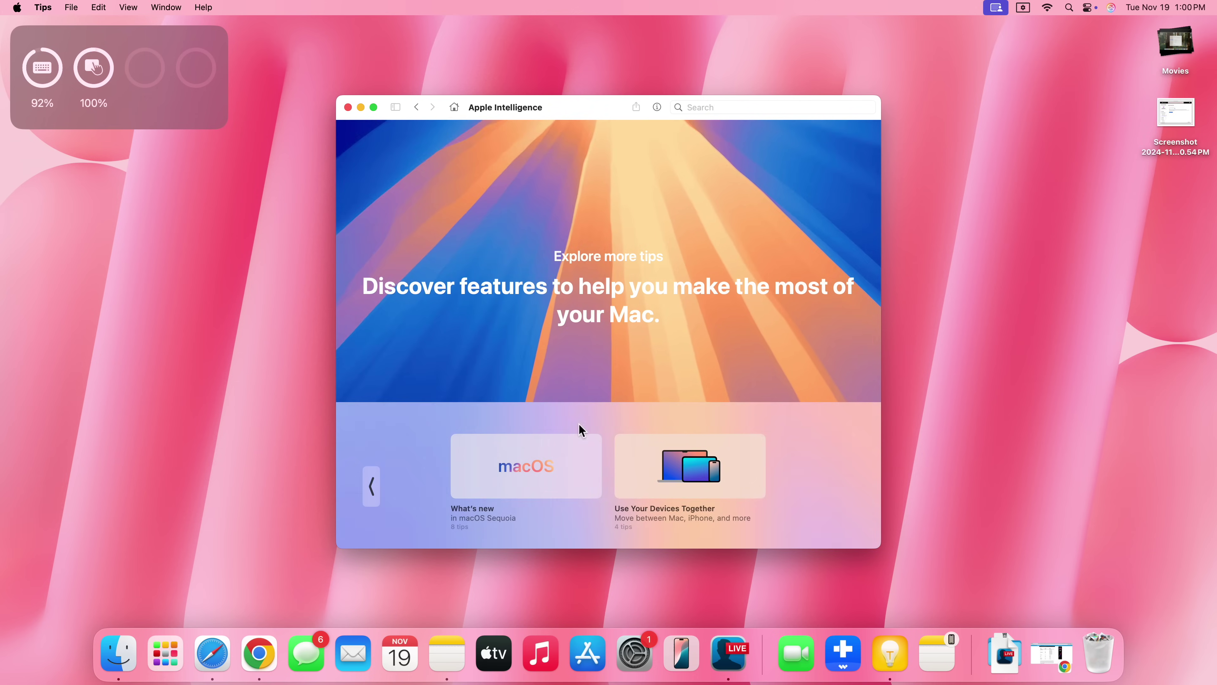
click(361, 107)
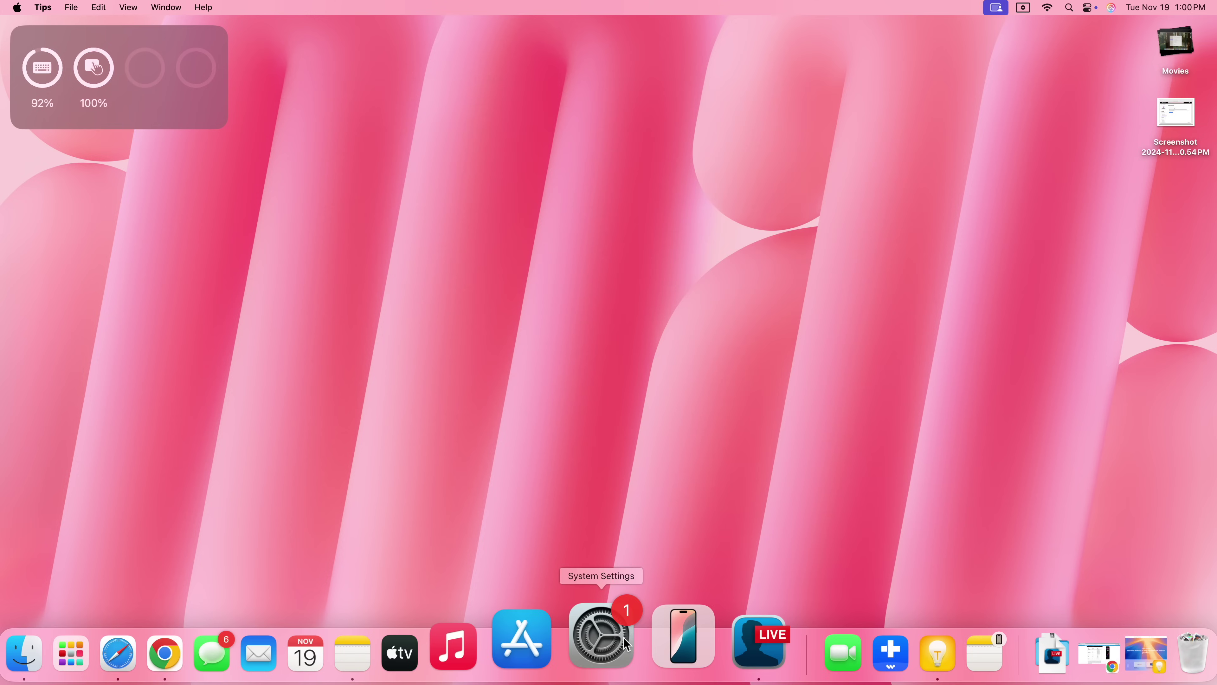
- Review the Apple Intelligence & Siri pane in System Settings, then bring up Launchpad with F4
click(611, 654)
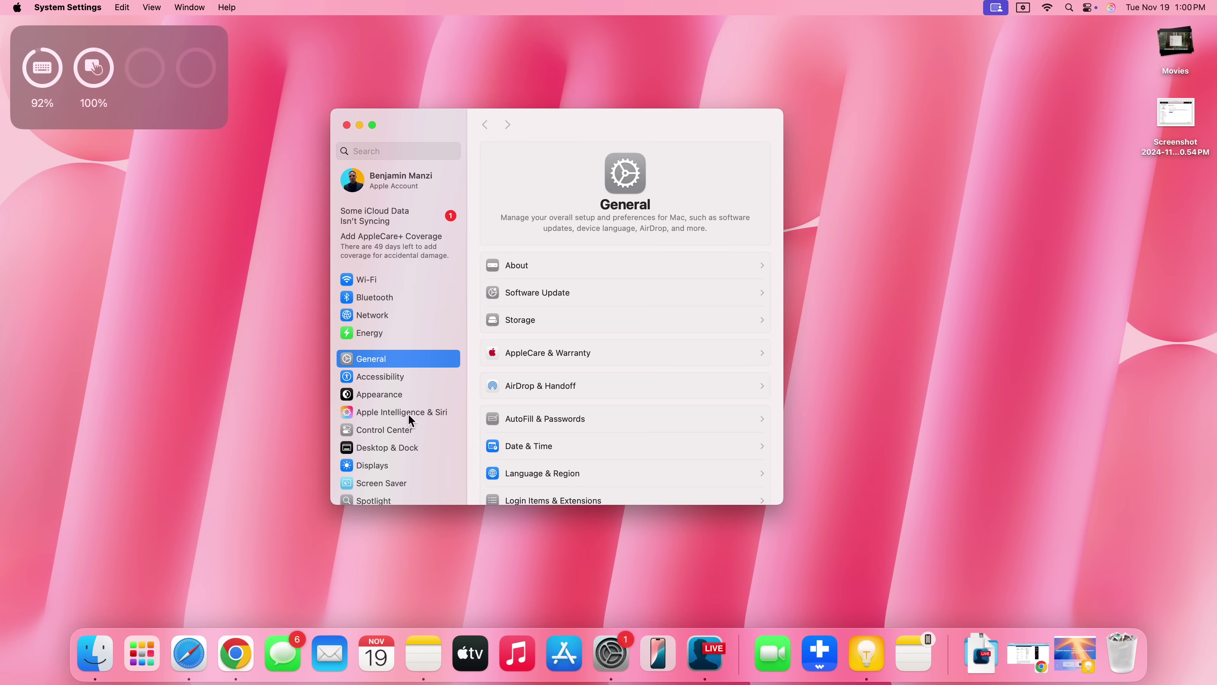
click(408, 413)
scroll(614, 363, down, 3)
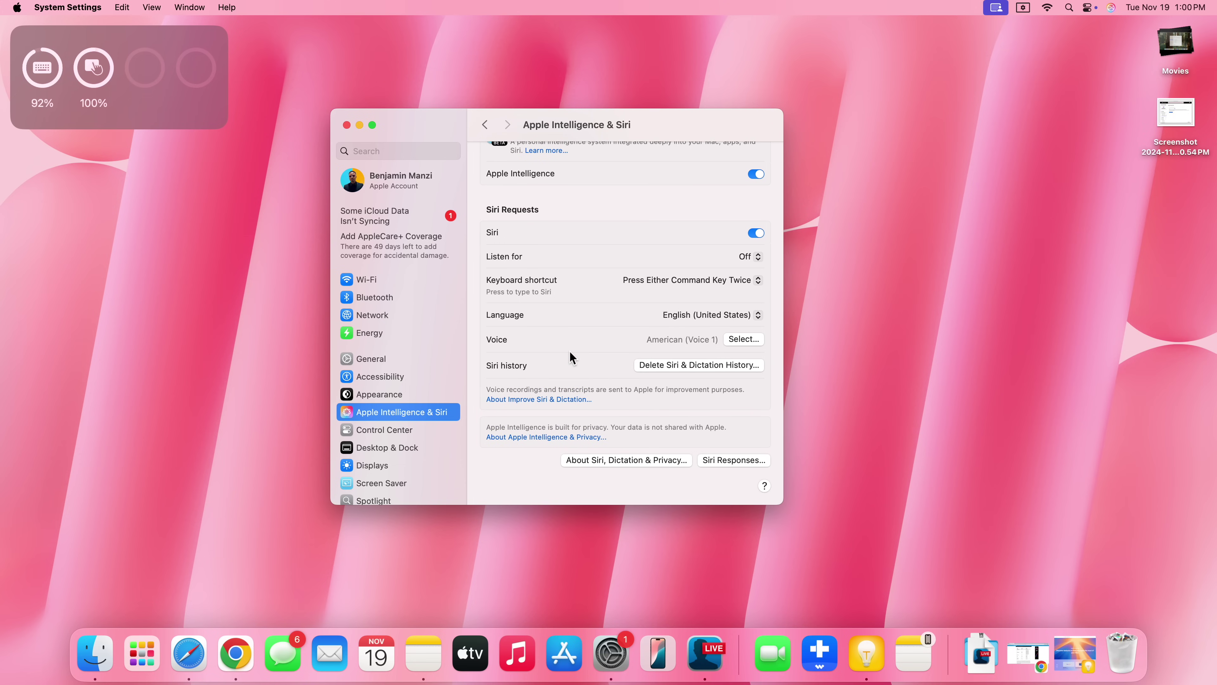
scroll(570, 351, up, 2)
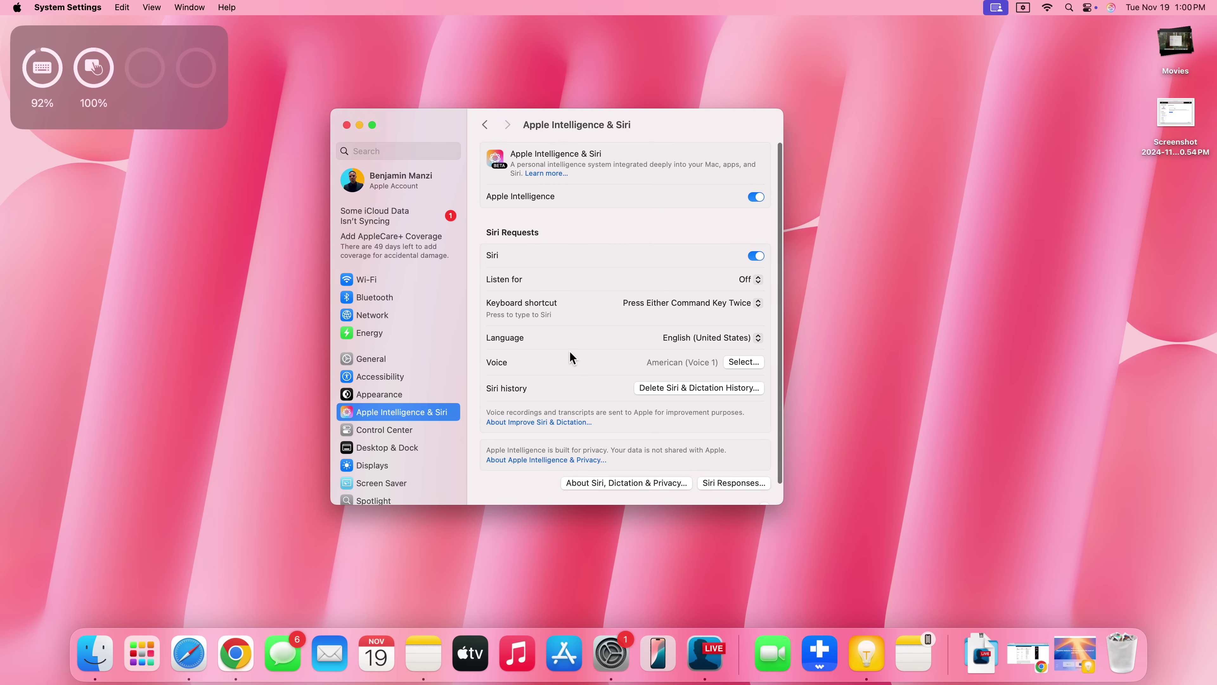
scroll(531, 421, down, 2)
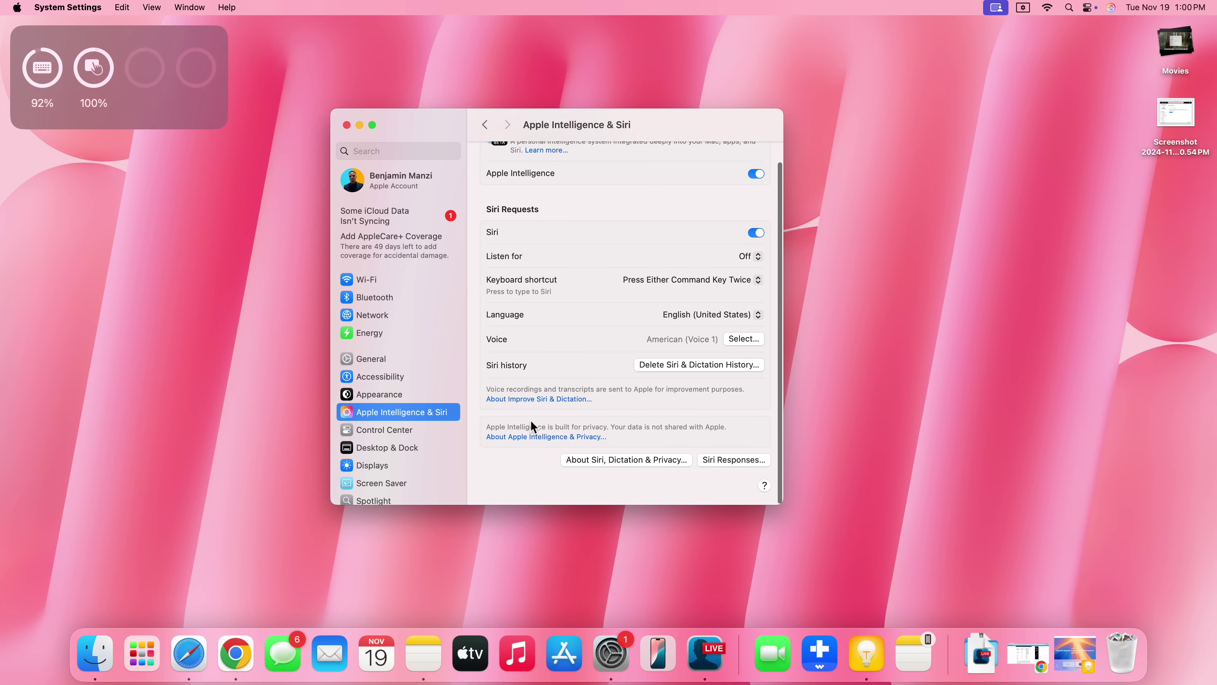
scroll(530, 420, up, 2)
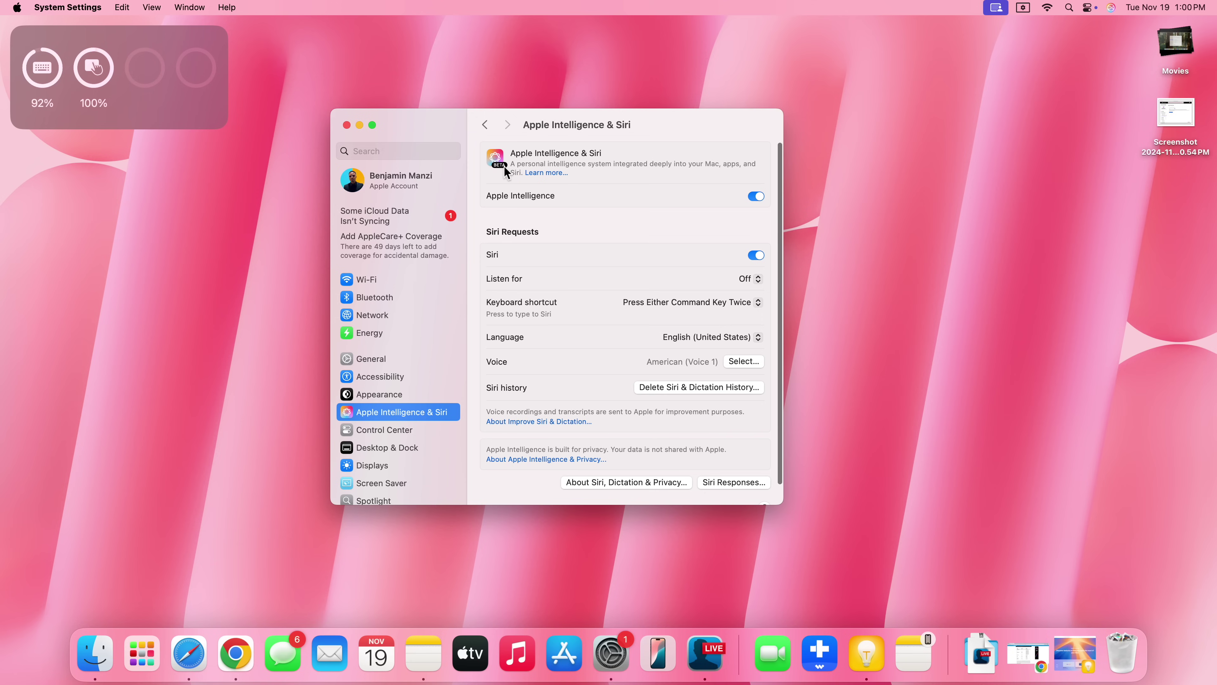
key(F4)
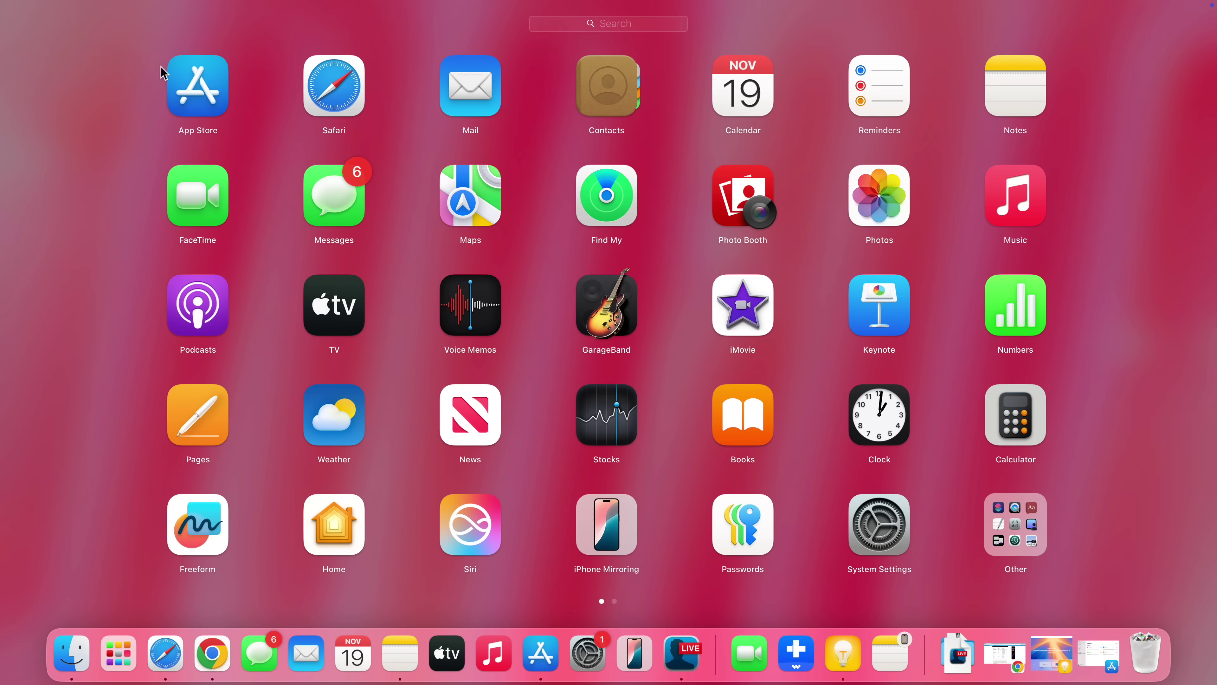
- Search the App Store for 'final', install Final Cut Pro (5.59 GB), and return to Launchpad
click(204, 79)
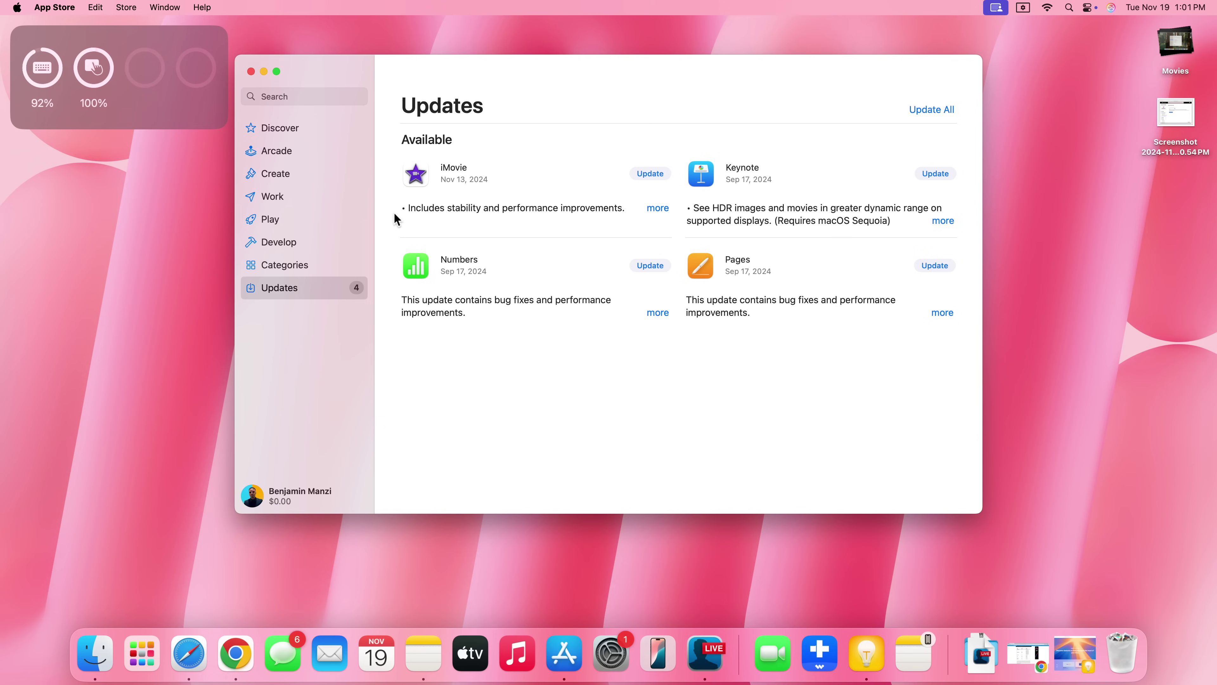
click(326, 102)
text(fim)
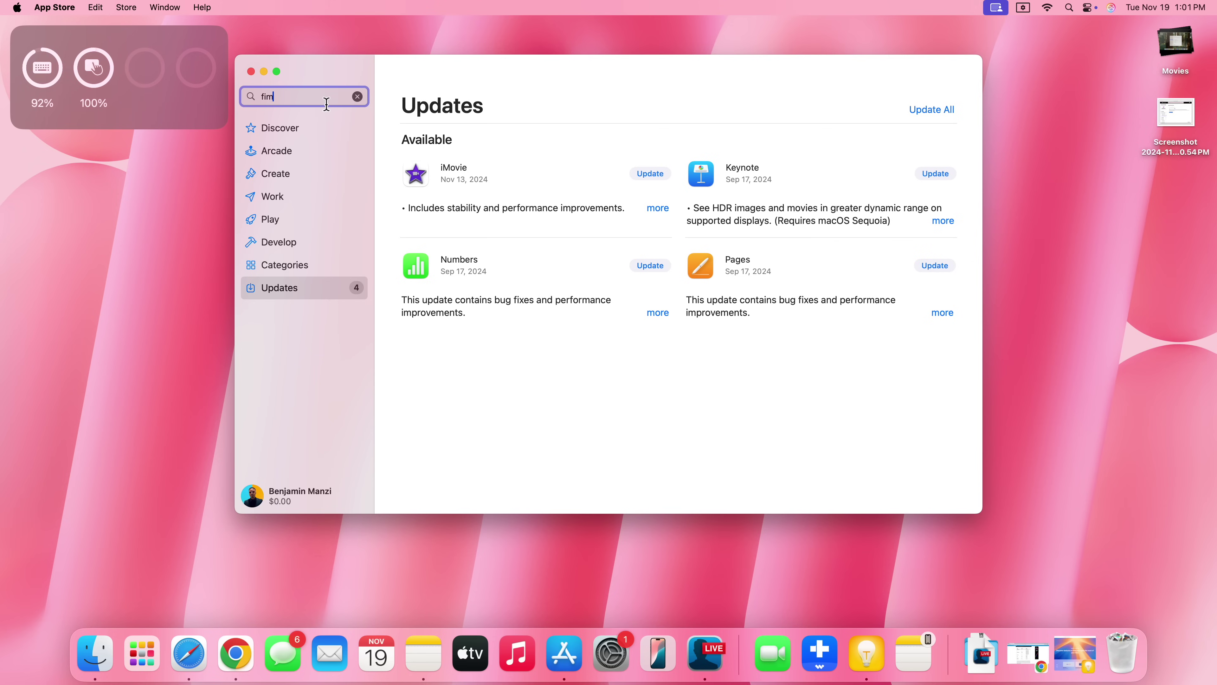
key(BackSpace)
text(nal)
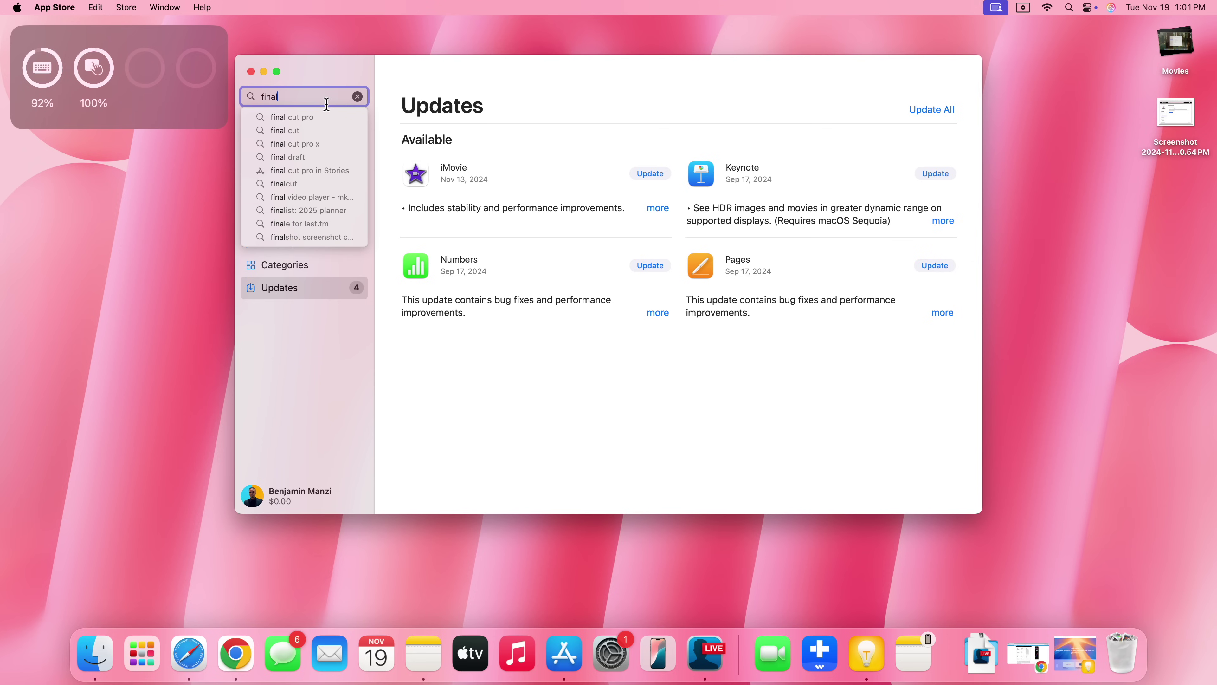
click(326, 116)
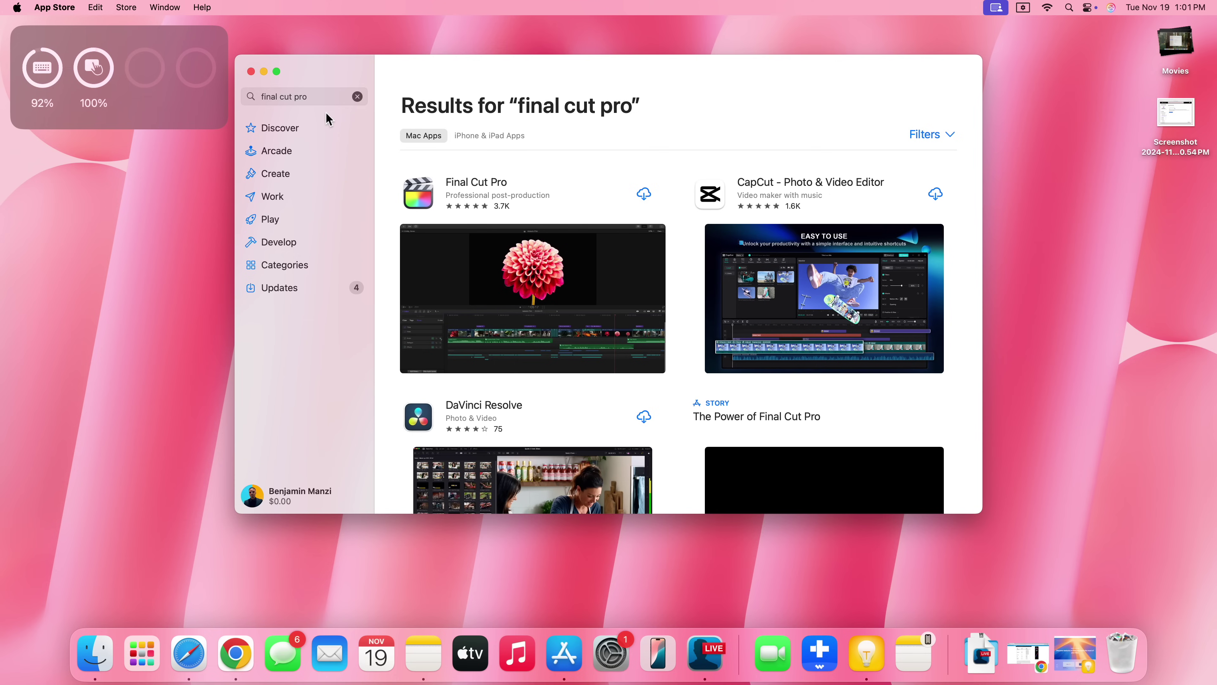
click(480, 182)
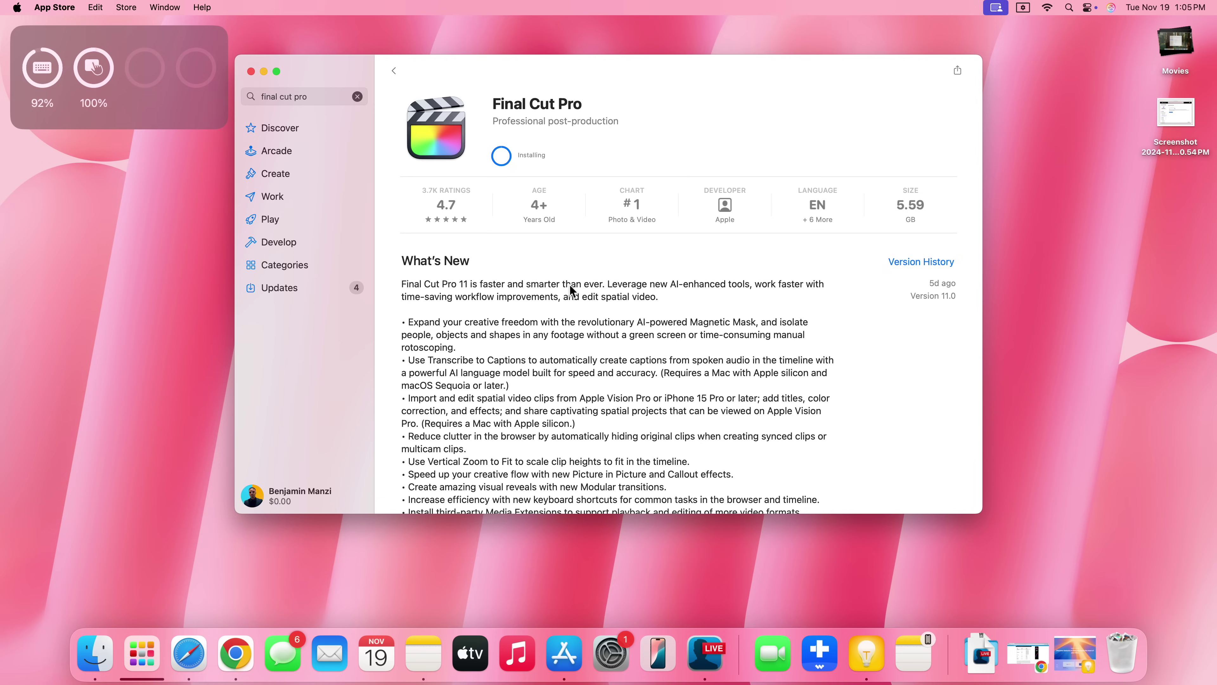
click(142, 653)
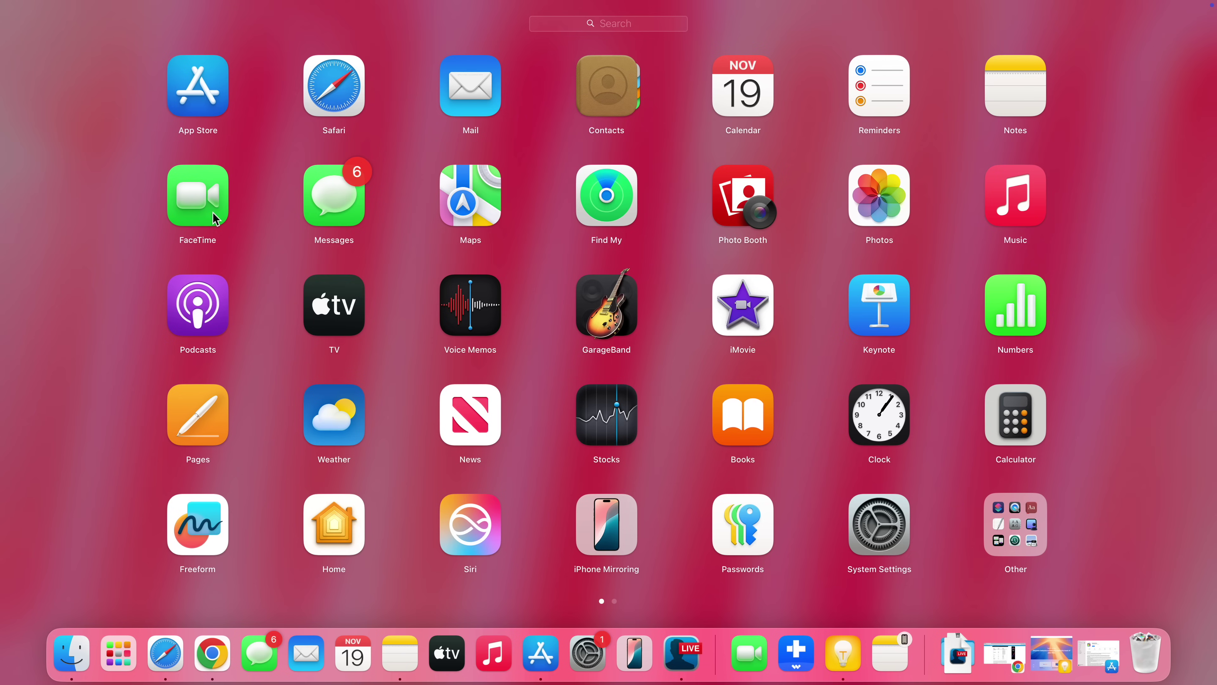
- Go from apple.com's Mac page to Accessories and open the Magic Keyboard with Touch ID and Numeric Keypad page
click(517, 168)
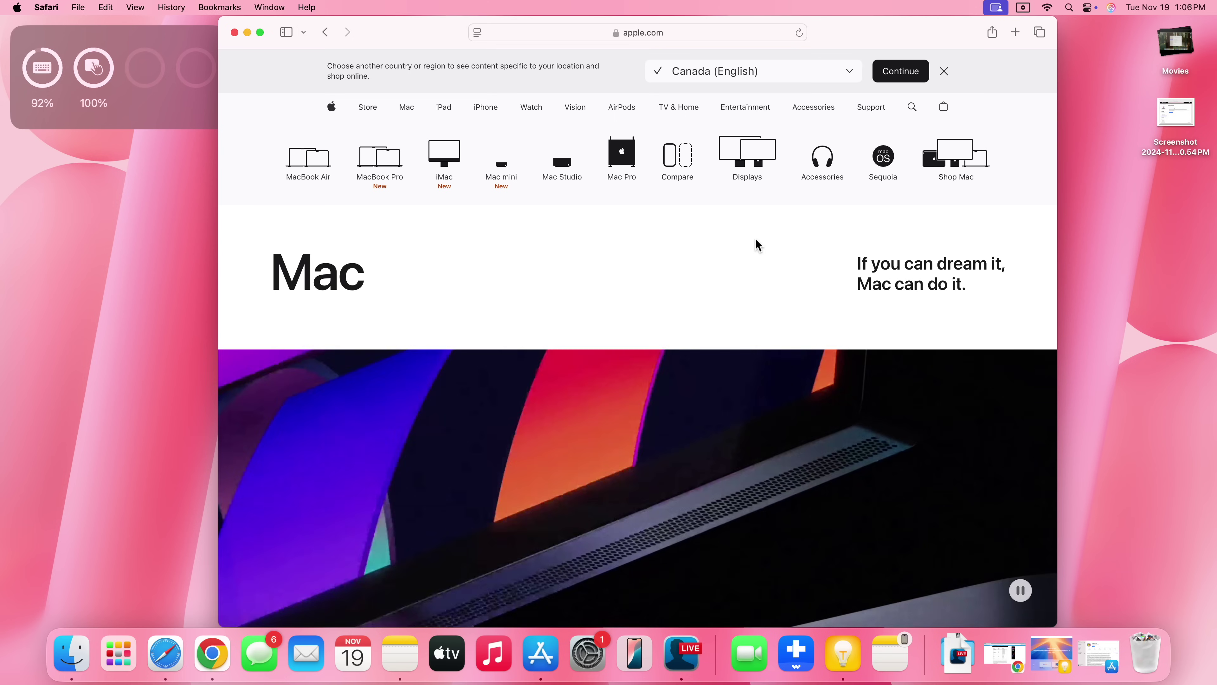
scroll(756, 244, down, 3)
scroll(742, 235, up, 5)
click(731, 221)
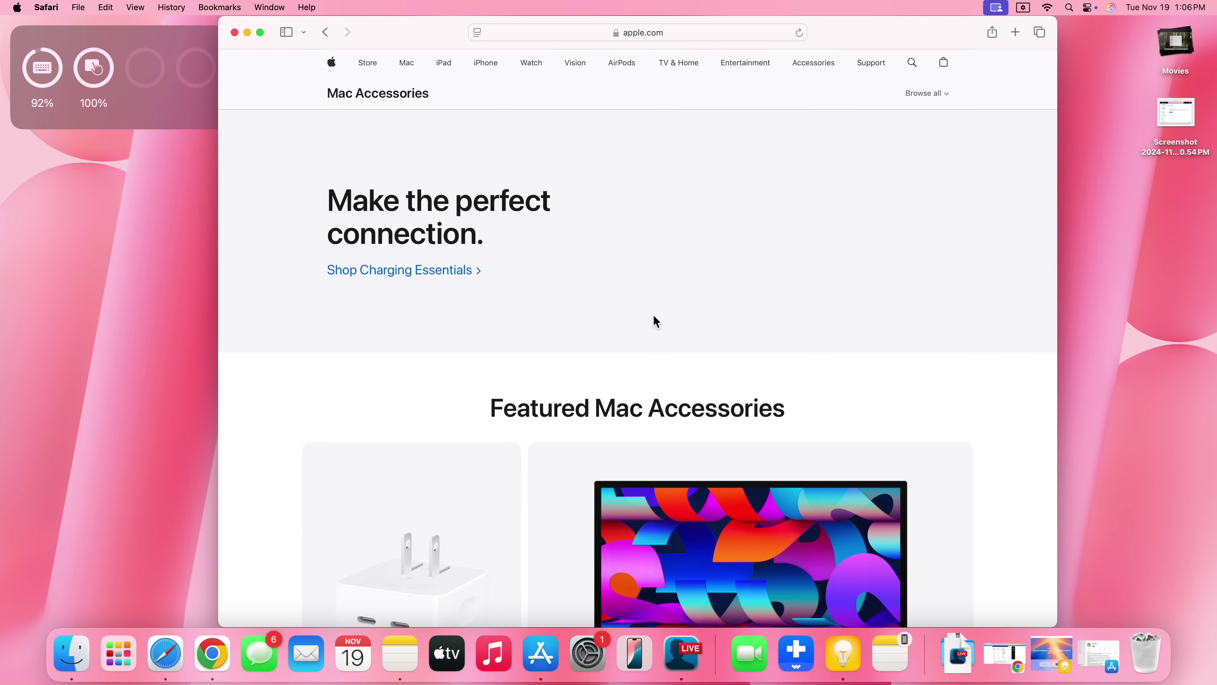
scroll(654, 315, down, 5)
scroll(653, 315, up, 5)
scroll(653, 315, down, 8)
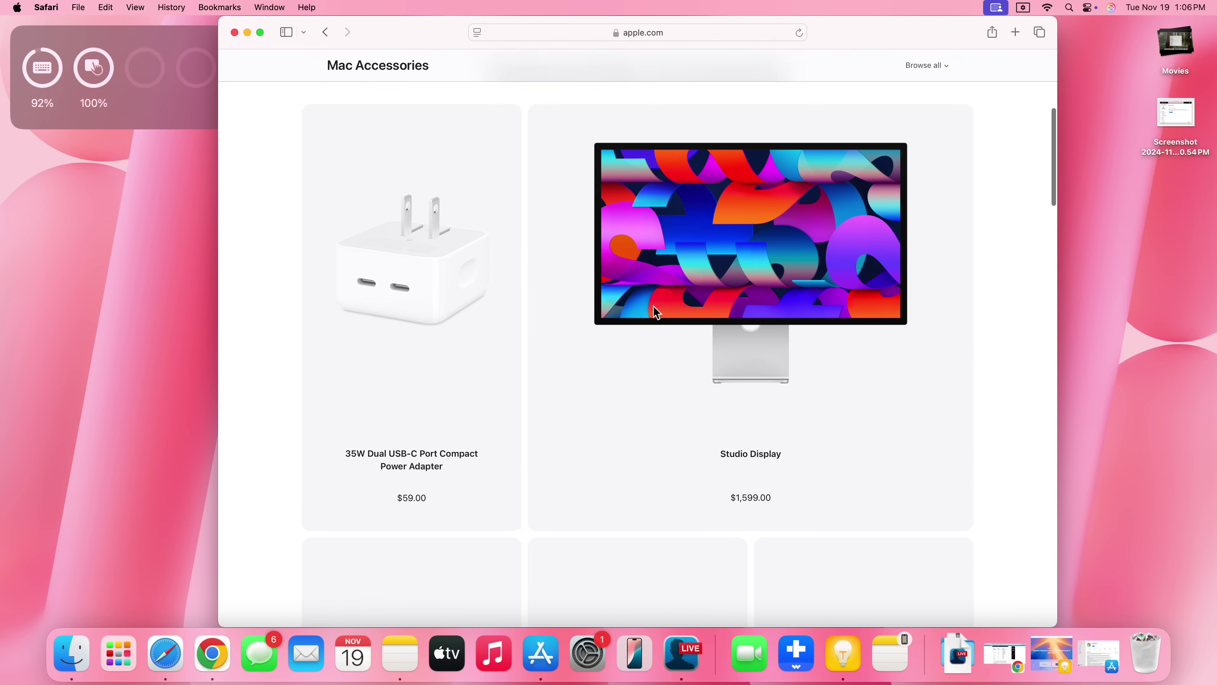
scroll(653, 311, down, 5)
click(403, 355)
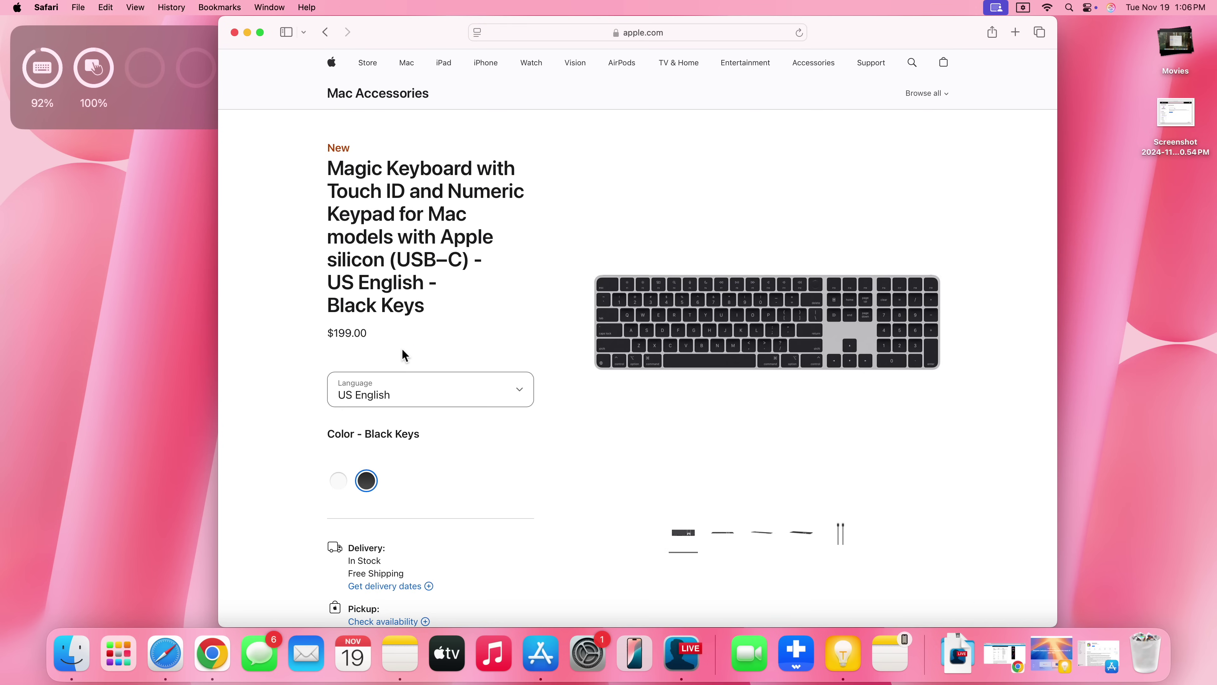
- Toggle the Compatibility section and highlight the 'macOS 15.1 or later' requirement
scroll(401, 346, down, 5)
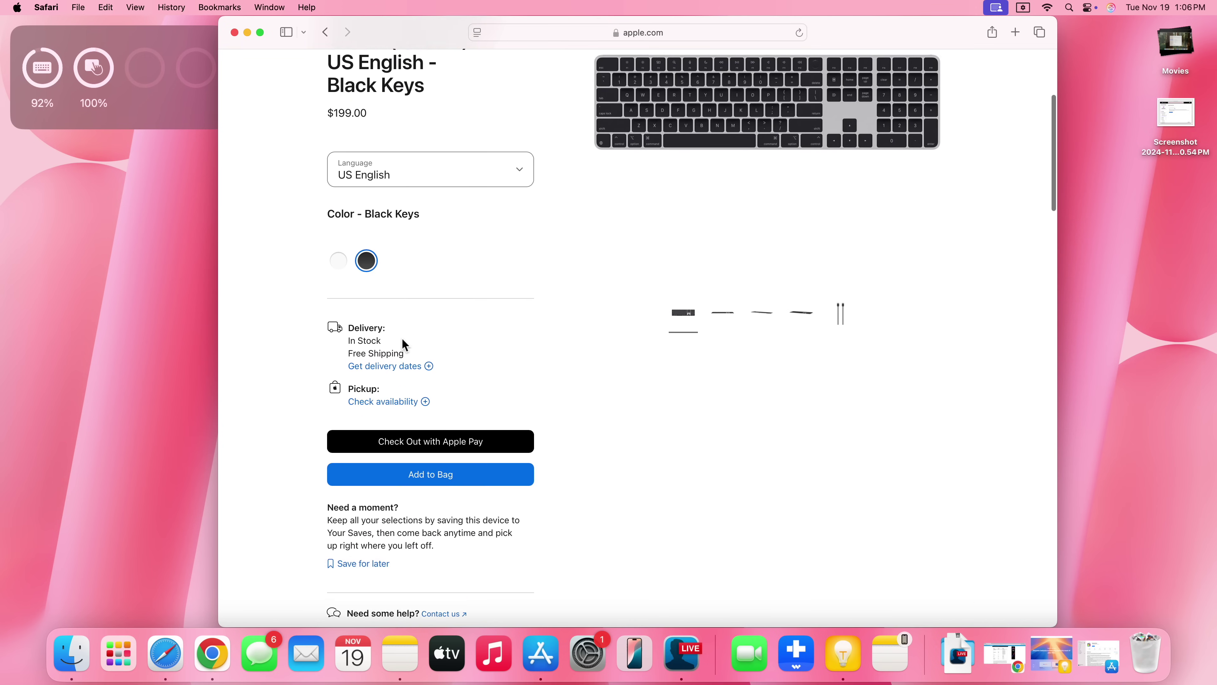
scroll(400, 337, up, 5)
scroll(403, 341, down, 15)
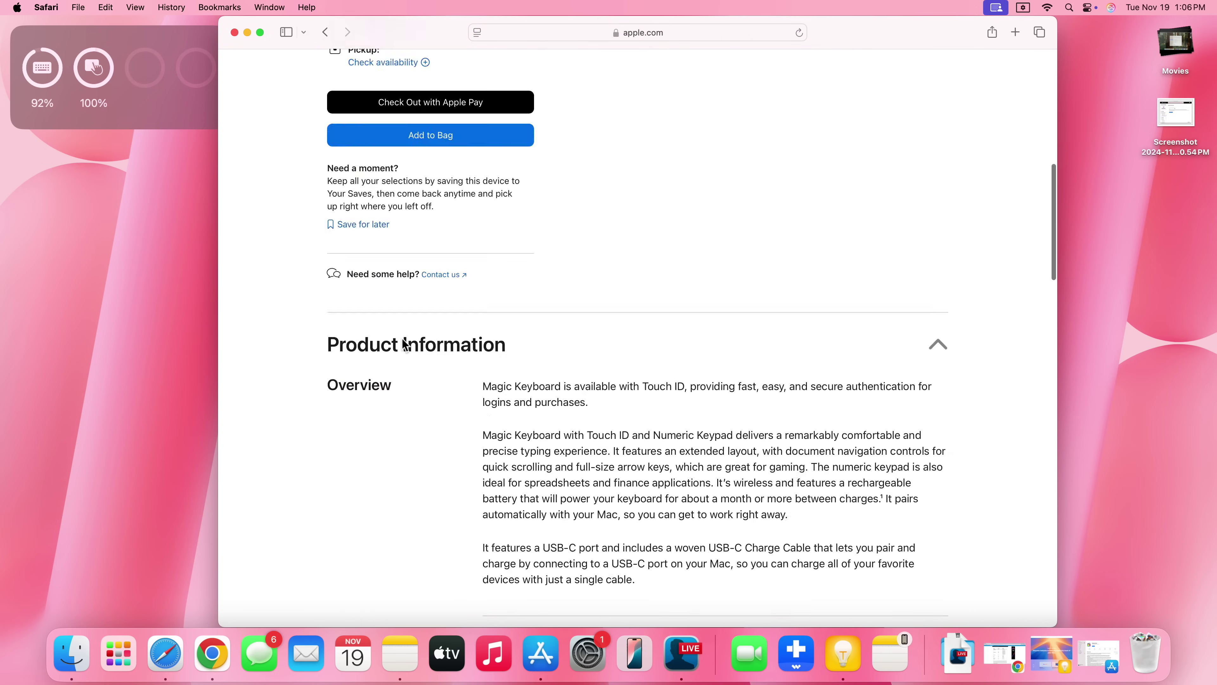
scroll(404, 344, down, 6)
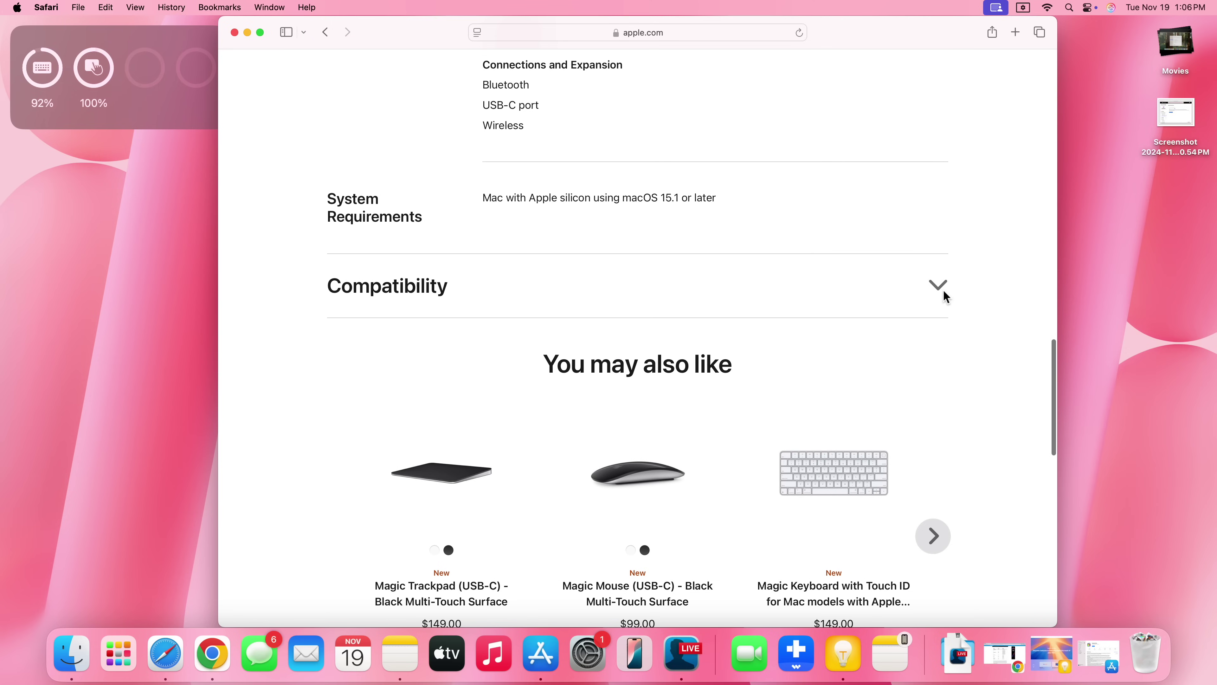
click(939, 288)
click(939, 284)
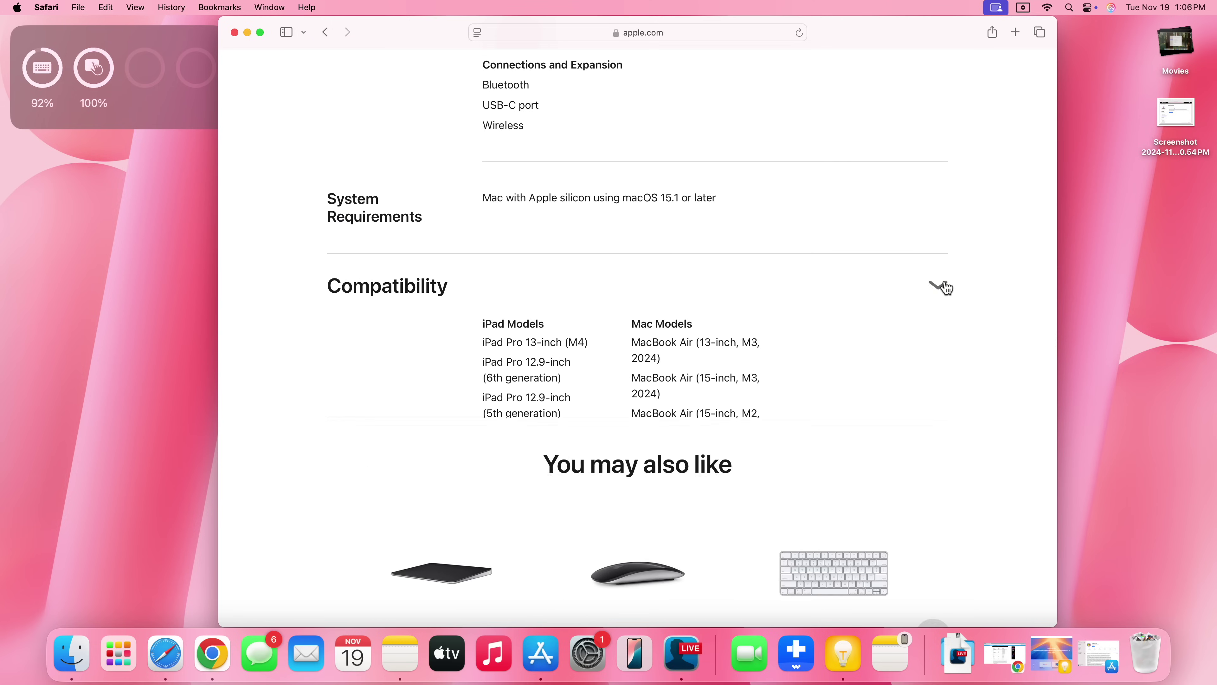
scroll(770, 425, up, 5)
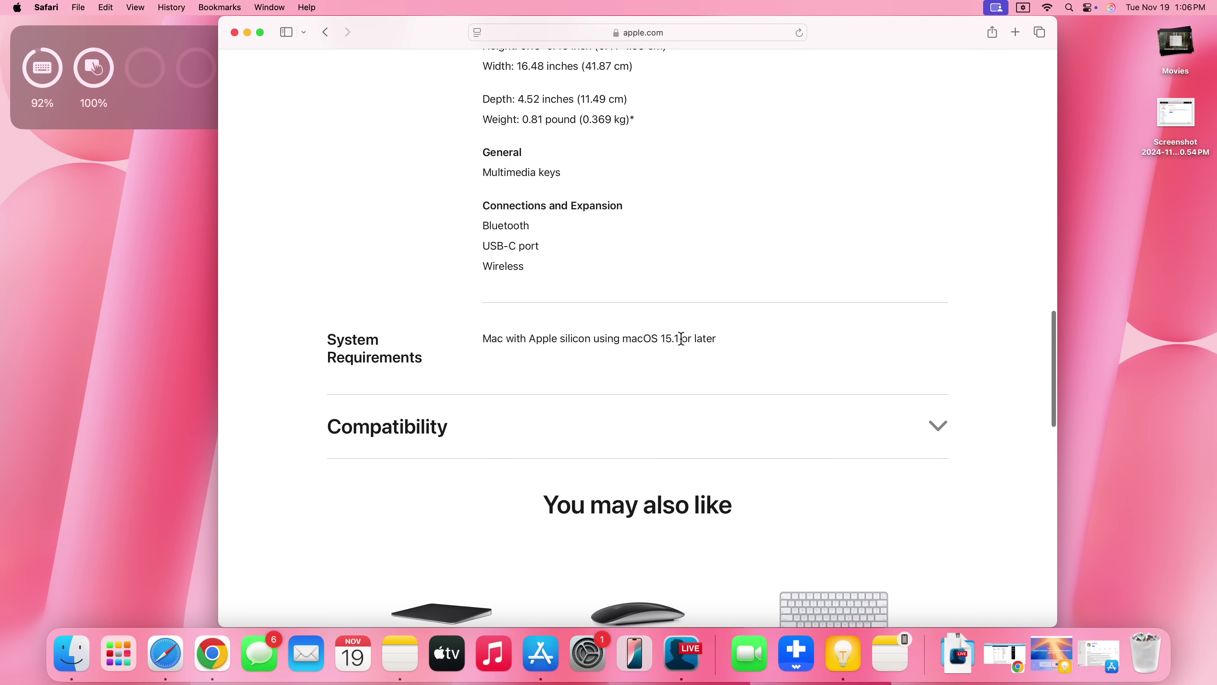
drag(683, 338, 715, 333)
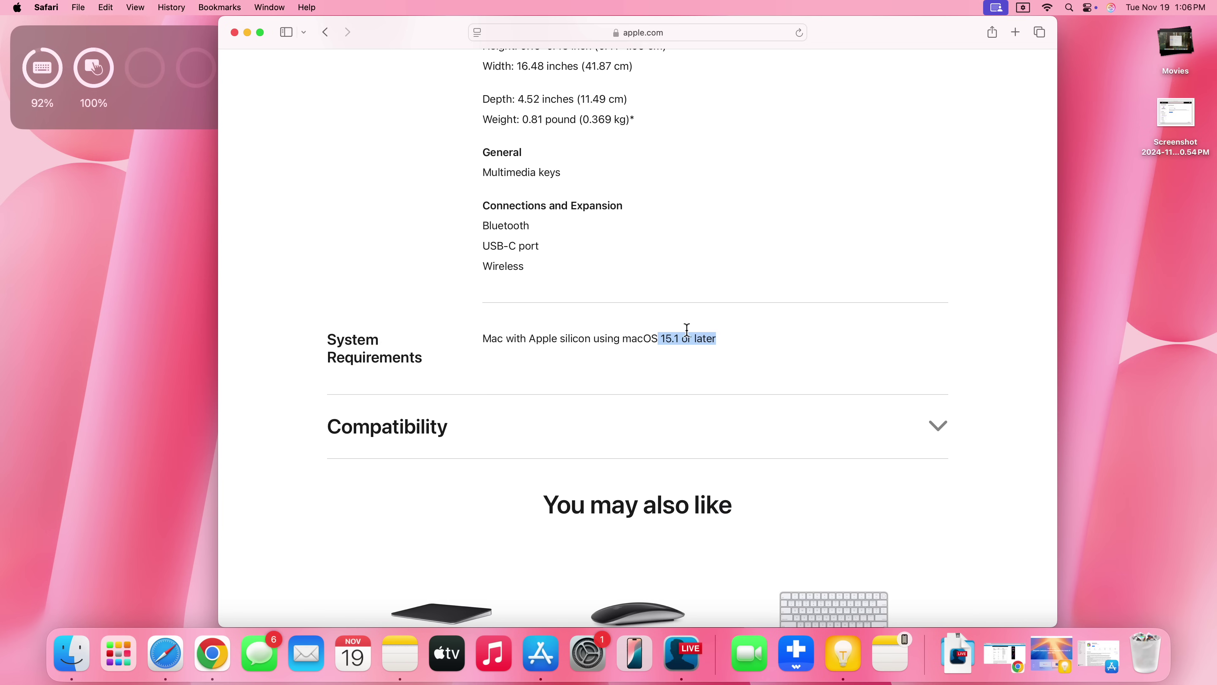
click(697, 334)
- Highlight the 15.1 system requirement again and expand the list of compatible iPad and Mac models
scroll(713, 332, down, 7)
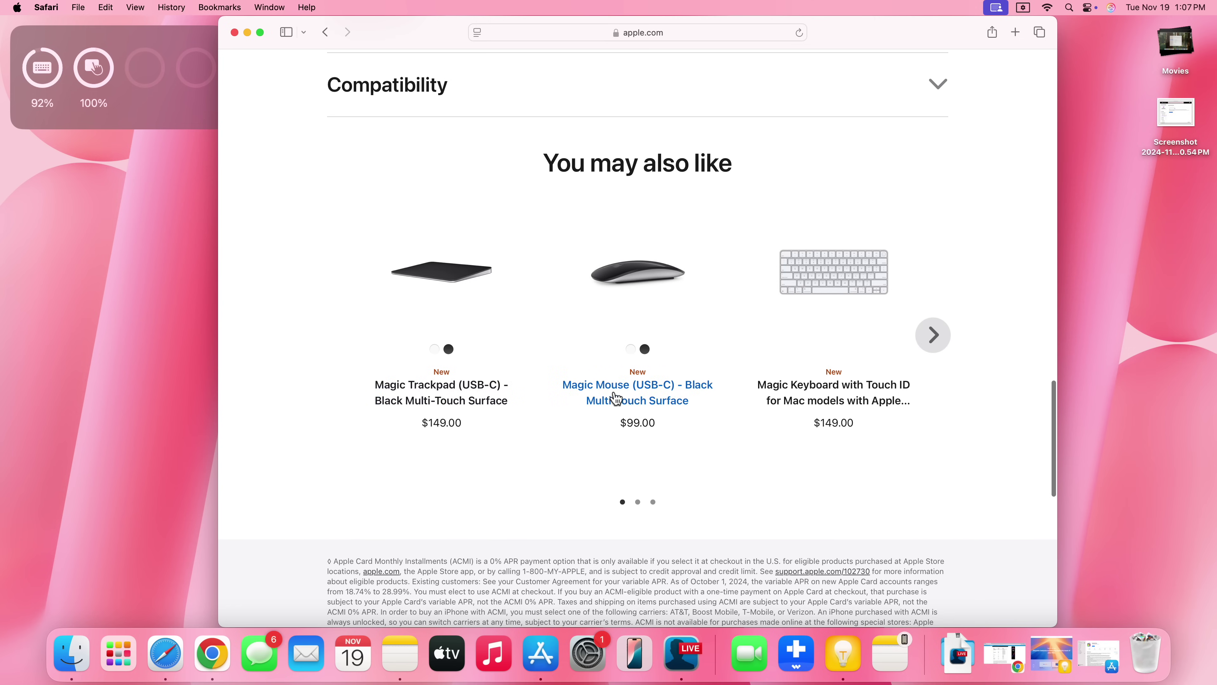
scroll(833, 410, up, 5)
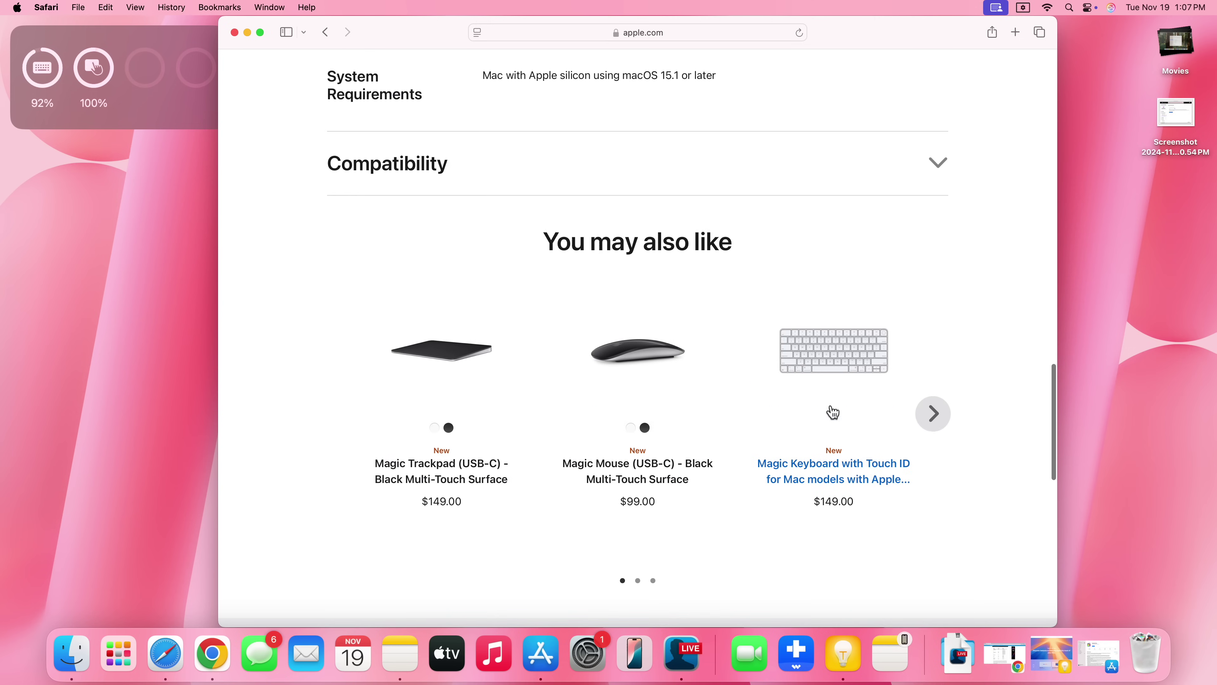
scroll(833, 411, down, 15)
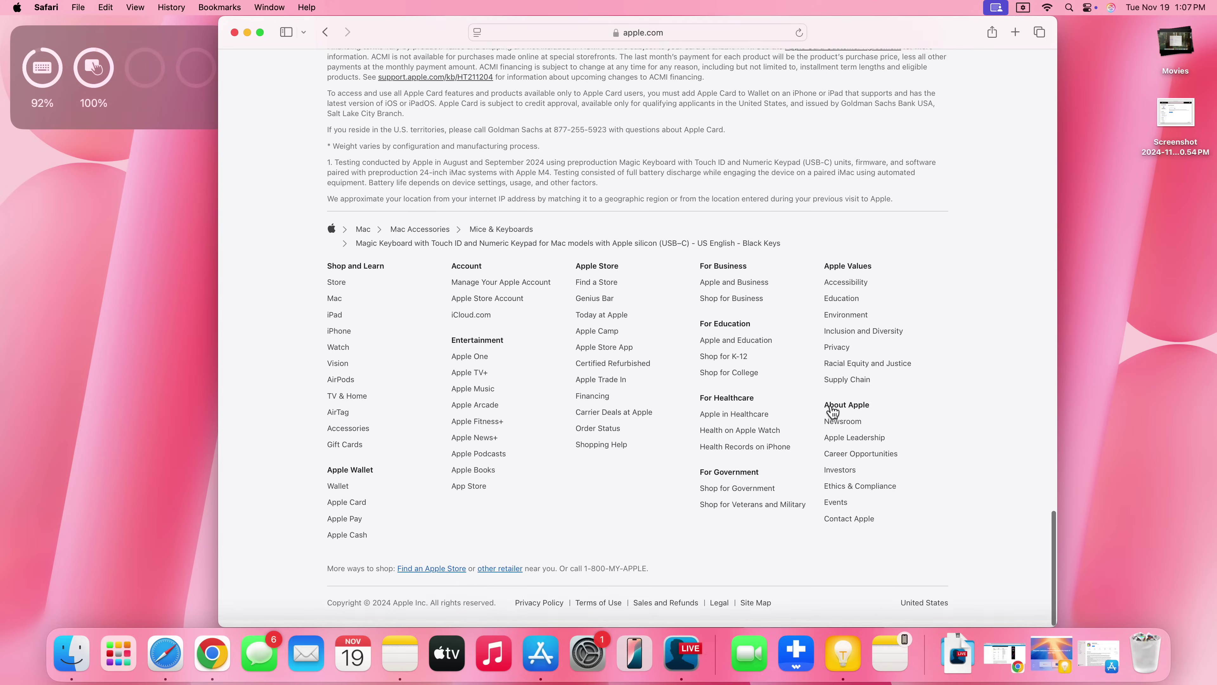
scroll(833, 411, up, 20)
scroll(833, 411, up, 10)
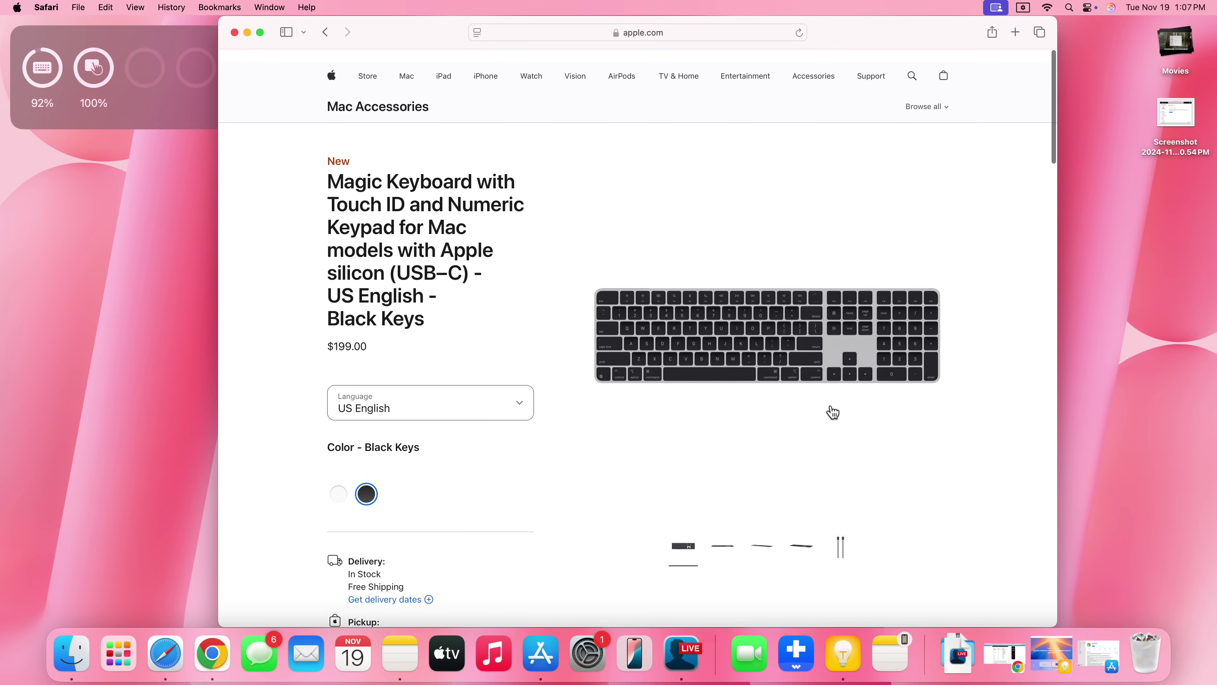
scroll(832, 411, down, 16)
scroll(833, 403, down, 6)
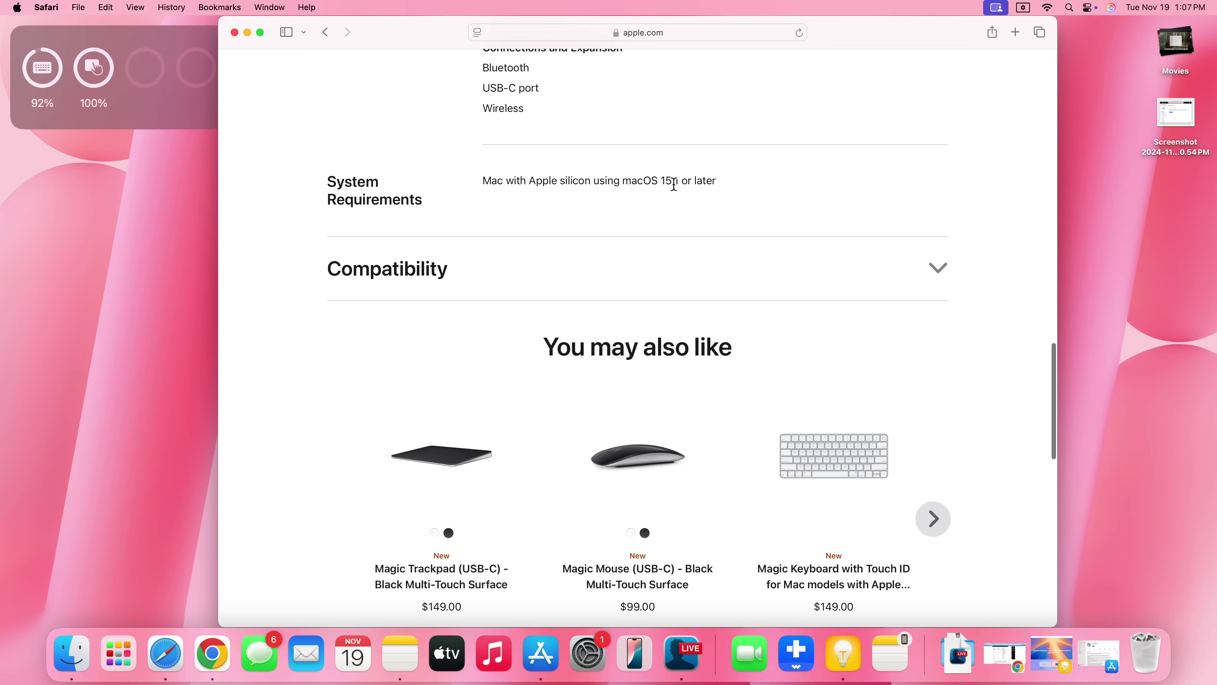
mouse_move(661, 180)
mouse_down()
mouse_move(700, 175)
mouse_move(679, 179)
mouse_up()
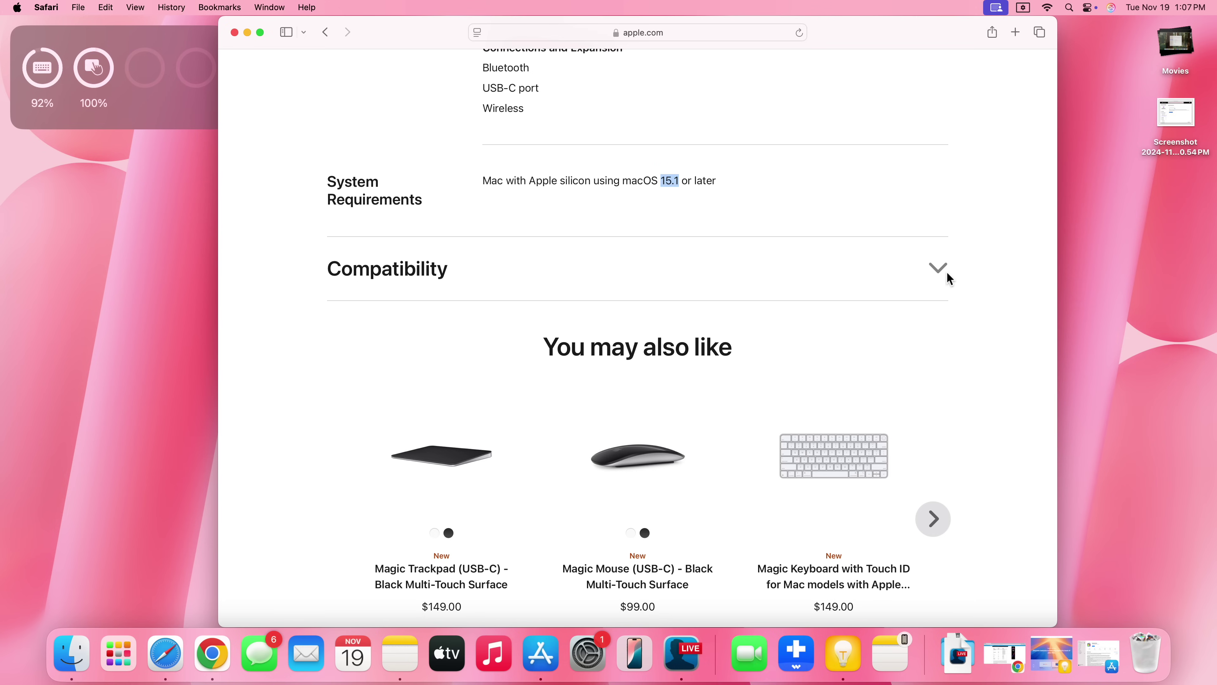
click(937, 269)
scroll(862, 340, down, 10)
scroll(848, 349, up, 10)
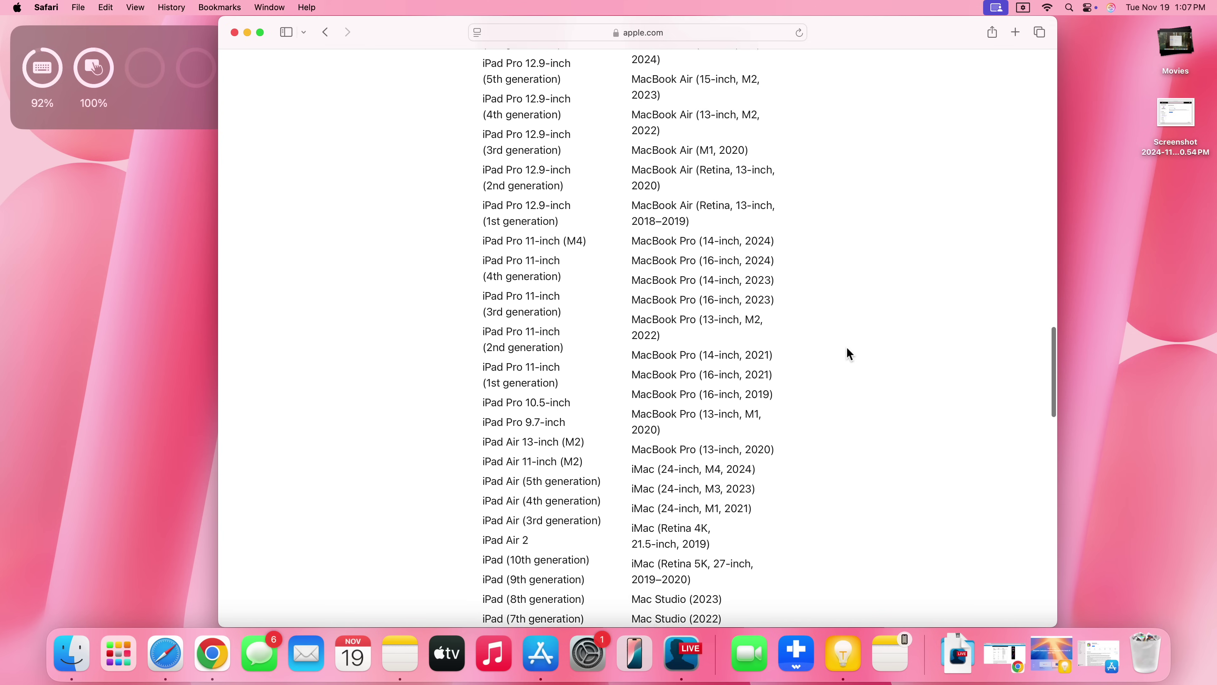
scroll(848, 354, down, 10)
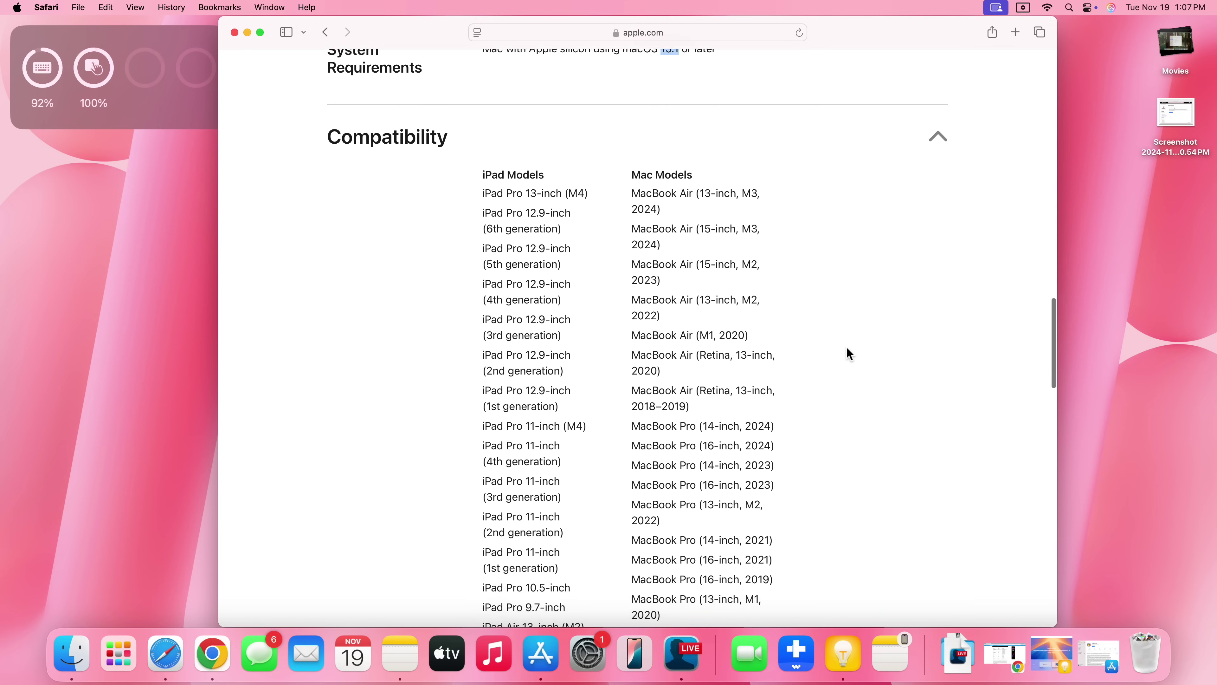
scroll(848, 354, down, 5)
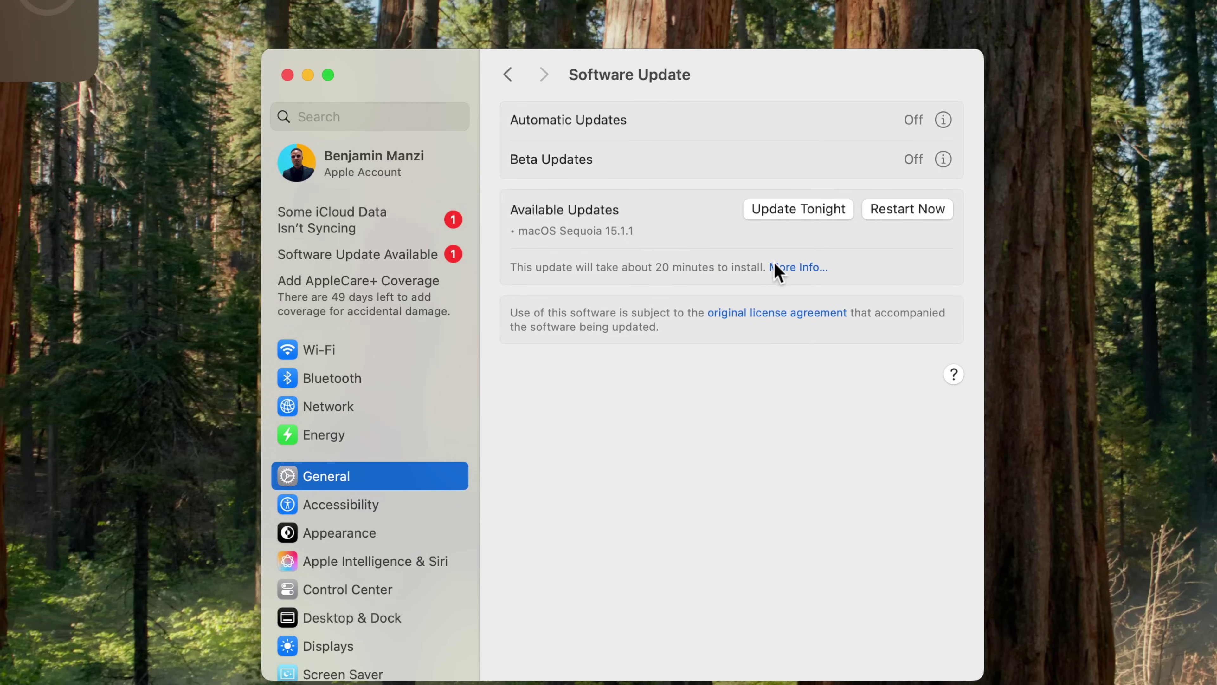
- Open Apple's security releases page in a new tab and locate the macOS Sequoia 15.1.1 row (19 Nov 2024)
click(779, 267)
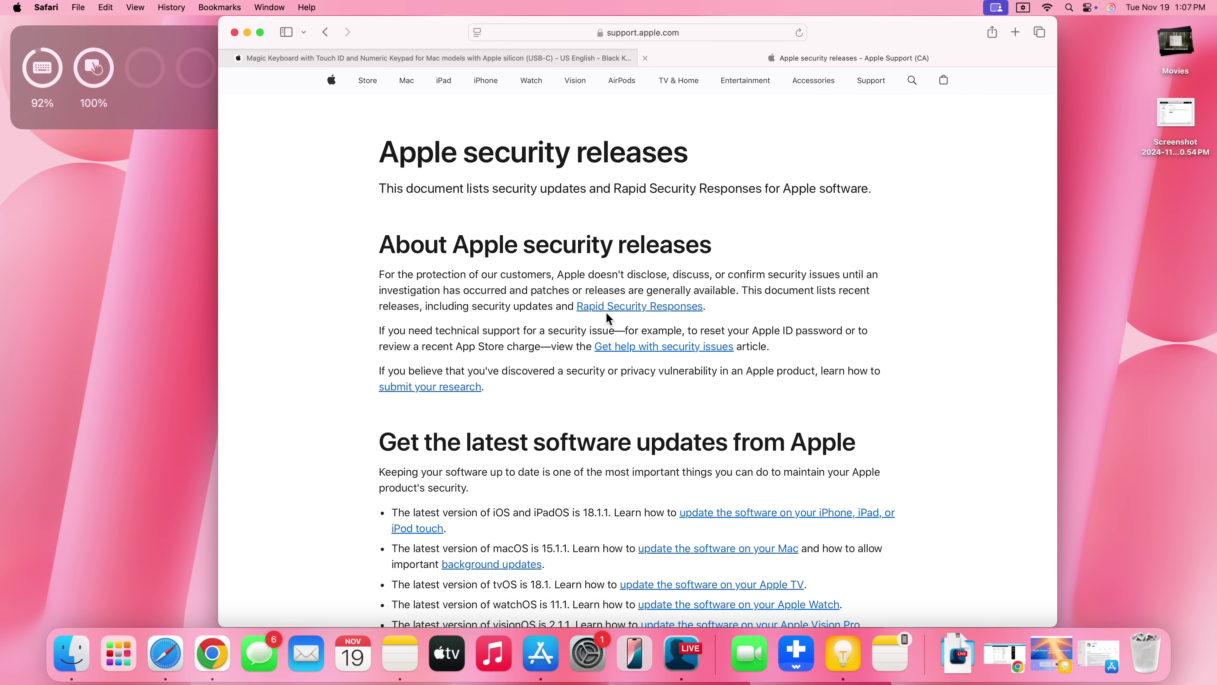
scroll(605, 311, down, 3)
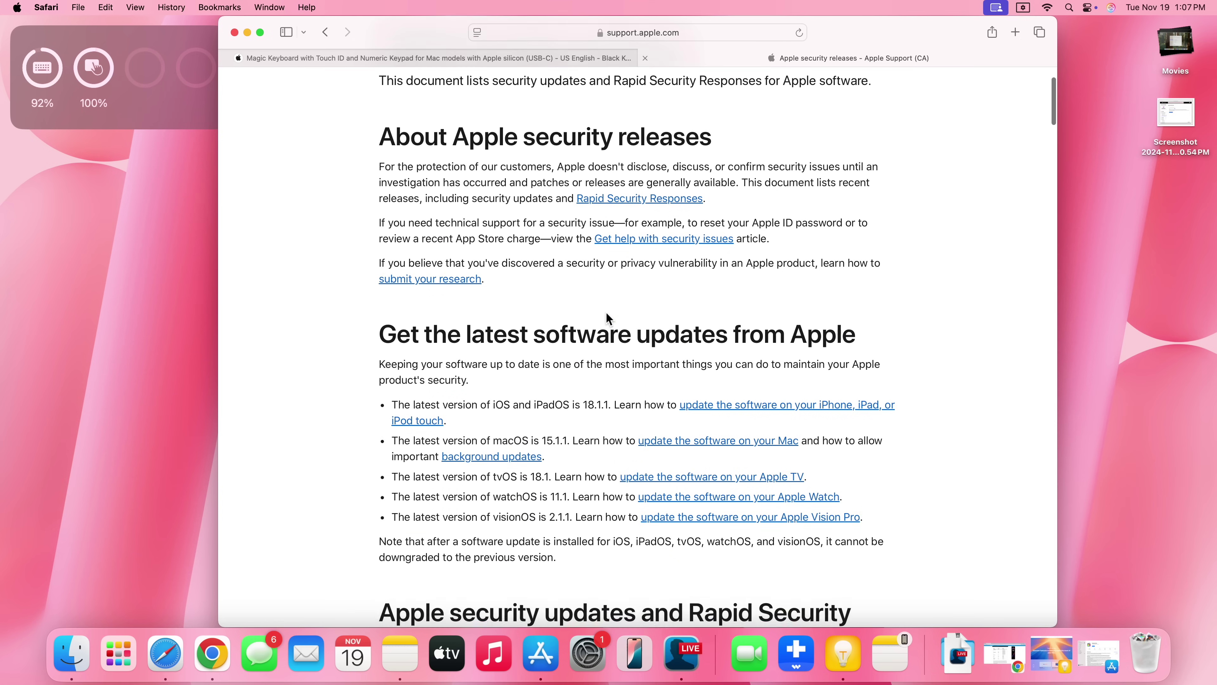
scroll(605, 311, up, 3)
scroll(606, 312, down, 4)
scroll(606, 311, down, 1)
scroll(606, 312, up, 3)
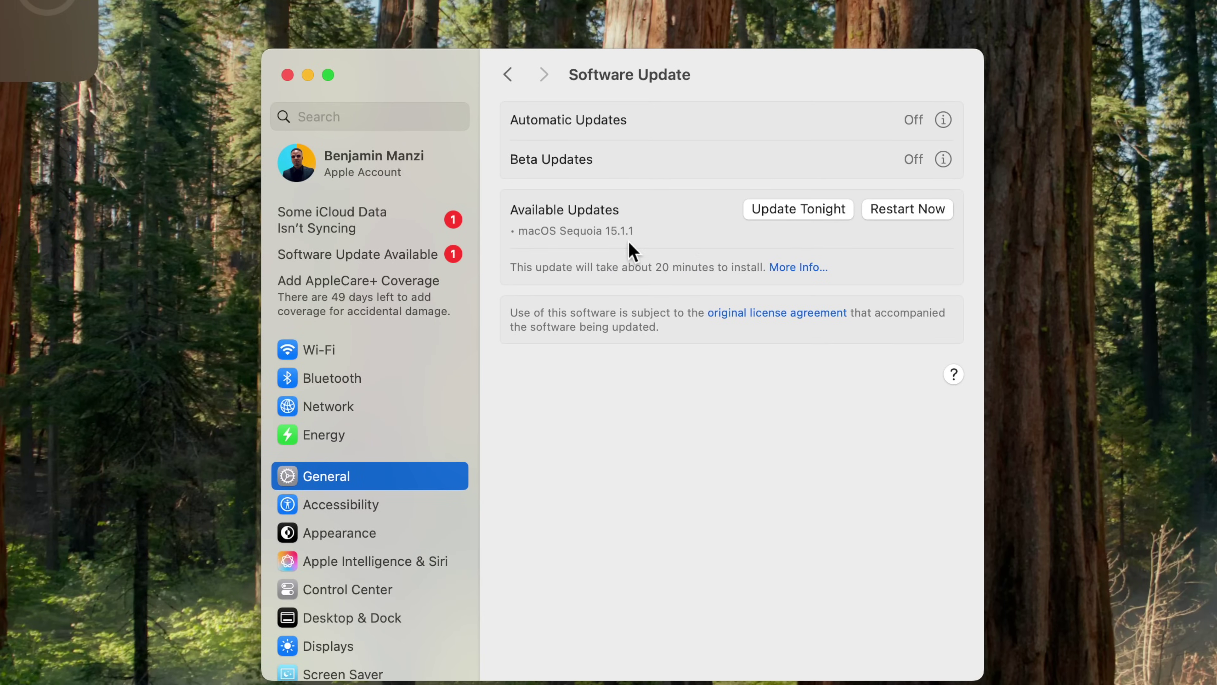
click(785, 267)
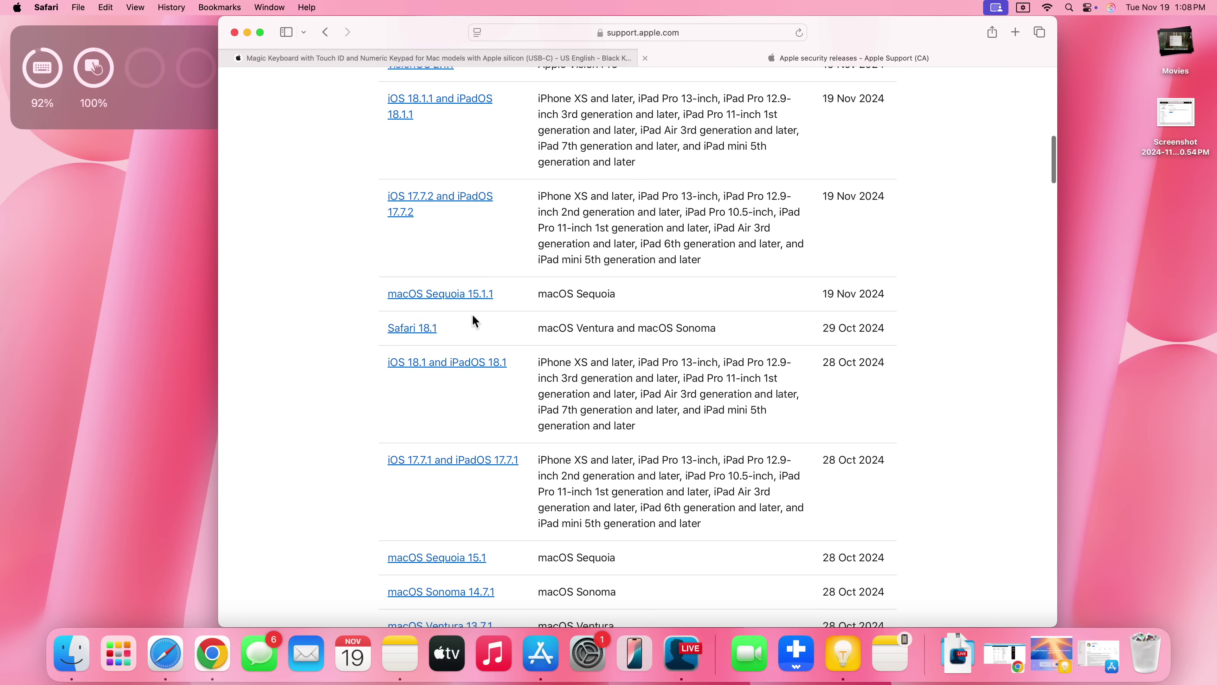
- Open the macOS Sequoia 15.1.1 security notes and select the phrase 'on Intel-based Mac systems'
click(454, 301)
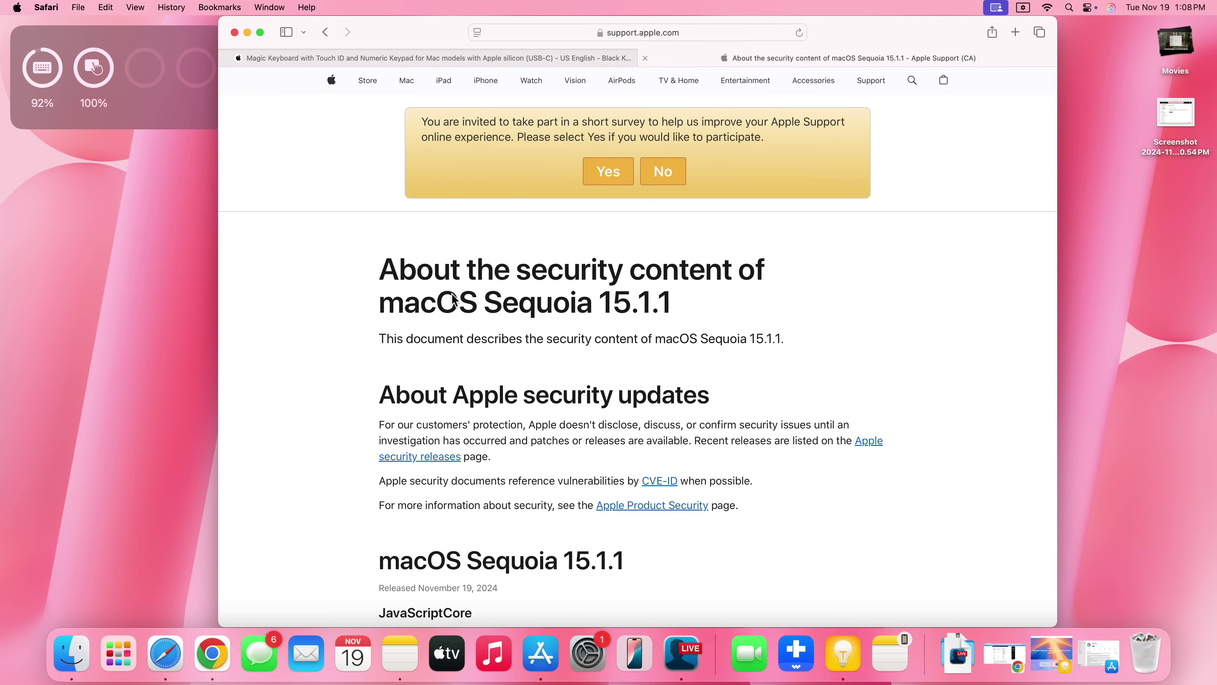
scroll(473, 261, down, 5)
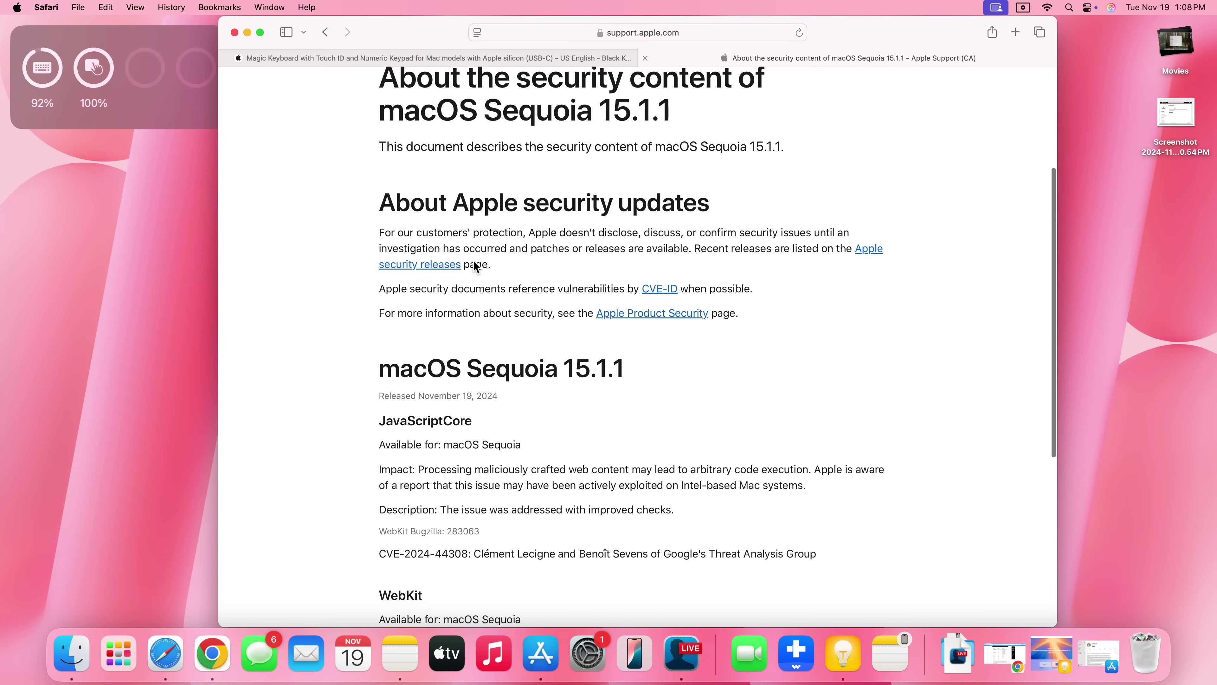
scroll(484, 283, down, 3)
scroll(486, 309, down, 3)
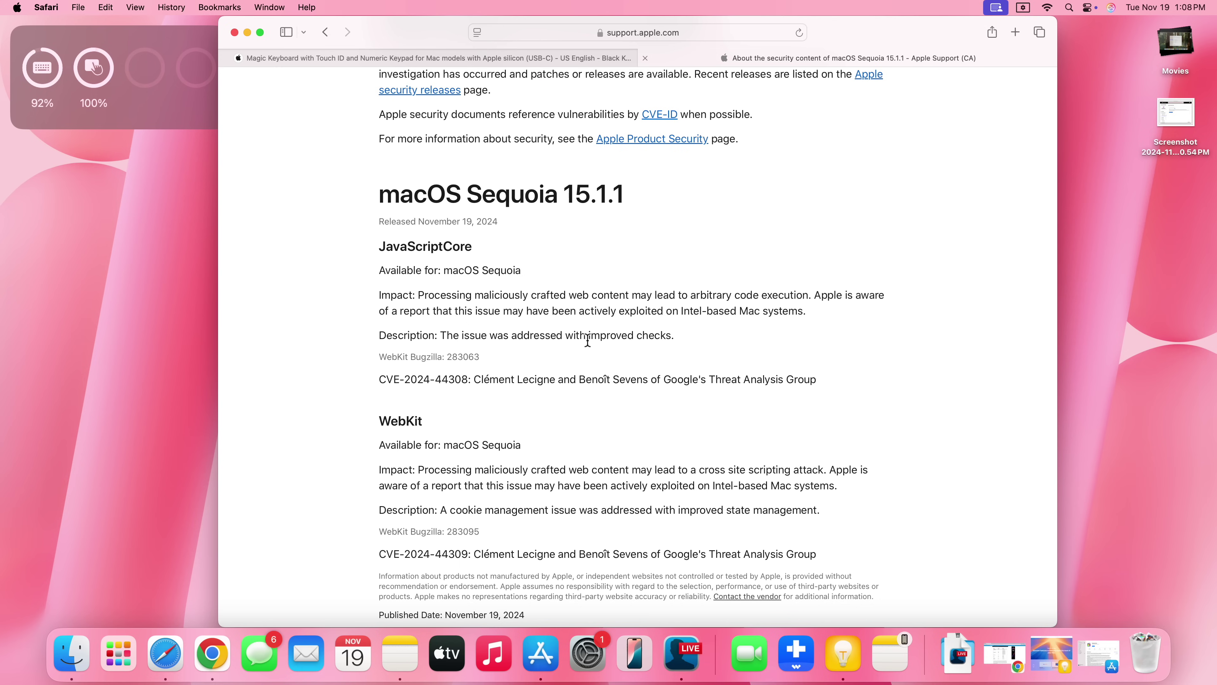
scroll(479, 374, down, 5)
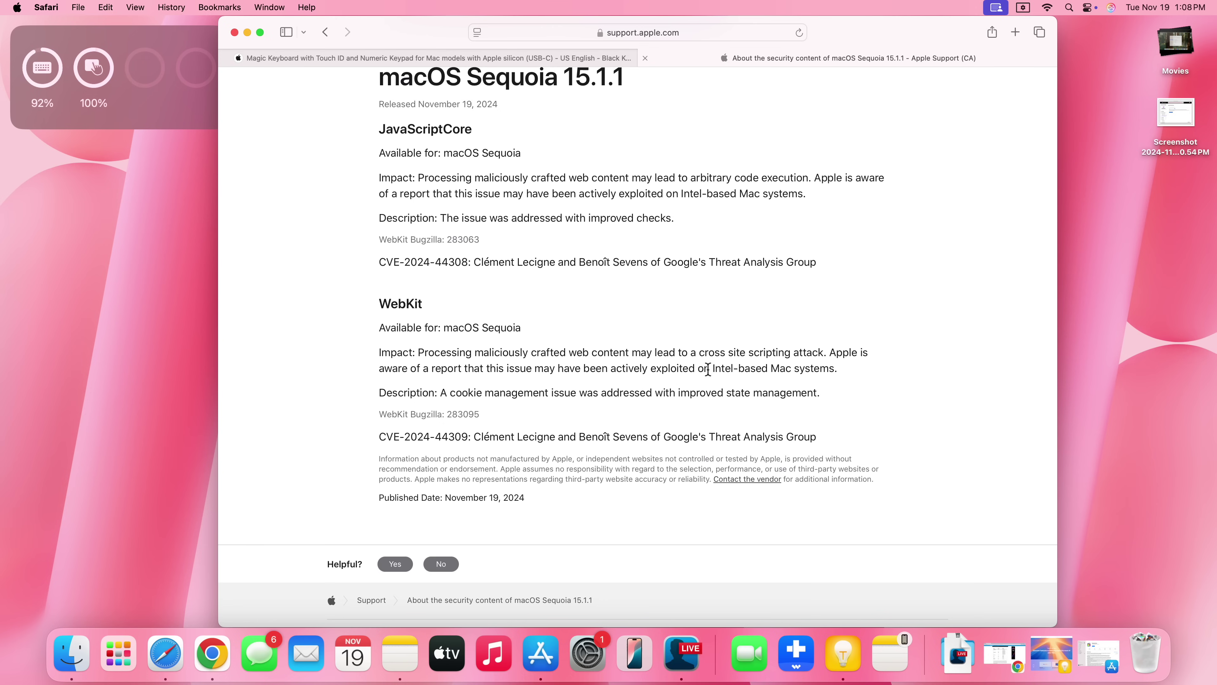
drag(697, 369, 834, 366)
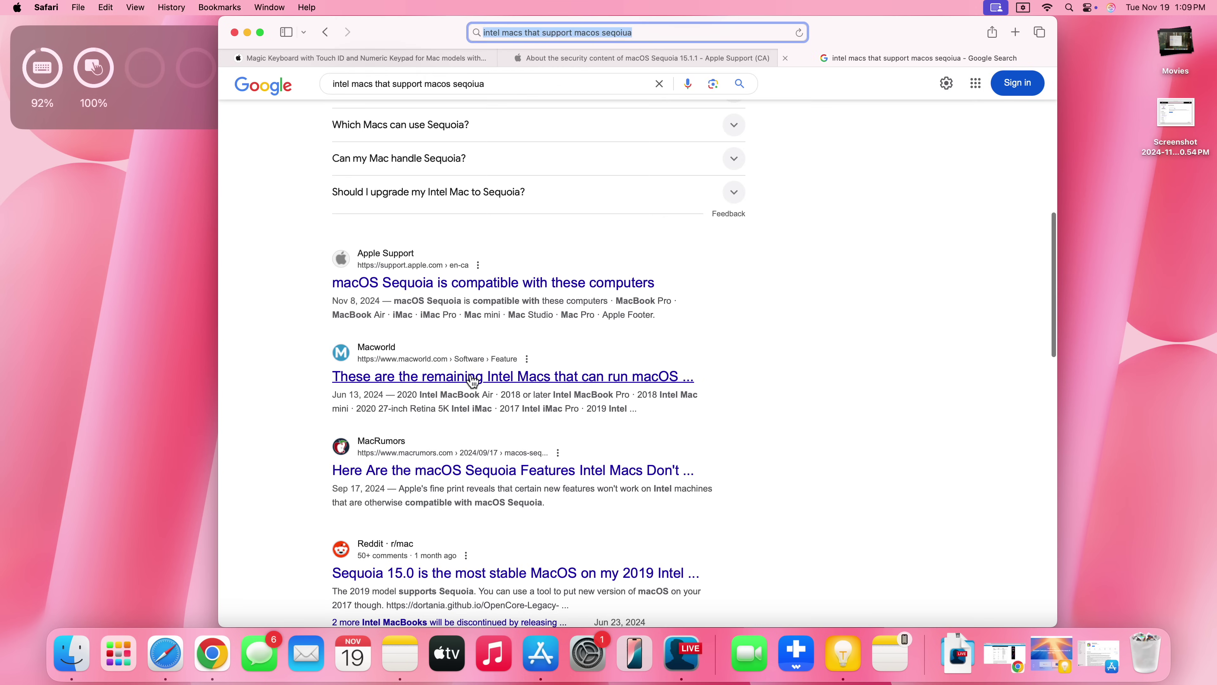
- Open the Macworld Intel Macs article, scroll to its table and close the newsletter popup
click(470, 374)
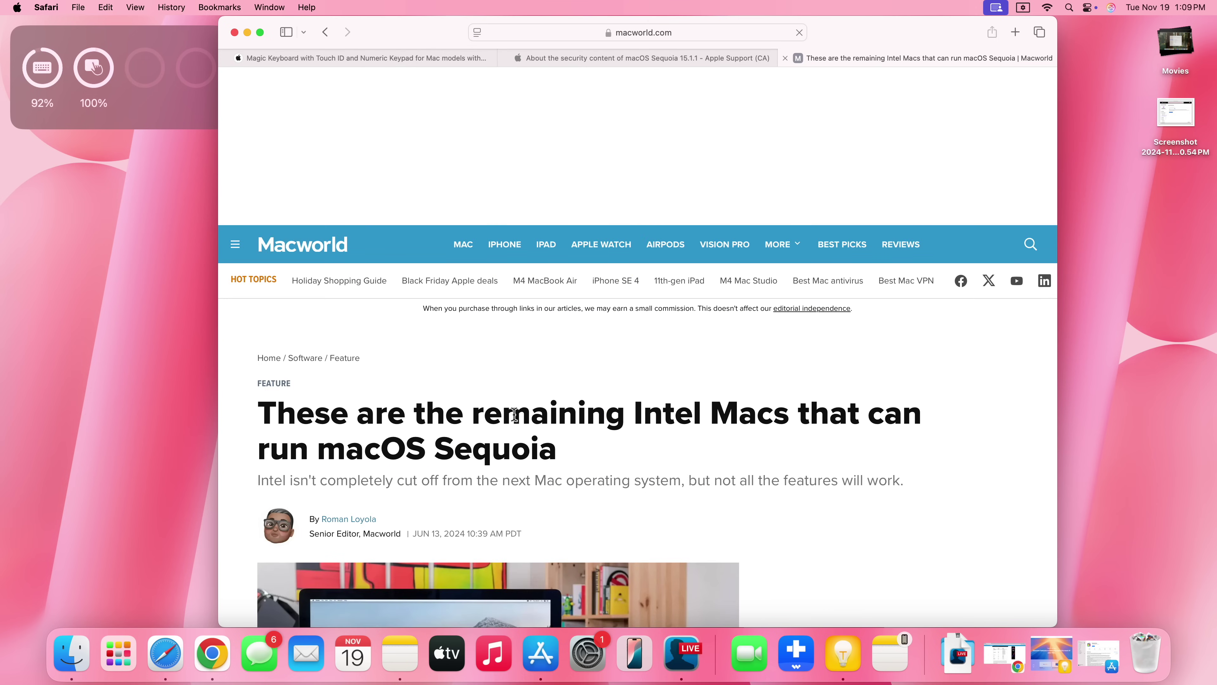
scroll(514, 414, down, 4)
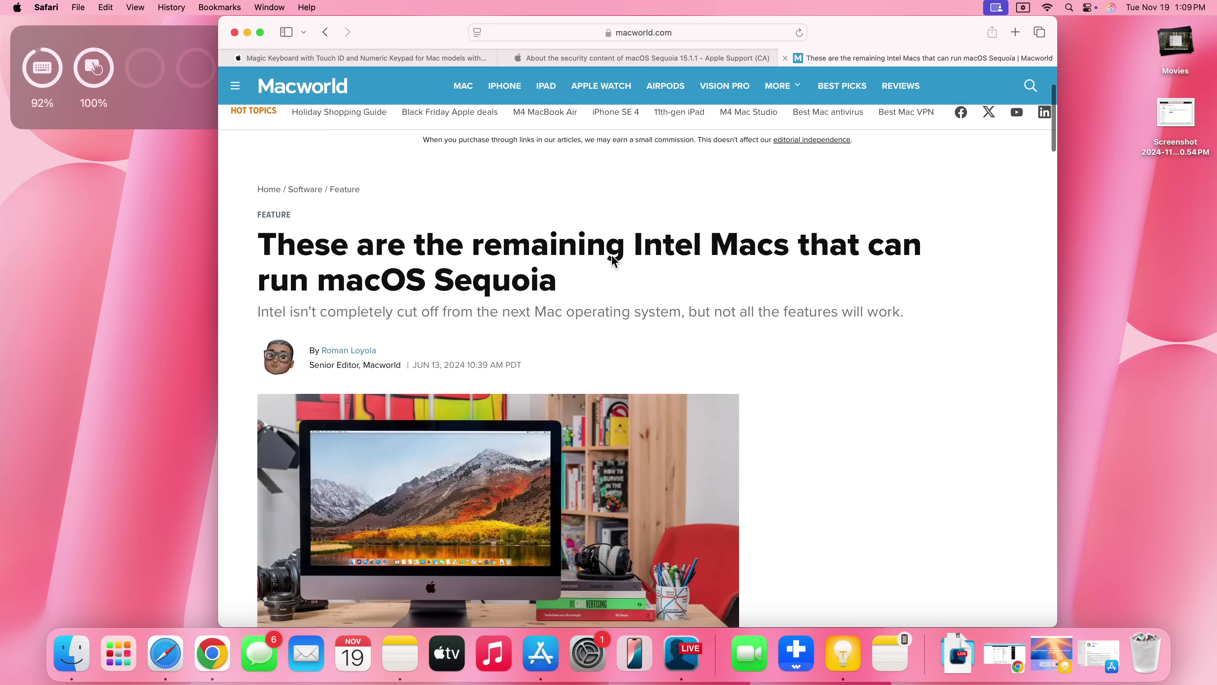
scroll(658, 269, down, 10)
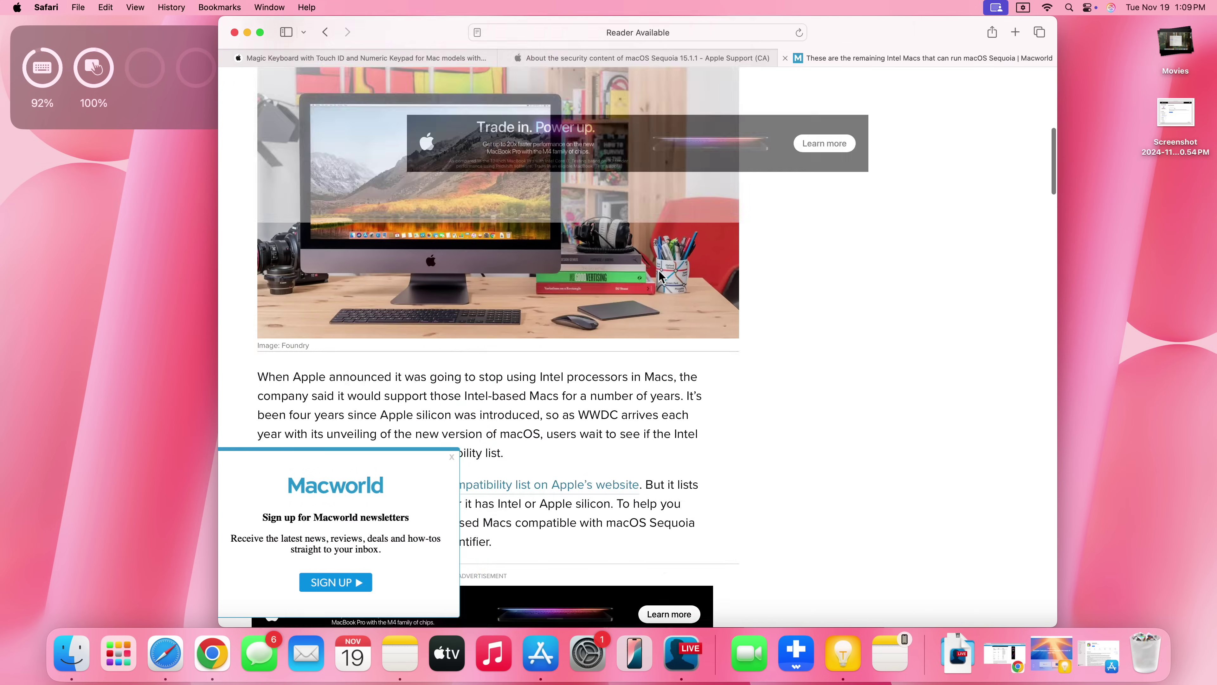
scroll(659, 271, down, 15)
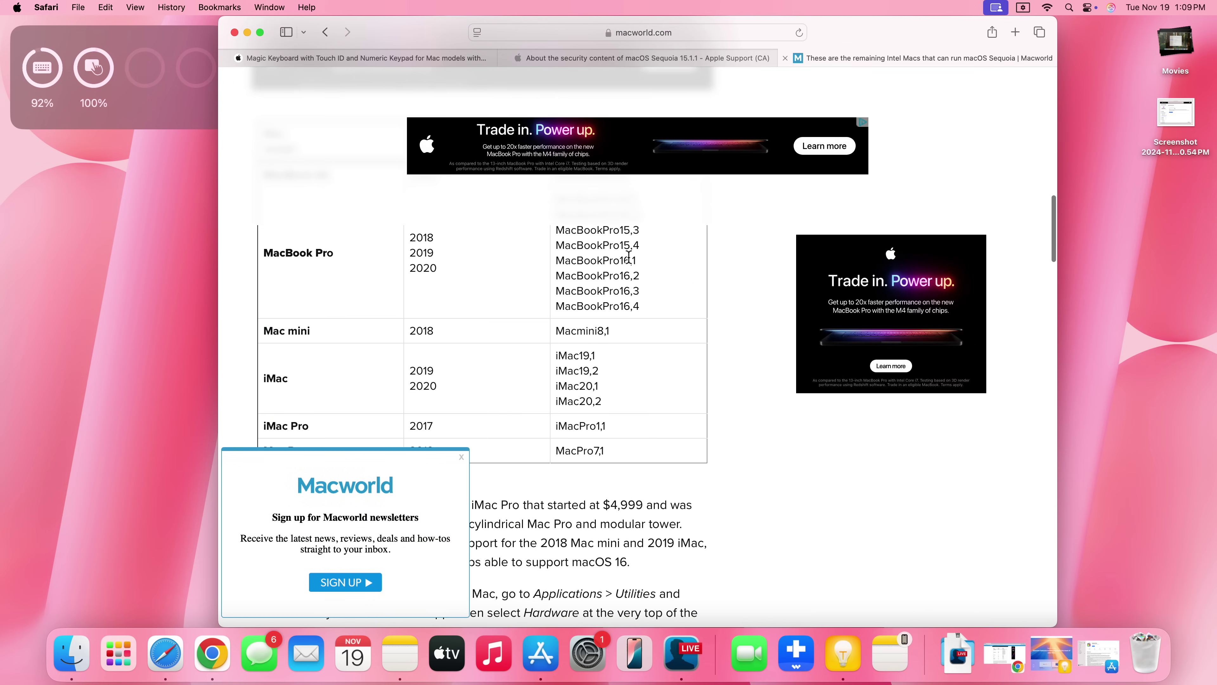
scroll(628, 256, up, 3)
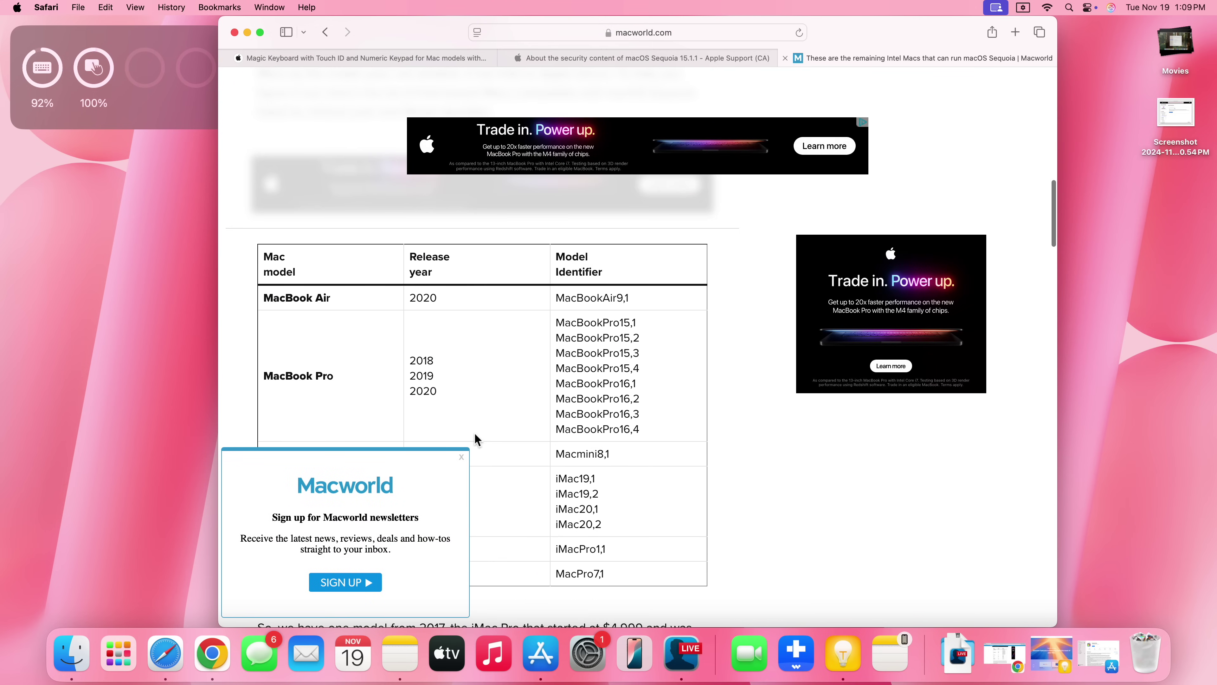
click(462, 457)
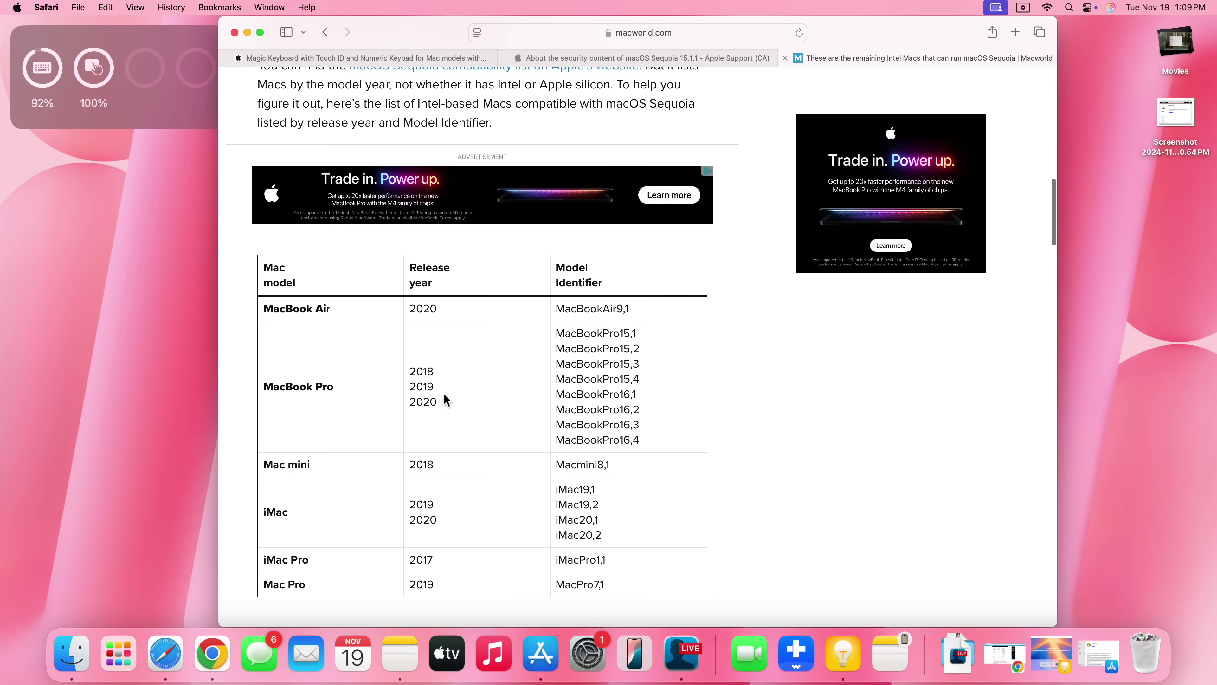
- Browse the Macworld article and select the word 'Sequoia' in its headline
right_click(454, 401)
click(419, 468)
scroll(420, 466, down, 1)
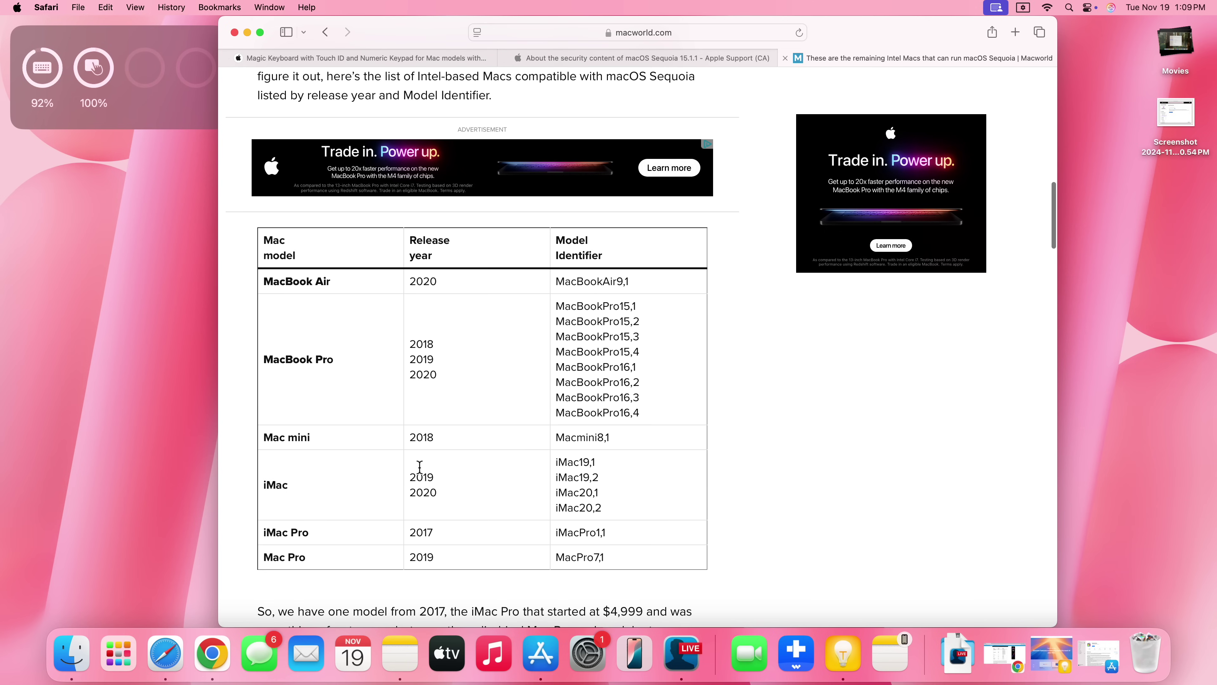
scroll(418, 466, up, 7)
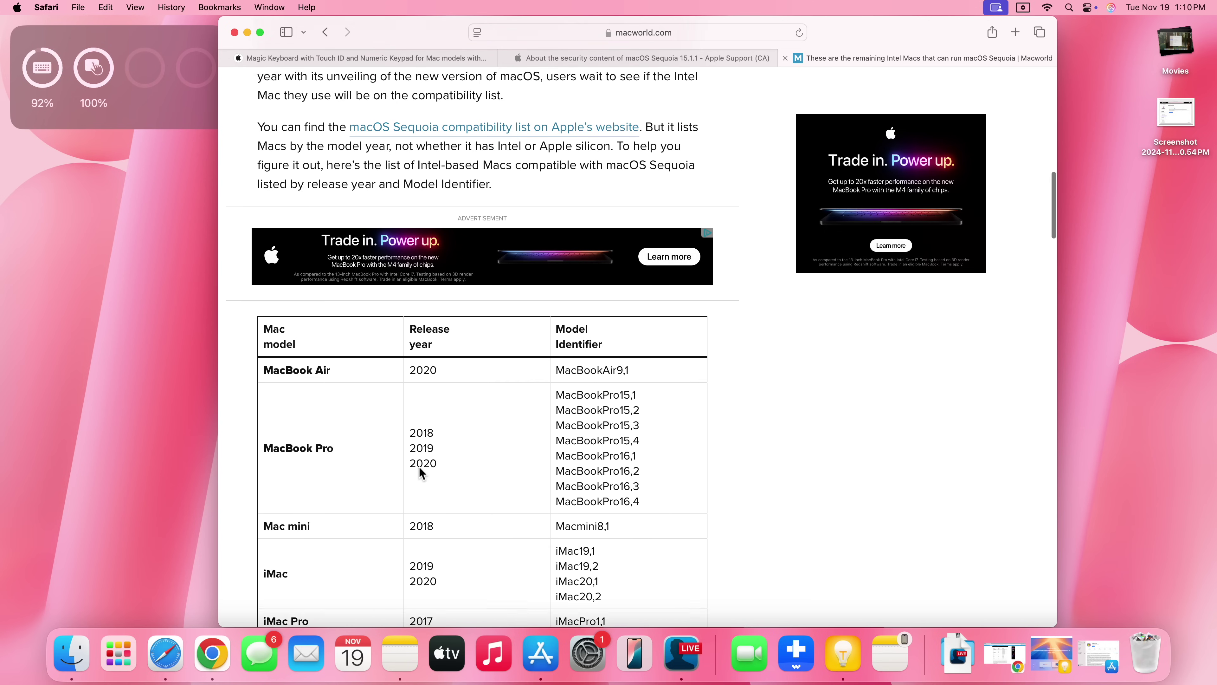
scroll(419, 466, up, 7)
scroll(301, 366, down, 16)
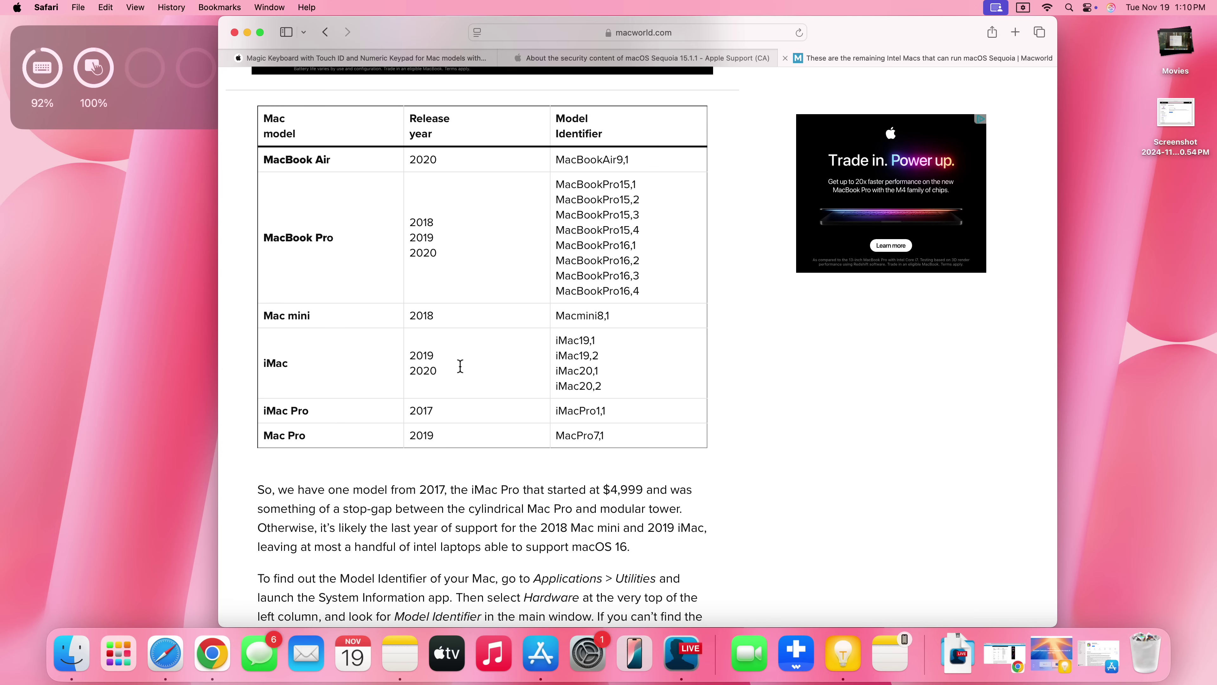
scroll(489, 349, up, 15)
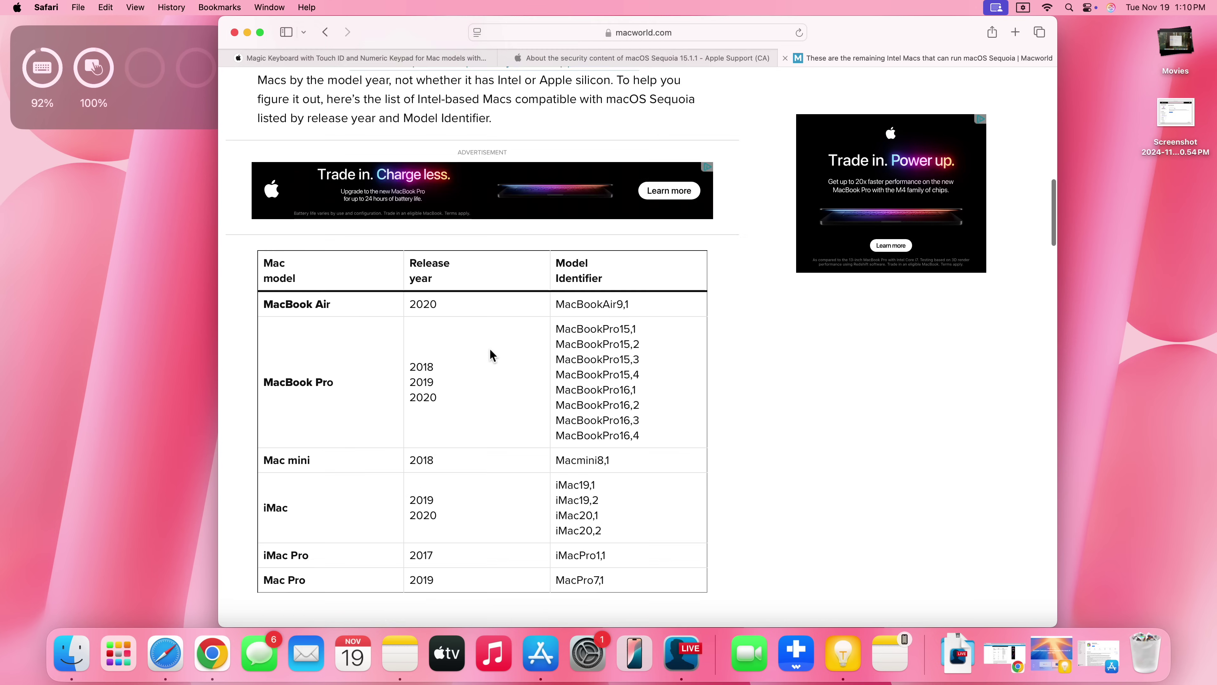
scroll(493, 355, down, 6)
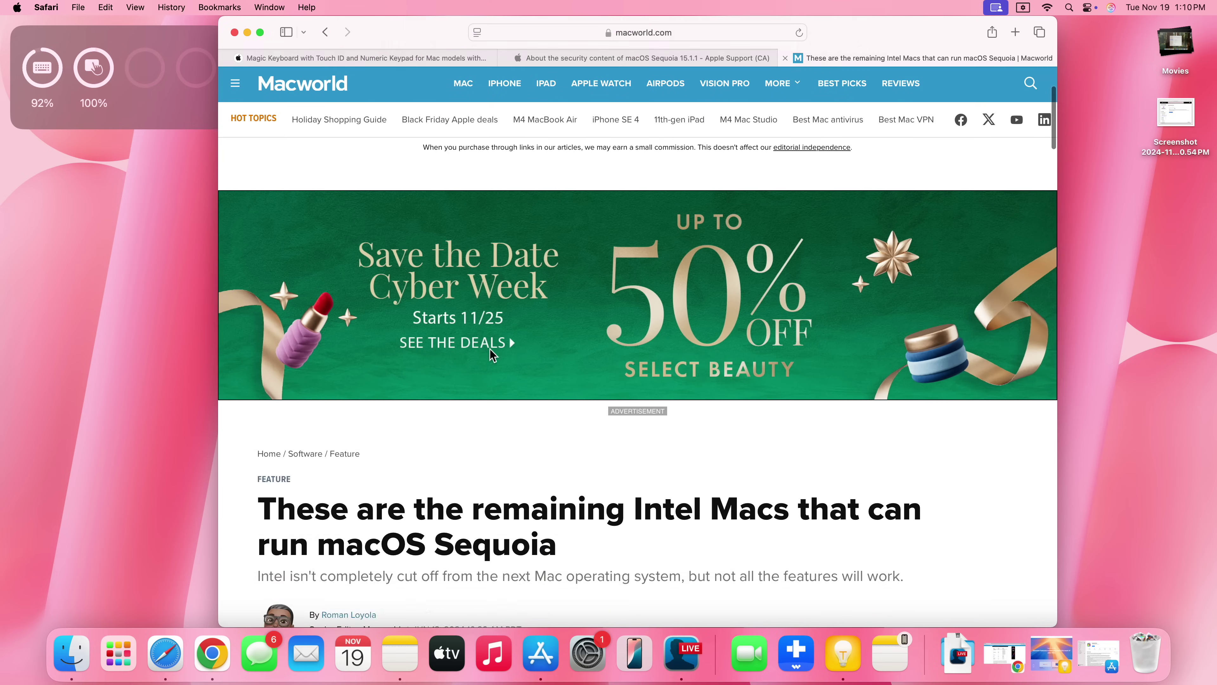
drag(562, 442, 434, 444)
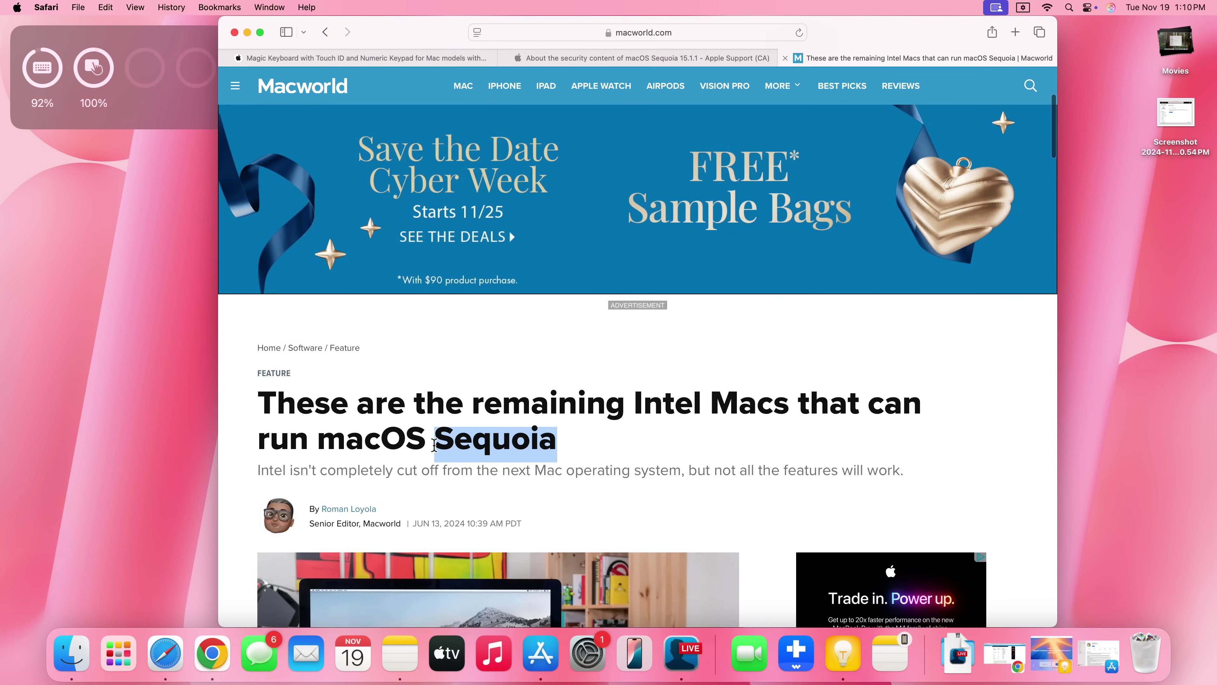
- Return to the Apple Support tab with the macOS Sequoia 15.1.1 security notes
click(564, 58)
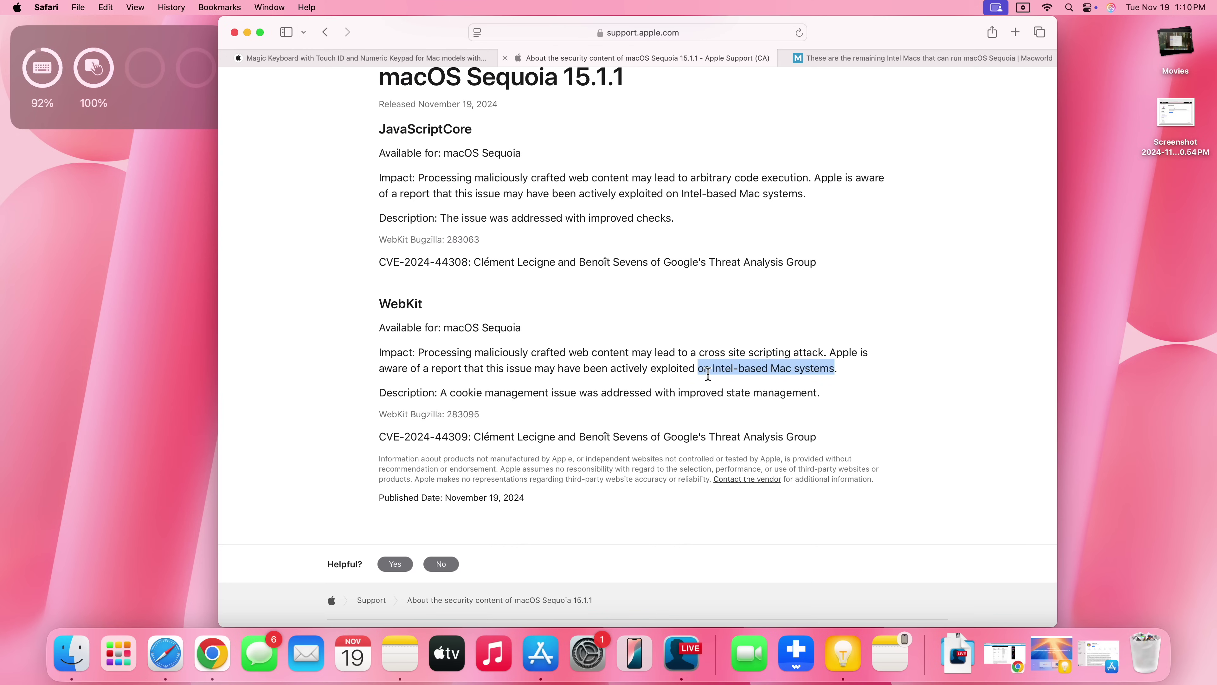
drag(707, 374, 696, 368)
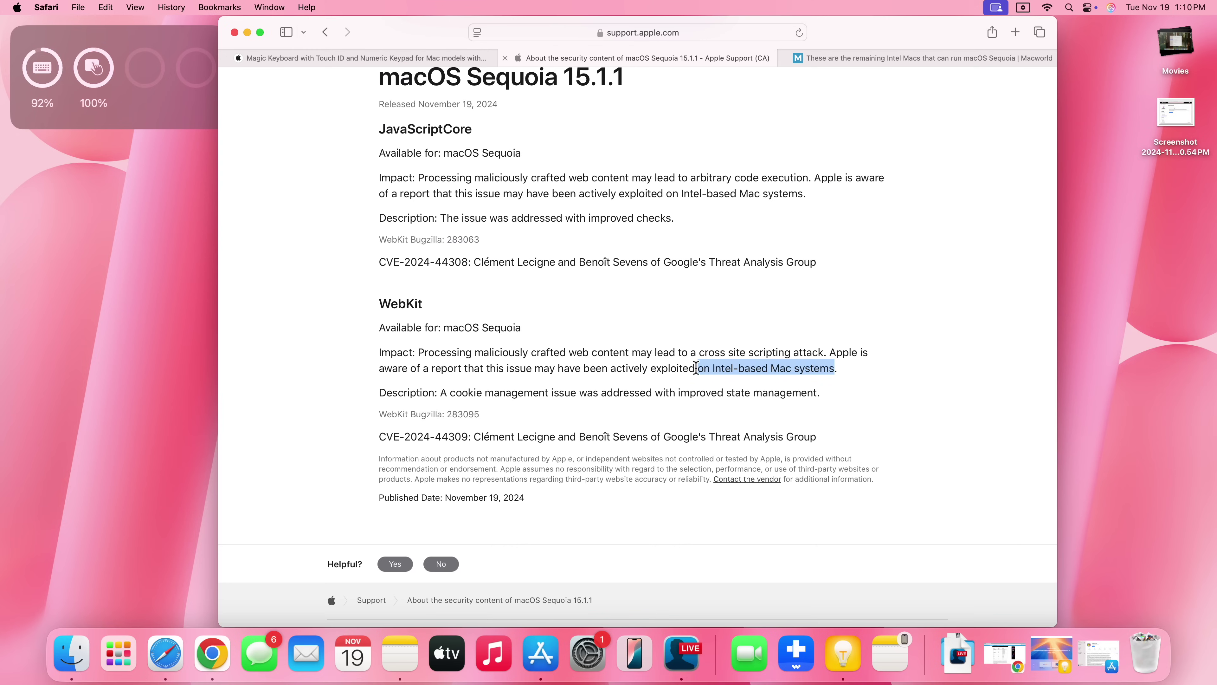
click(718, 374)
scroll(819, 368, down, 2)
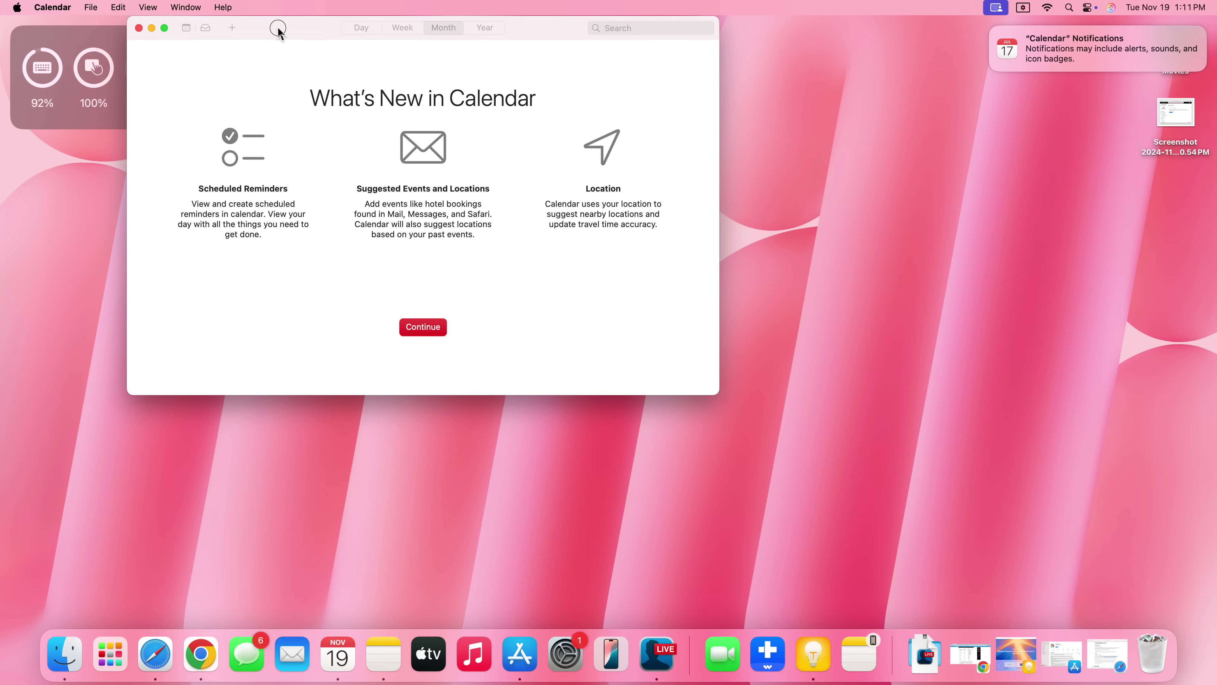
- Center the What's New window, continue to the November 2024 month view, then minimise Calendar
drag(280, 33, 493, 118)
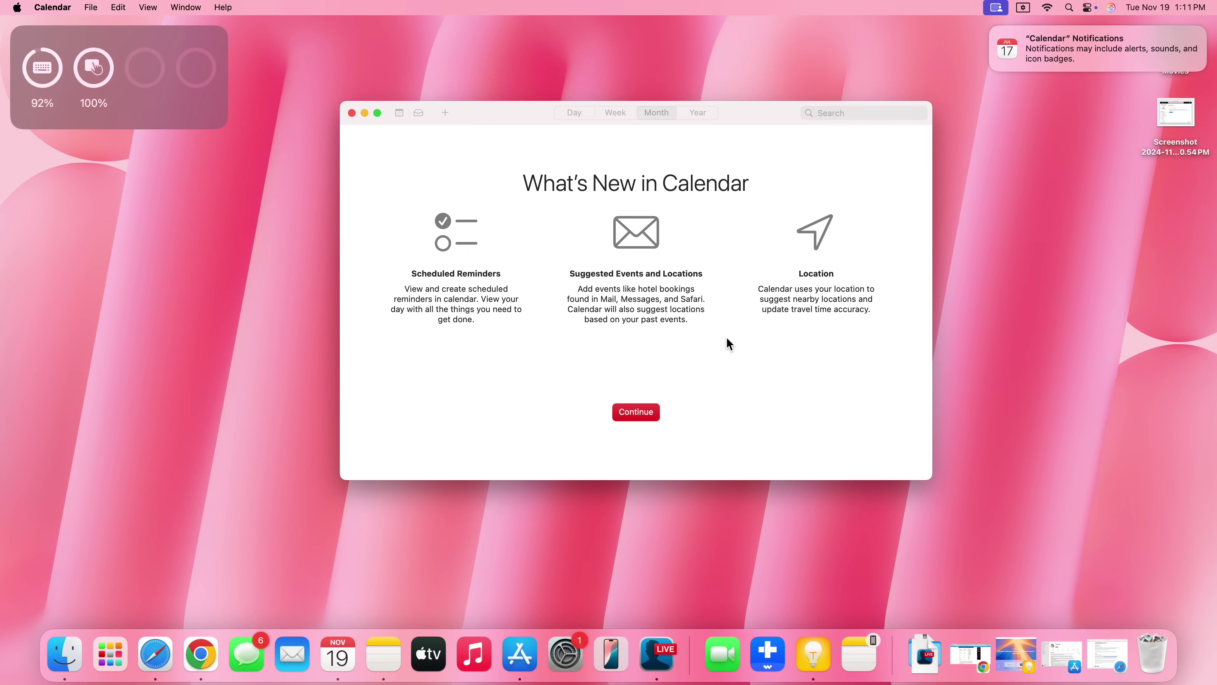
click(653, 415)
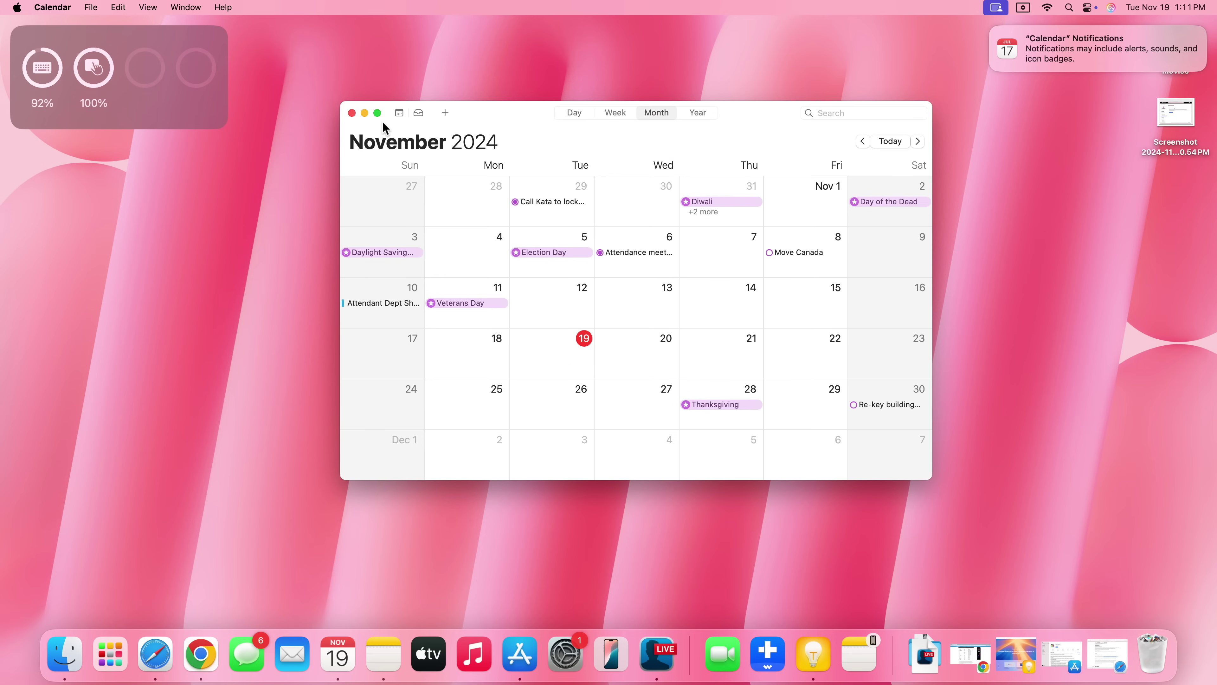
click(365, 114)
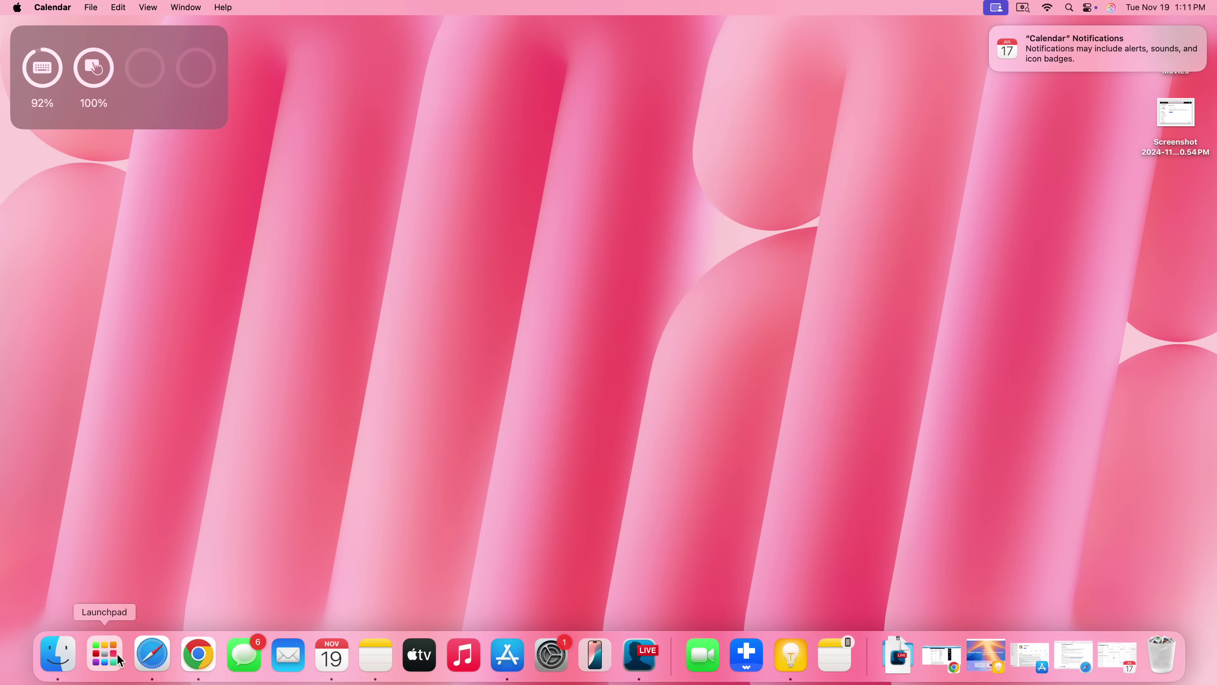
- Launch Freeform from Launchpad with 'fr', center its welcome window, then minimise it
click(107, 655)
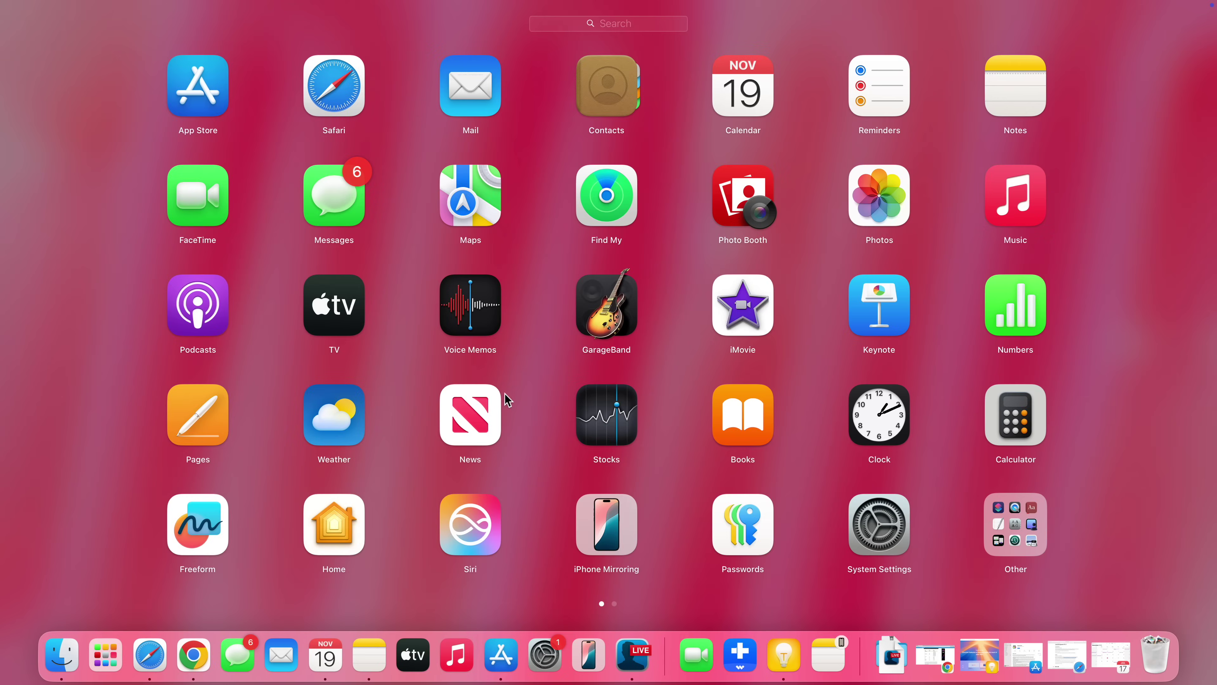
text(fr)
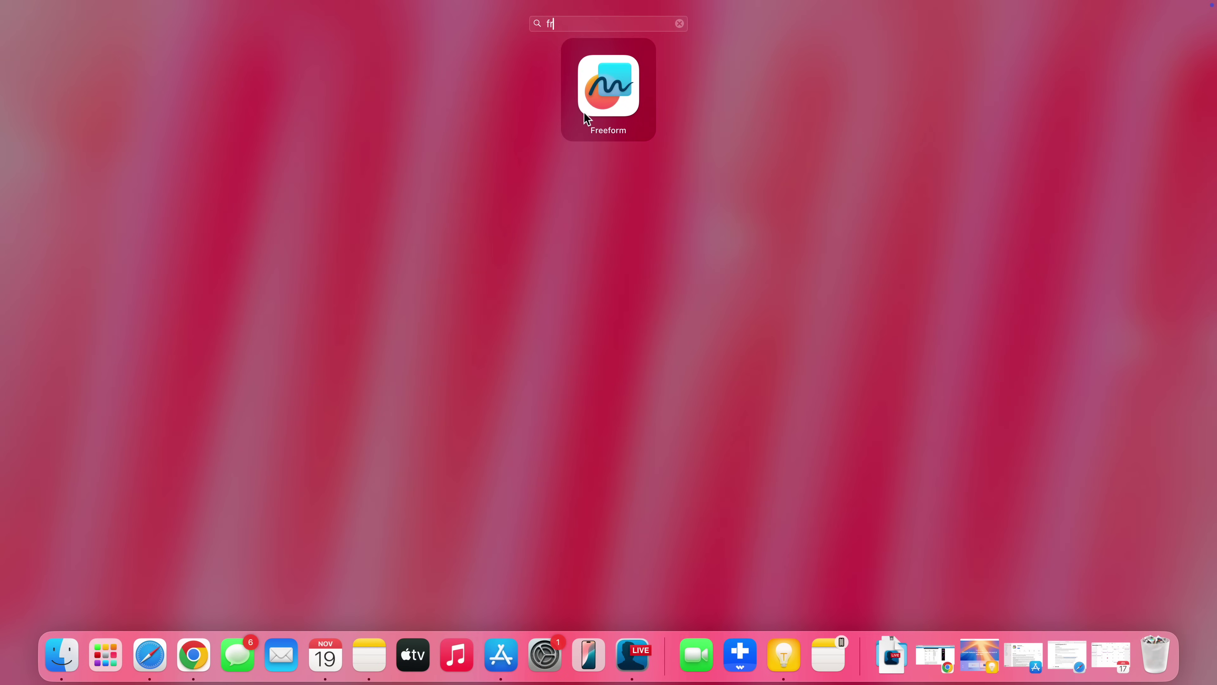
click(588, 119)
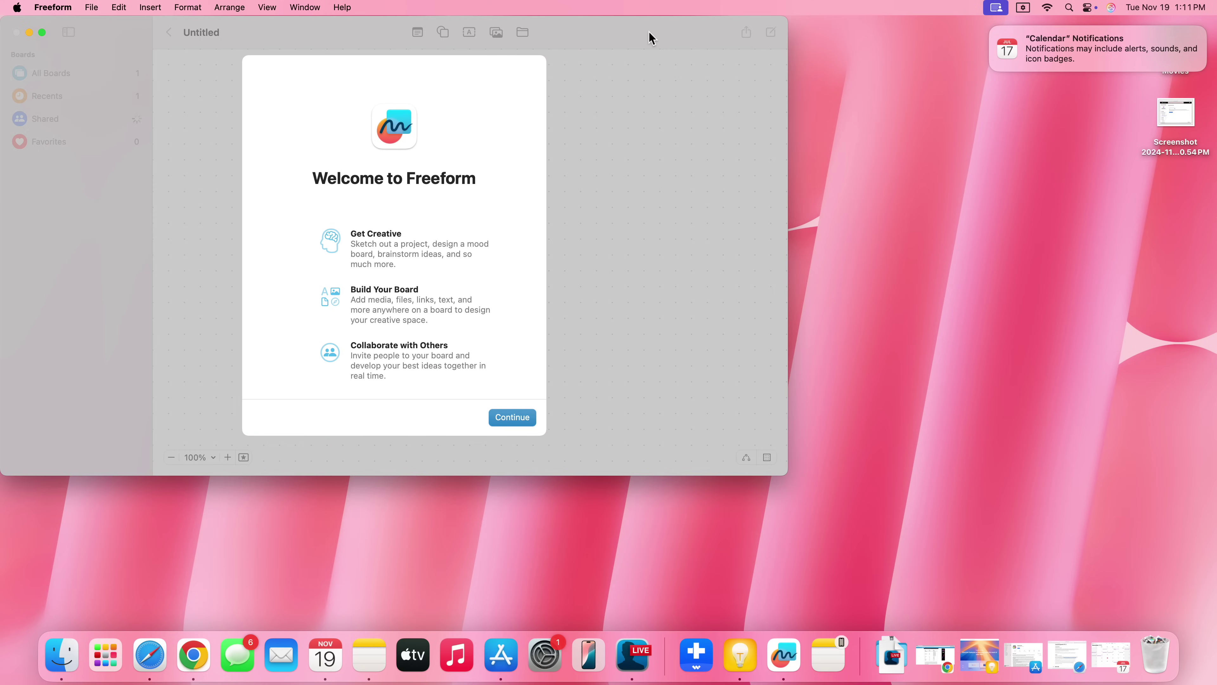
drag(651, 38, 888, 99)
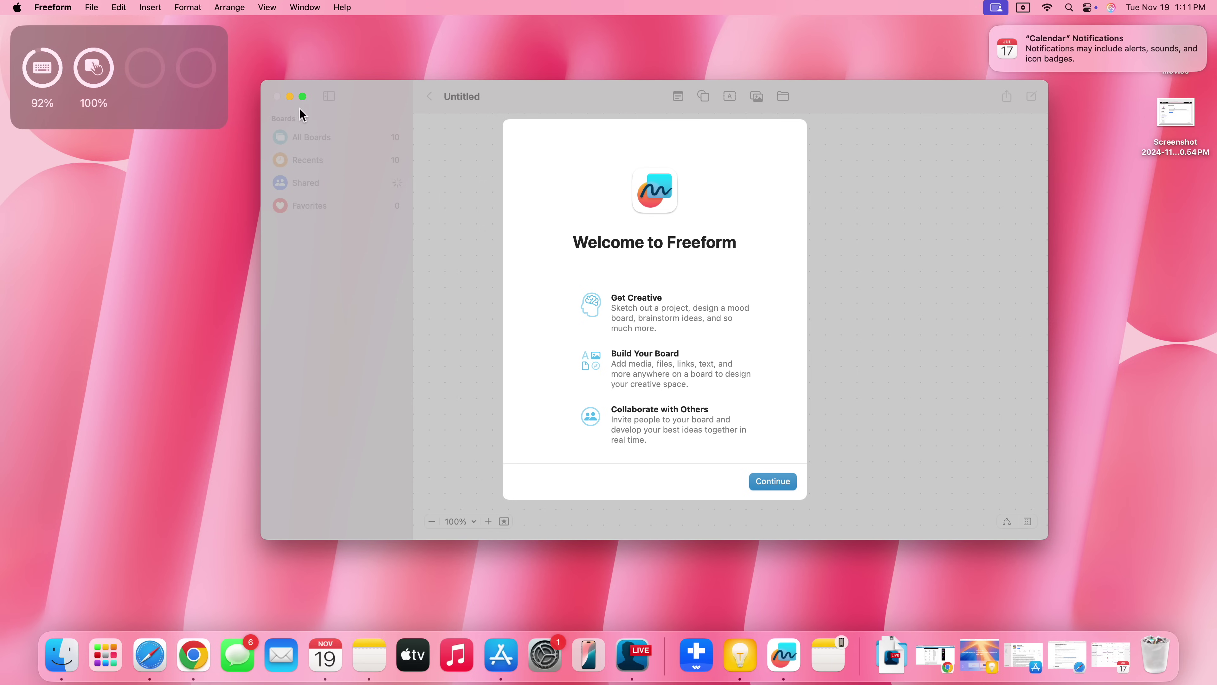
click(290, 96)
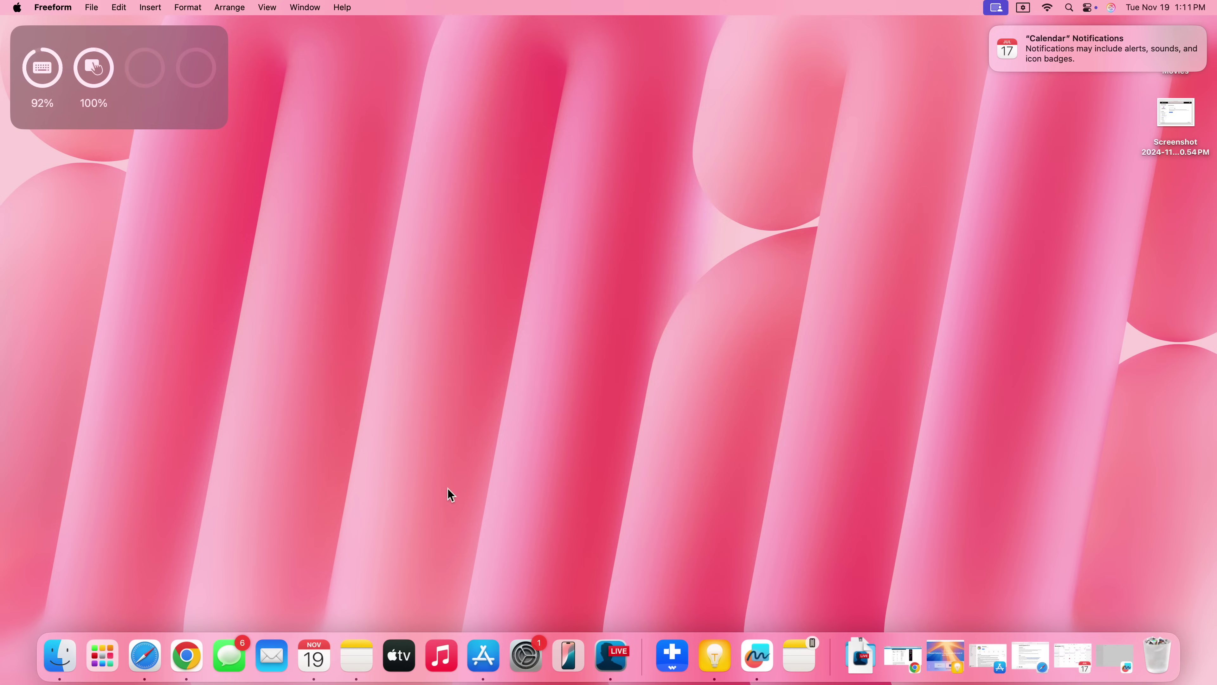
- Switch back to Calendar with Cmd+Tab to restore the November 2024 month view
key(super+Tab)
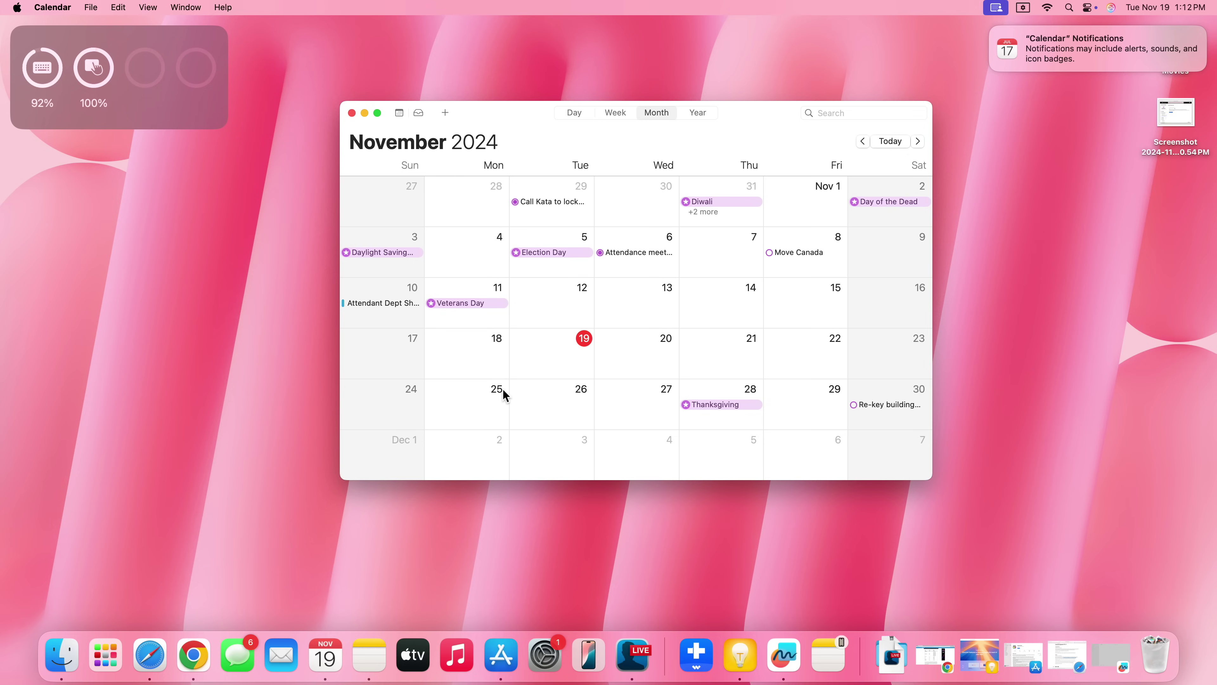
- Scroll the Calendar month view down toward December 2024
scroll(503, 390, down, 5)
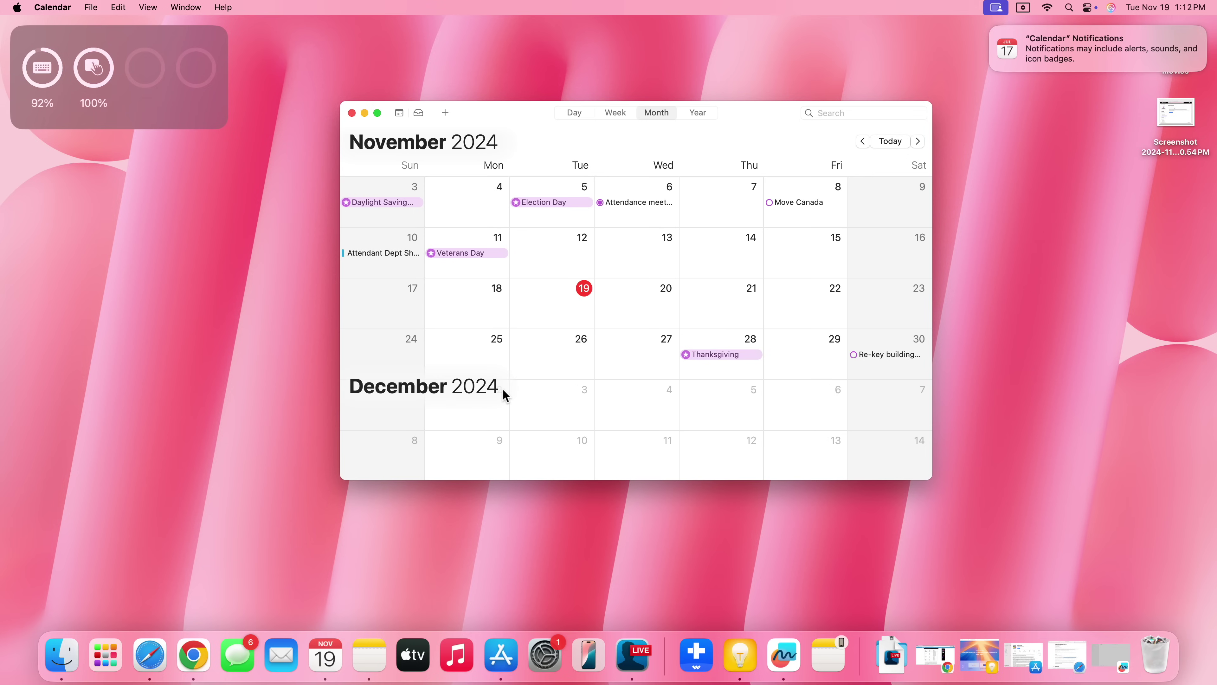